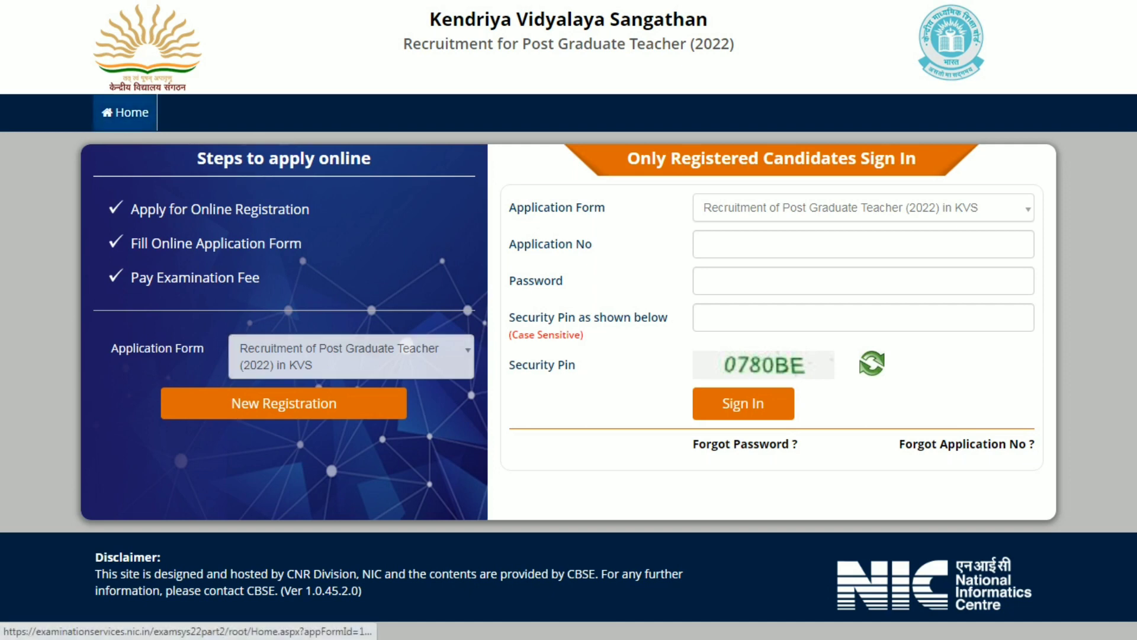
Step: Start a PGT 2022 new registration, accept the instructions declaration, and proceed to the blank form
{"action": "left_click", "coordinate": [125, 112]}
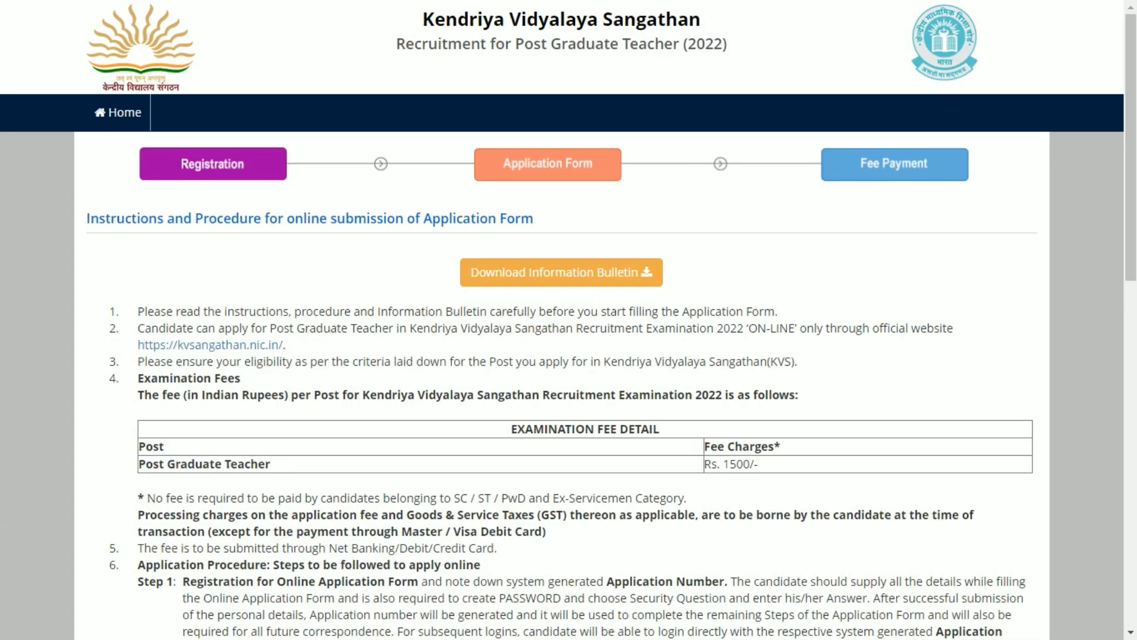
{"action": "scroll", "coordinate": [568, 320], "scroll_direction": "down", "scroll_amount": 10}
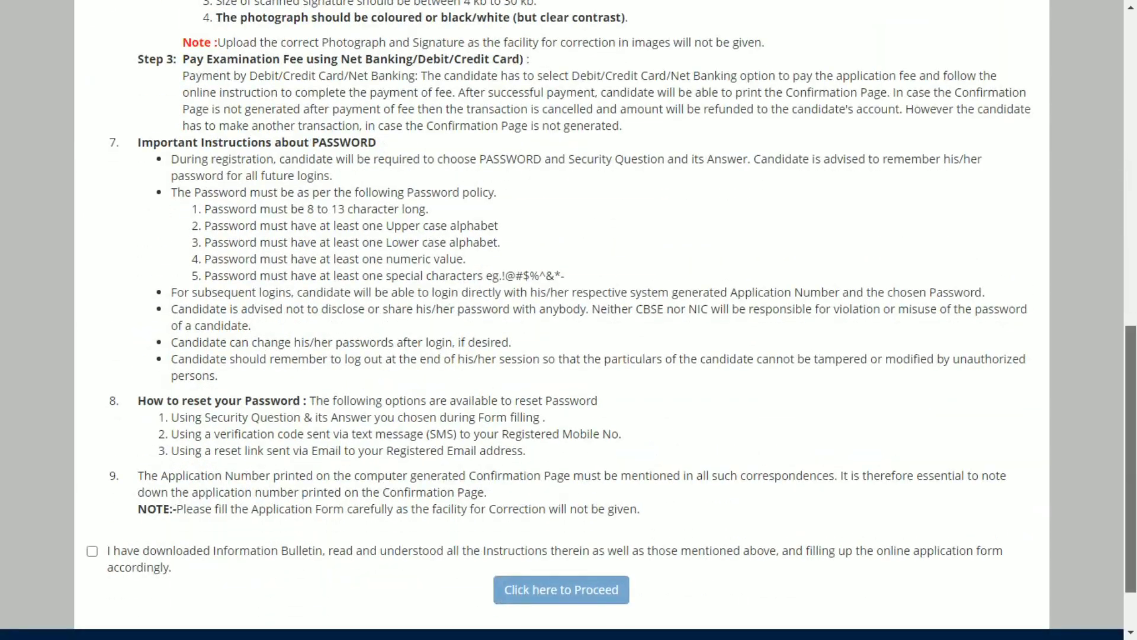
{"action": "scroll", "coordinate": [568, 320], "scroll_direction": "down", "scroll_amount": 1}
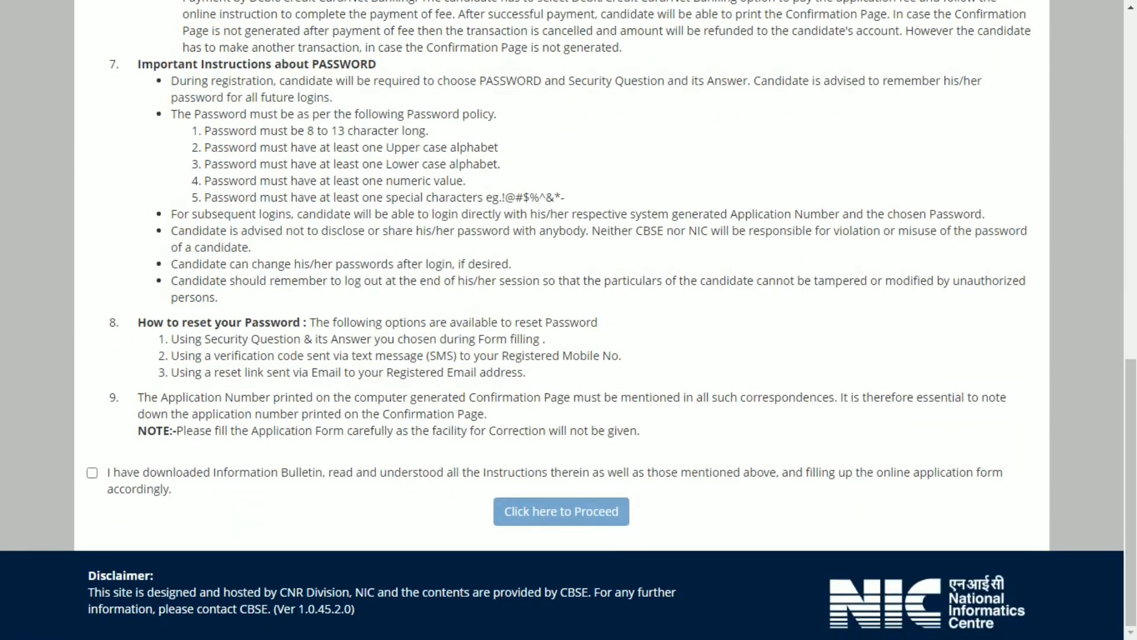
{"action": "left_click", "coordinate": [92, 473]}
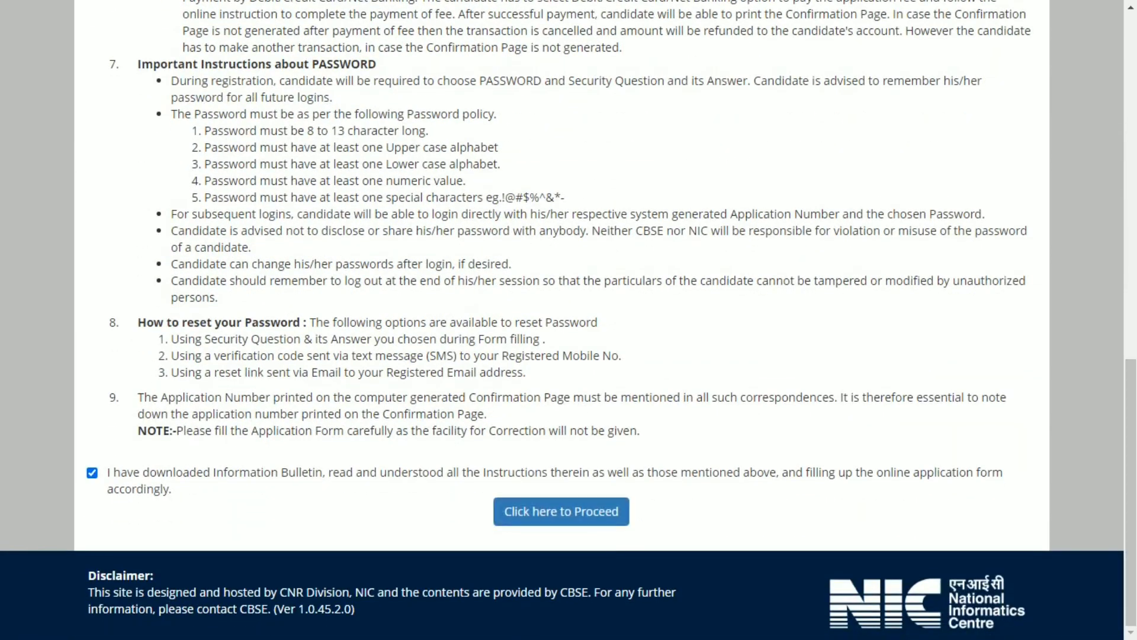
{"action": "left_click", "coordinate": [561, 511]}
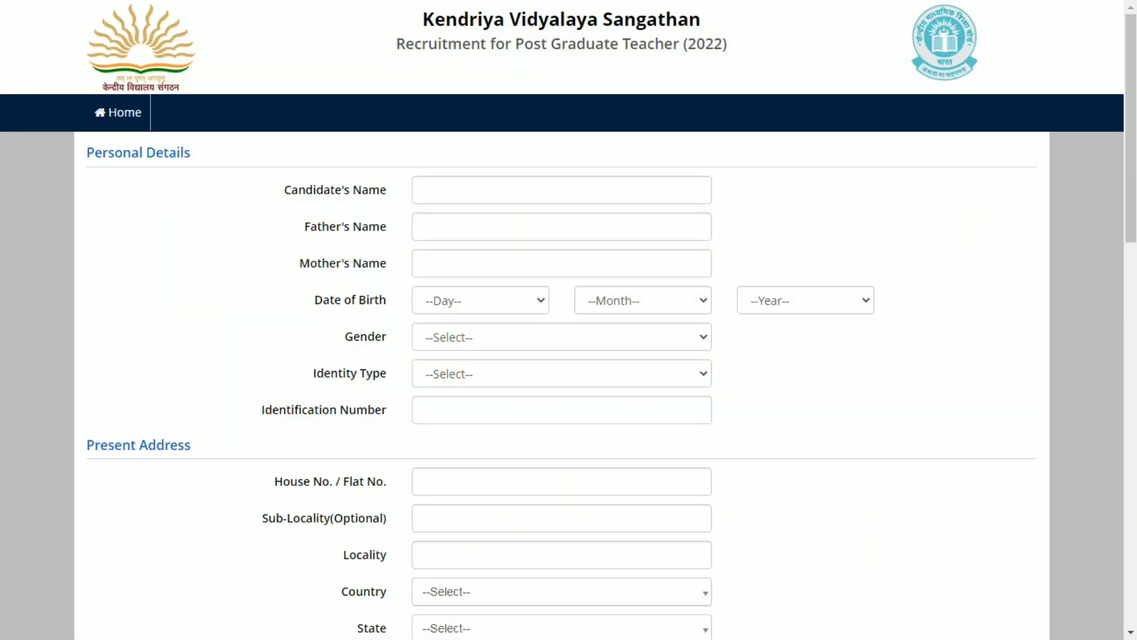
Step: Fill in the candidate's, father's and mother's names and set gender to Male
{"action": "left_click", "coordinate": [561, 189]}
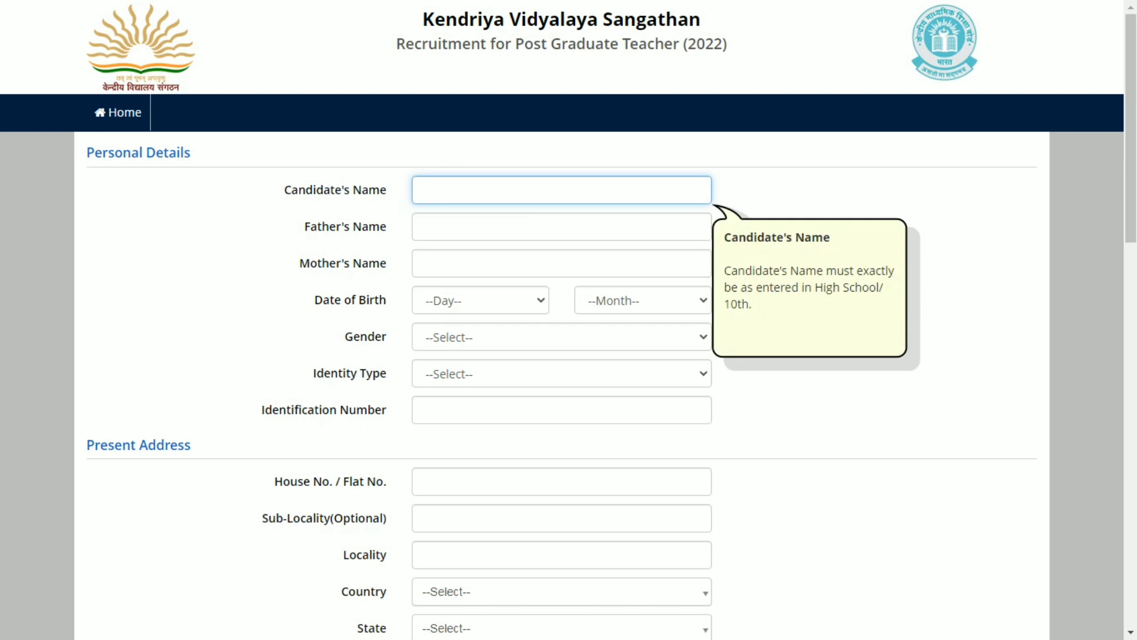
{"action": "left_click", "coordinate": [562, 226]}
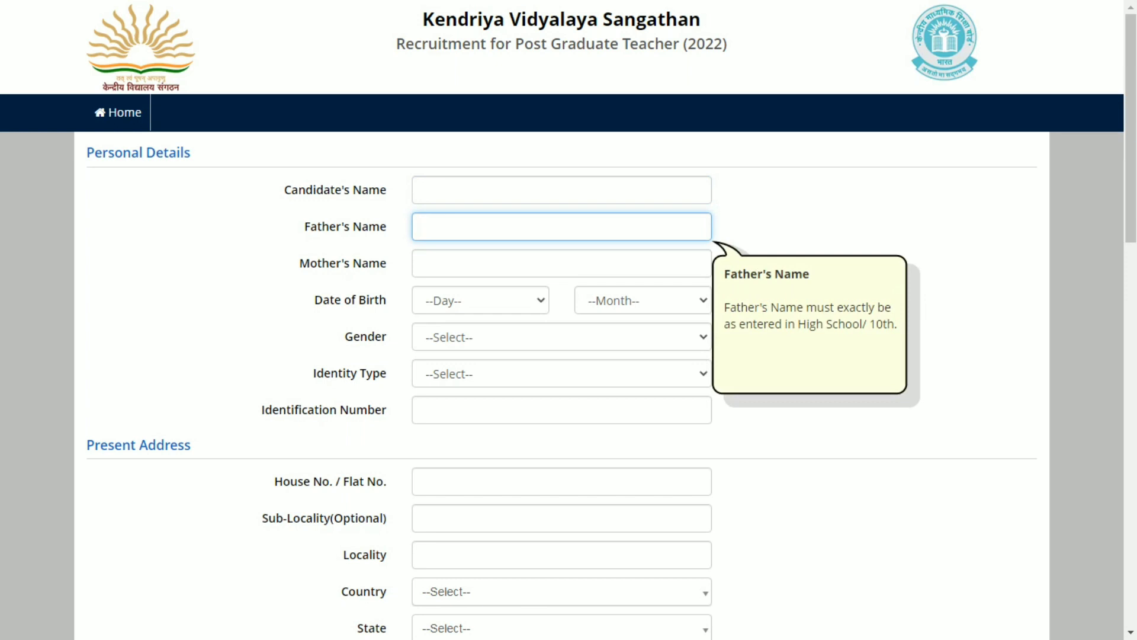
{"action": "left_click", "coordinate": [561, 263]}
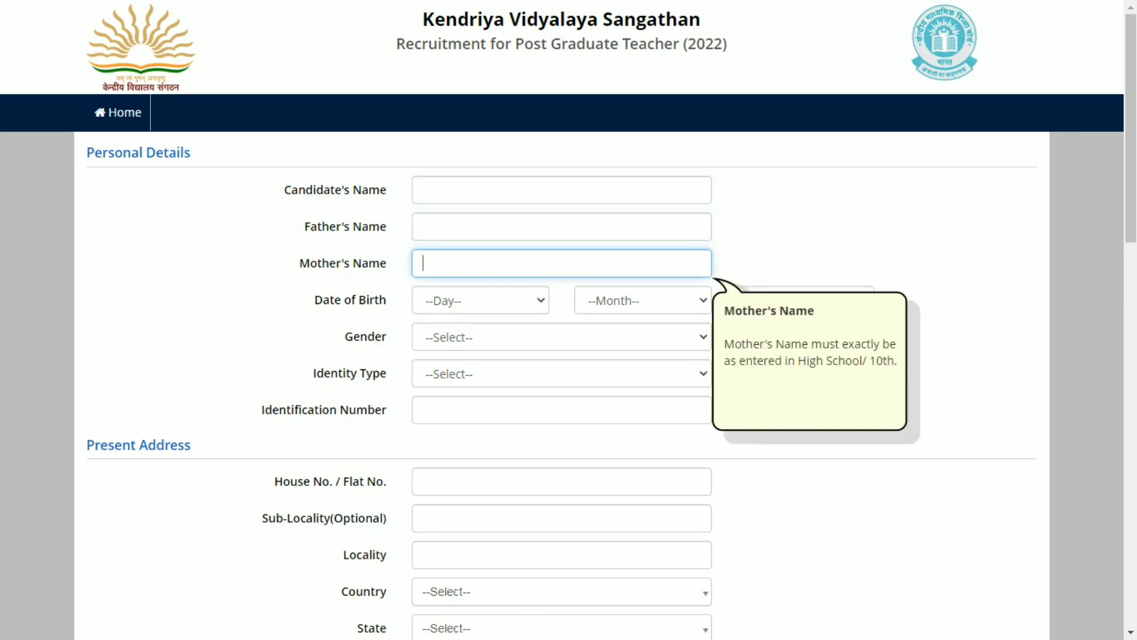
{"action": "left_click", "coordinate": [480, 301]}
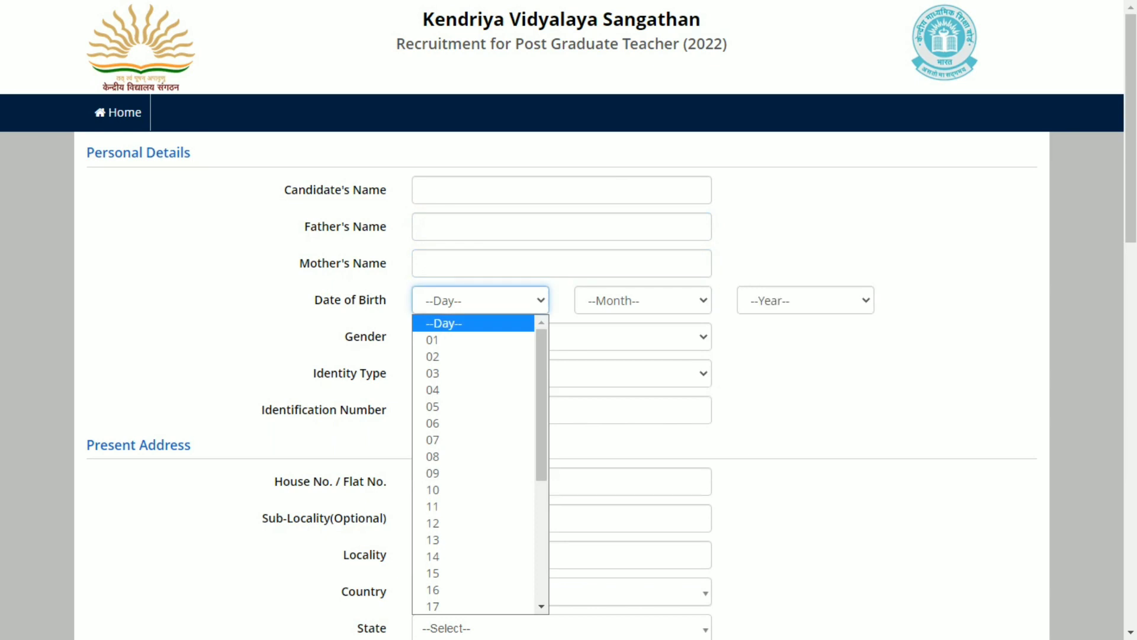
{"action": "key", "text": "Escape"}
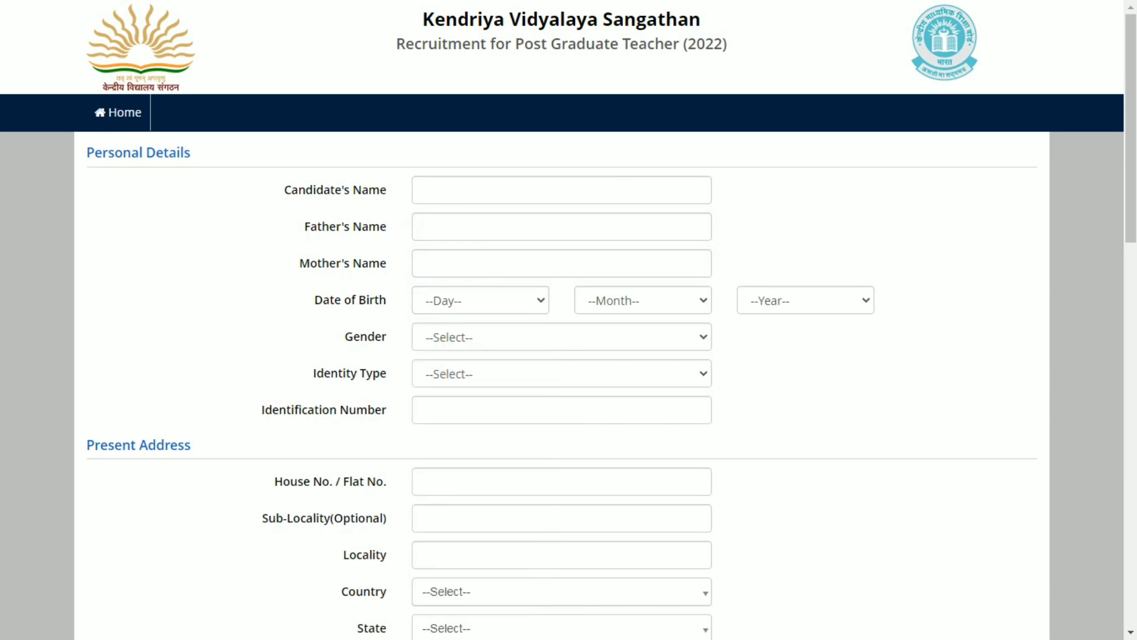
{"action": "left_click", "coordinate": [562, 337]}
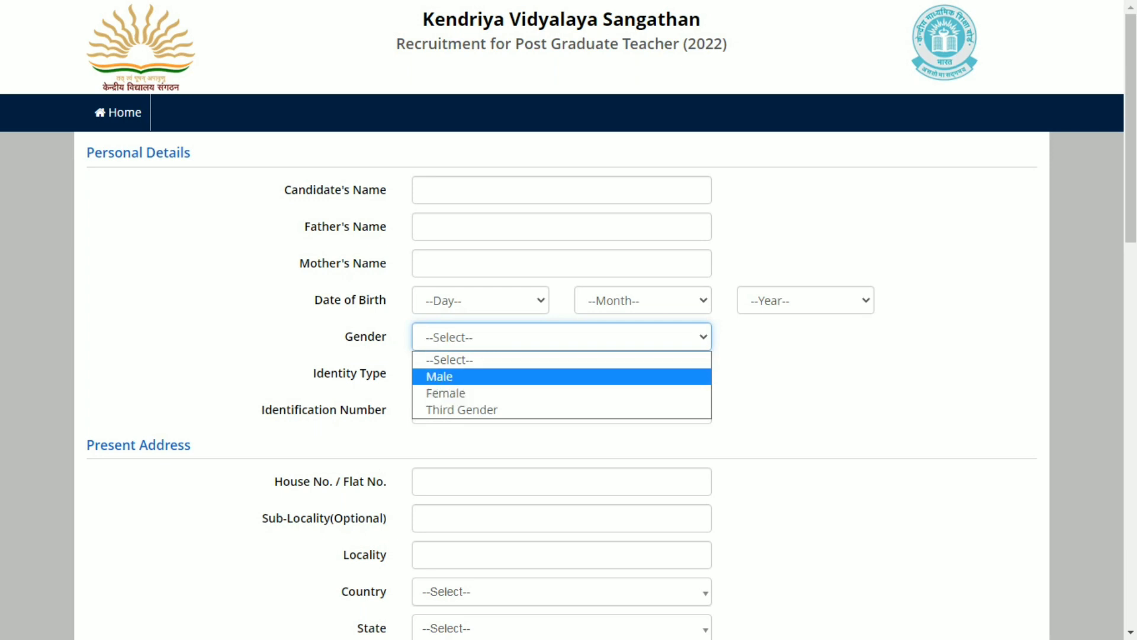
{"action": "left_click", "coordinate": [561, 376]}
Step: Set Identity Type to 'Any Other Valid Govt Identity with photograph' and move to its number field
{"action": "left_click", "coordinate": [562, 373]}
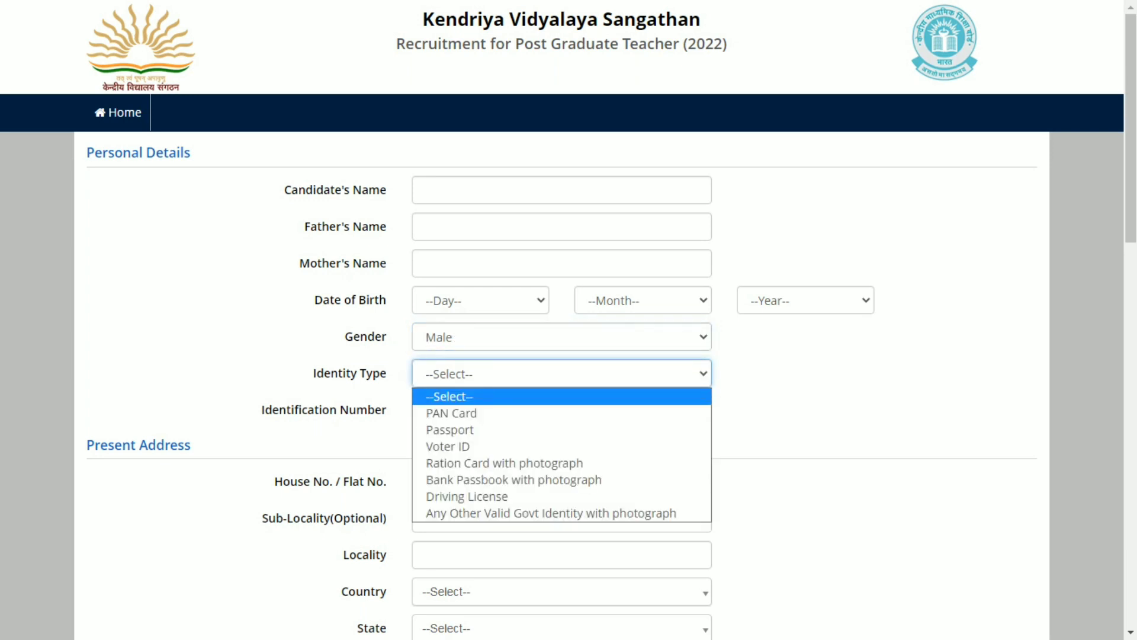
{"action": "key", "text": "Down"}
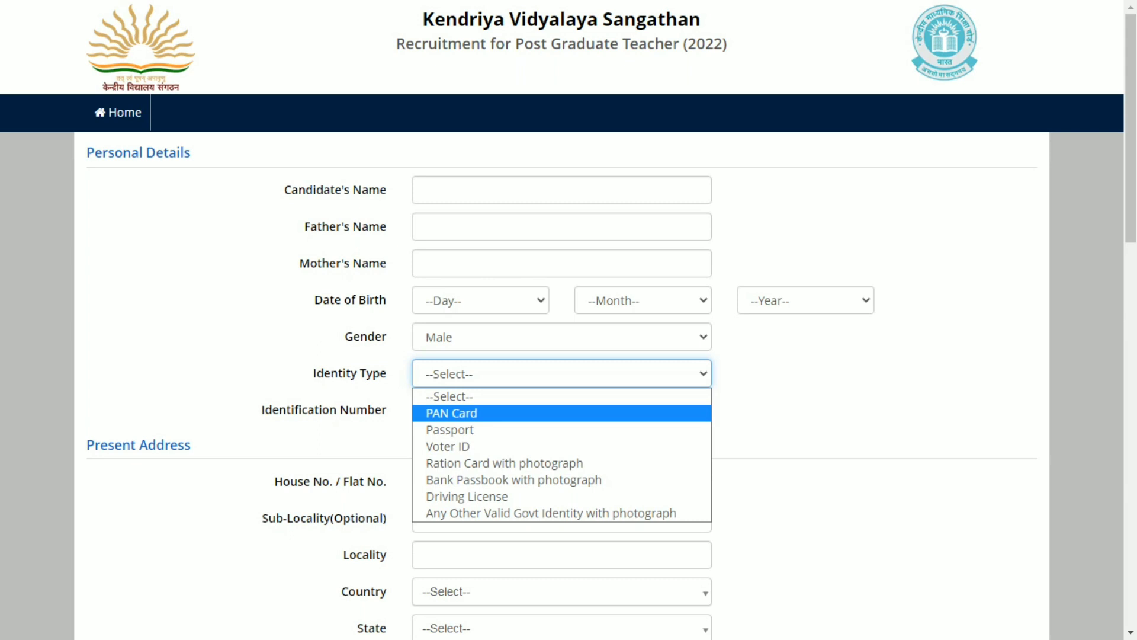
{"action": "key", "text": "Down"}
{"action": "key", "text": "Down"}
{"action": "key", "text": "Down"}
{"action": "key", "text": "Down"}
{"action": "key", "text": "Down"}
{"action": "key", "text": "Down"}
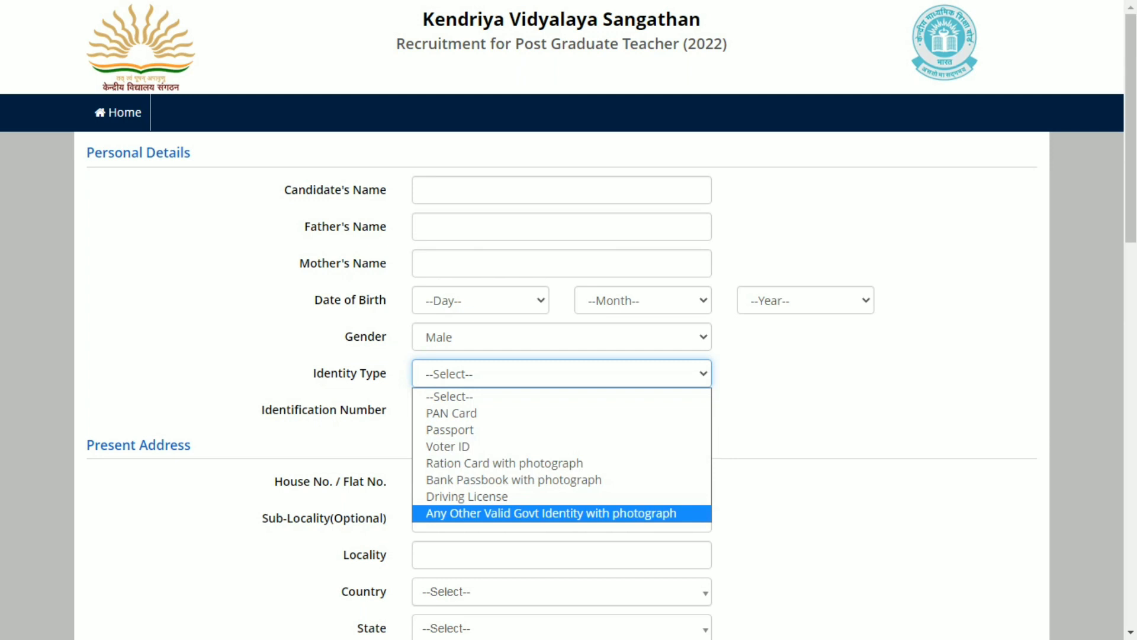
{"action": "key", "text": "Return"}
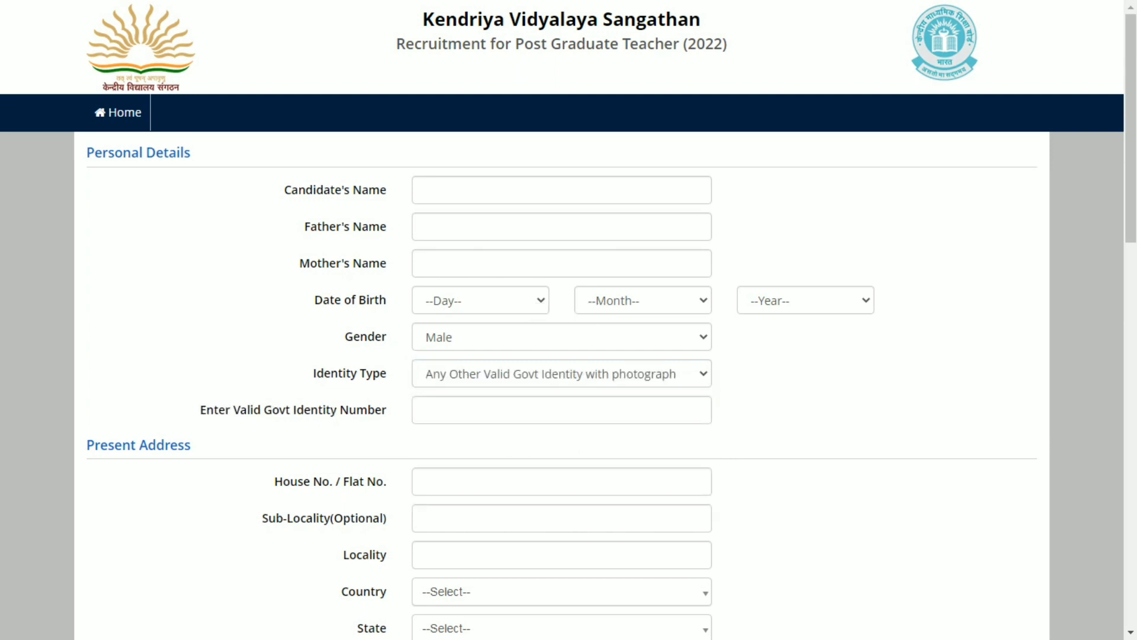
{"action": "key", "text": "Tab"}
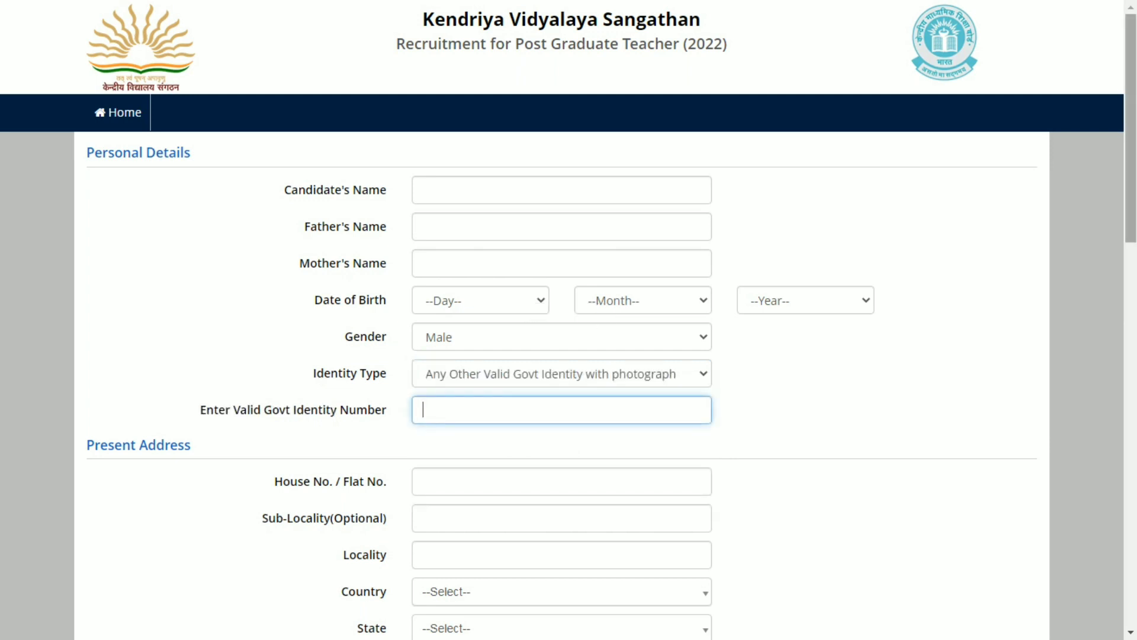
{"action": "scroll", "coordinate": [568, 319], "scroll_direction": "down", "scroll_amount": 3}
{"action": "scroll", "coordinate": [569, 319], "scroll_direction": "down", "scroll_amount": 1}
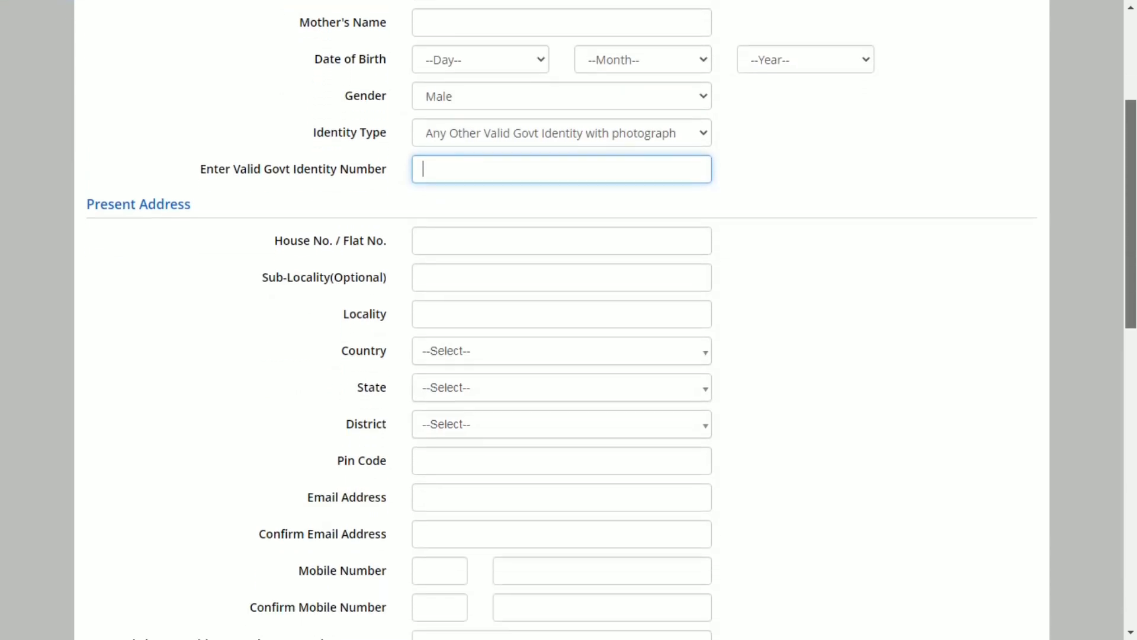
{"action": "scroll", "coordinate": [568, 320], "scroll_direction": "down", "scroll_amount": 1}
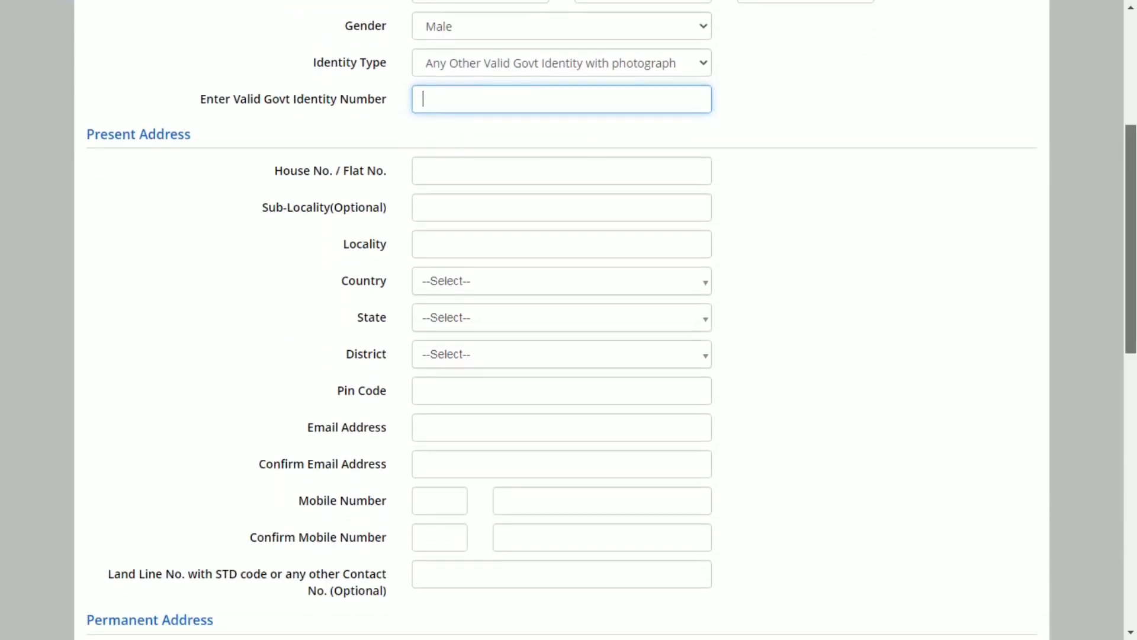
Step: Fill in the house number and locality, and set the country to India
{"action": "key", "text": "Tab"}
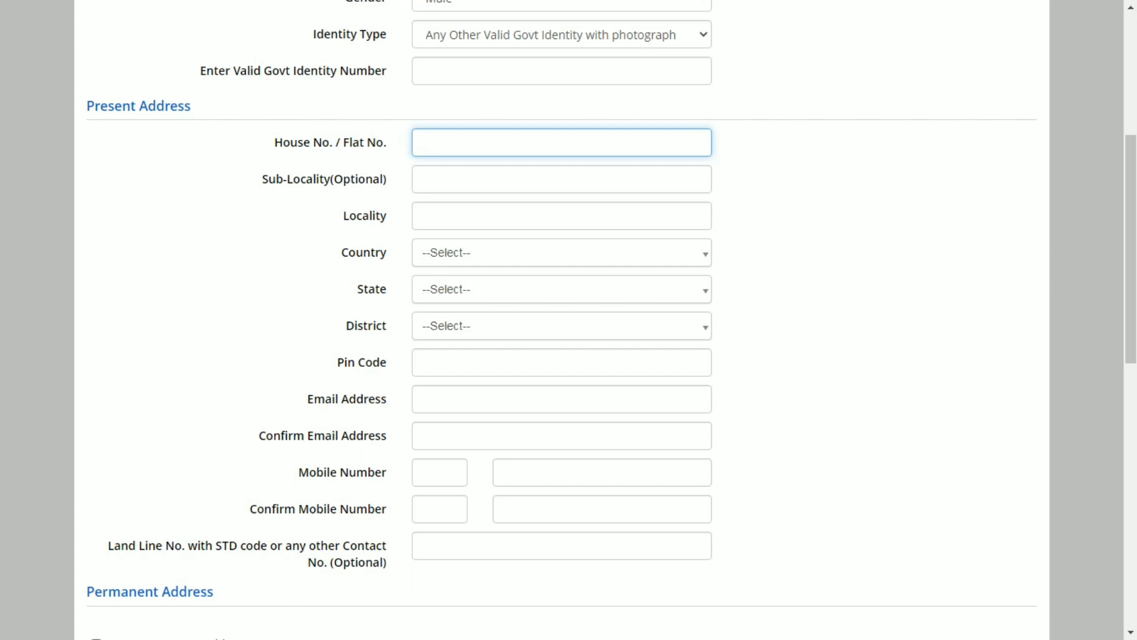
{"action": "left_click", "coordinate": [562, 216]}
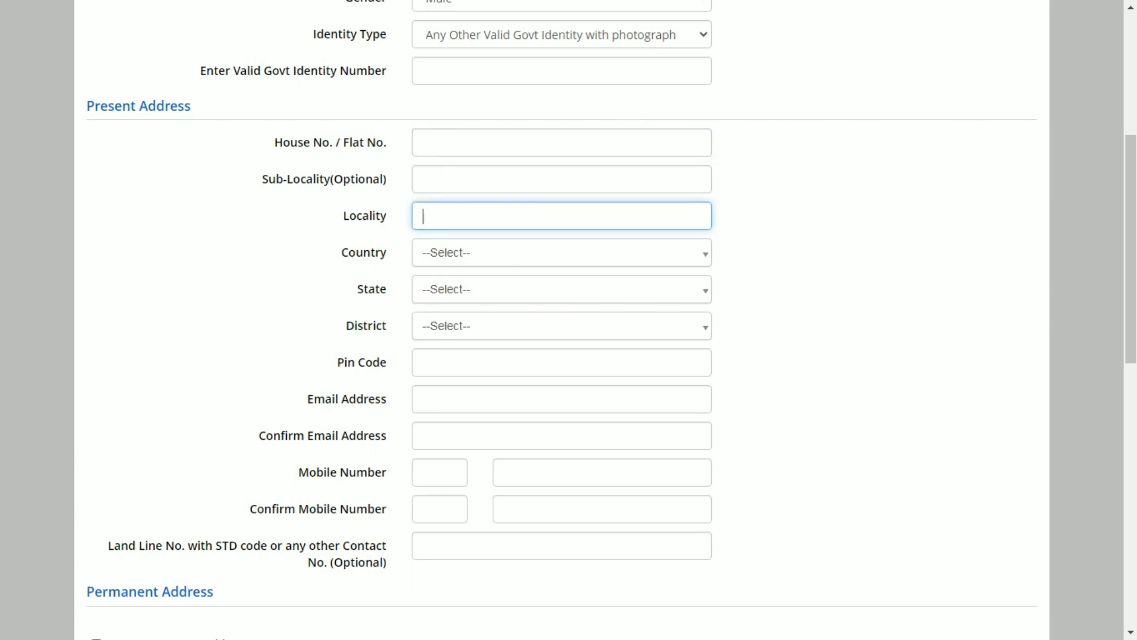
{"action": "left_click", "coordinate": [562, 252]}
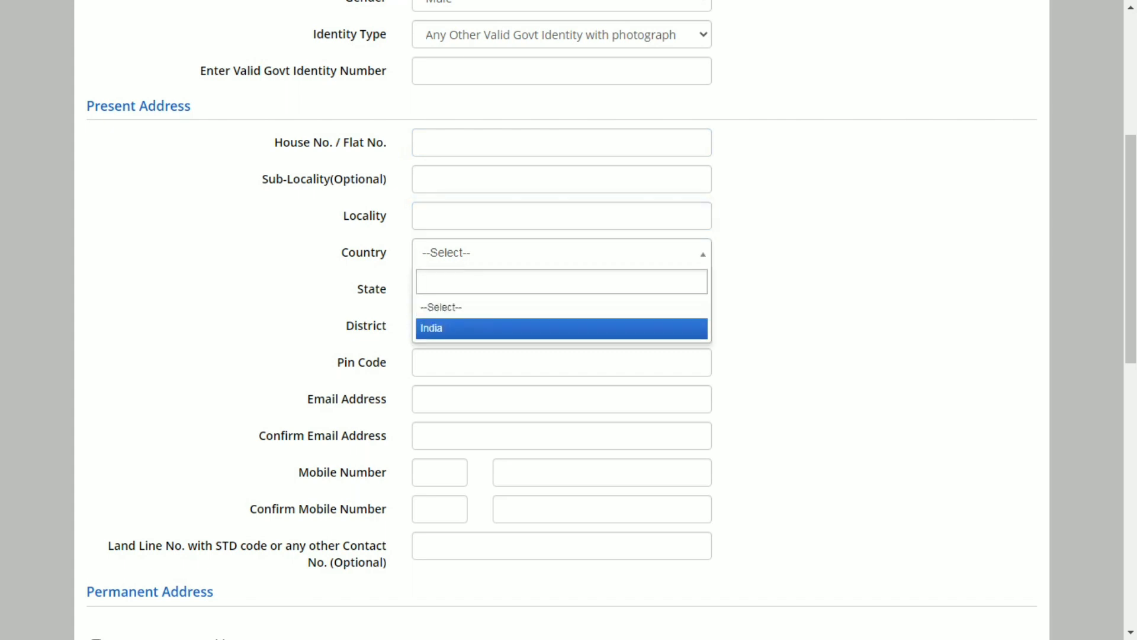
{"action": "left_click", "coordinate": [562, 327]}
Step: Choose state UTTAR PRADESH and district MATHURA, then continue through pin code to Email
{"action": "left_click", "coordinate": [562, 289]}
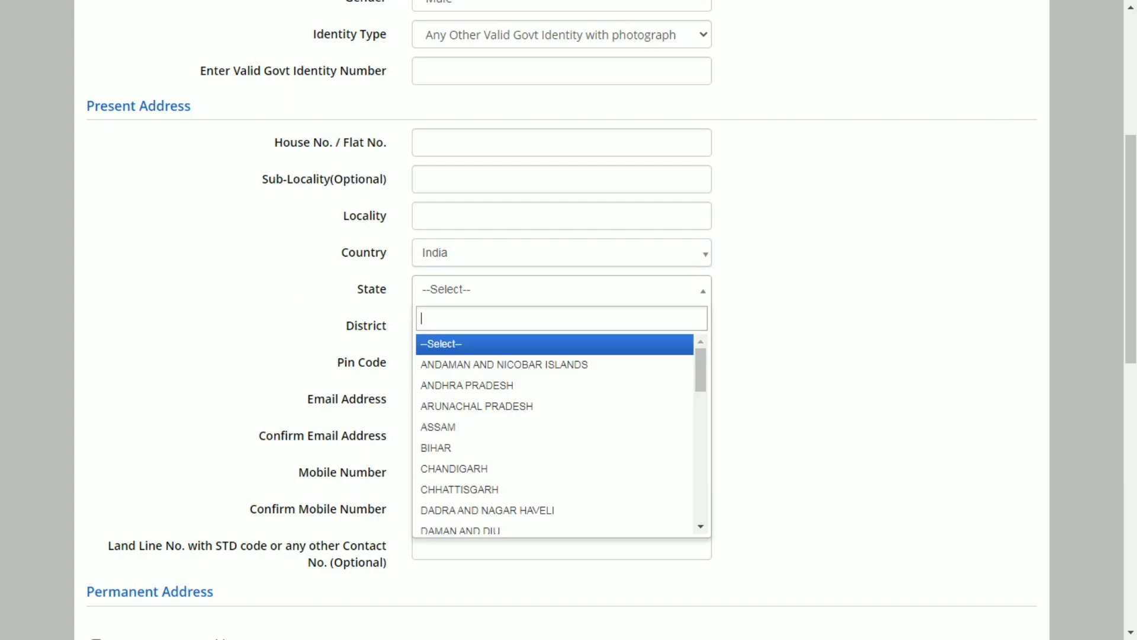
{"action": "type", "text": "utt"}
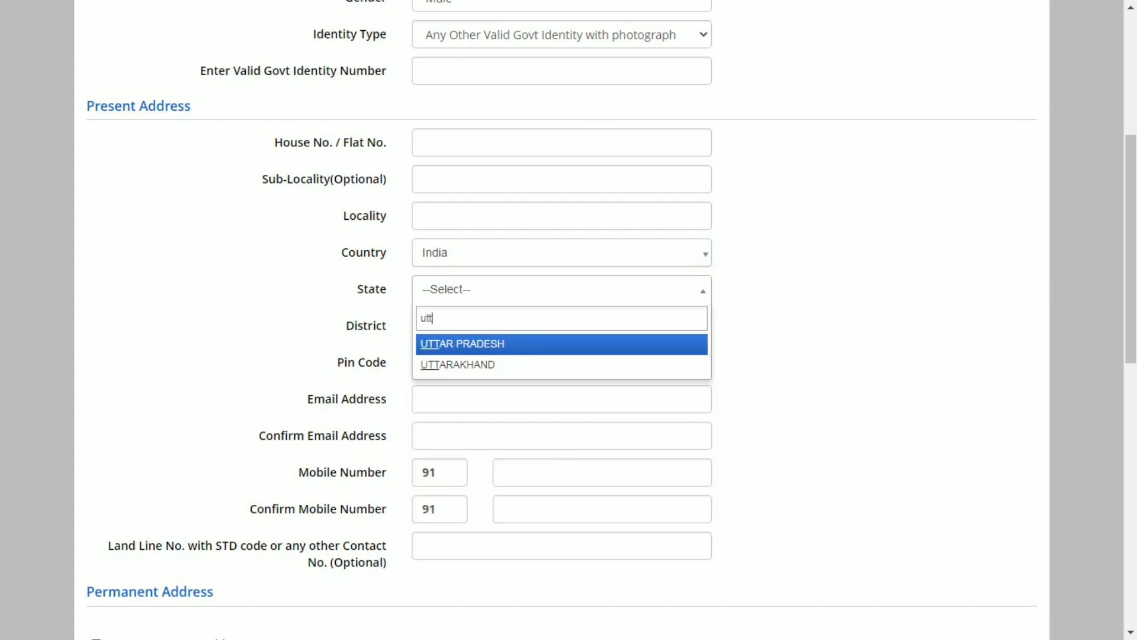
{"action": "key", "text": "Return"}
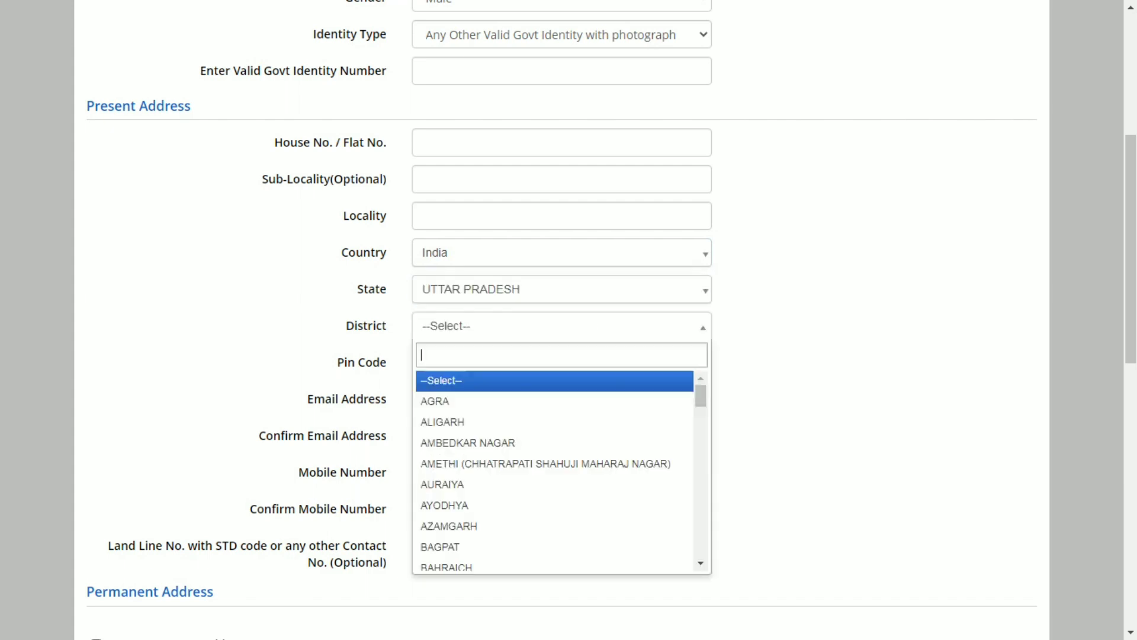
{"action": "type", "text": "math"}
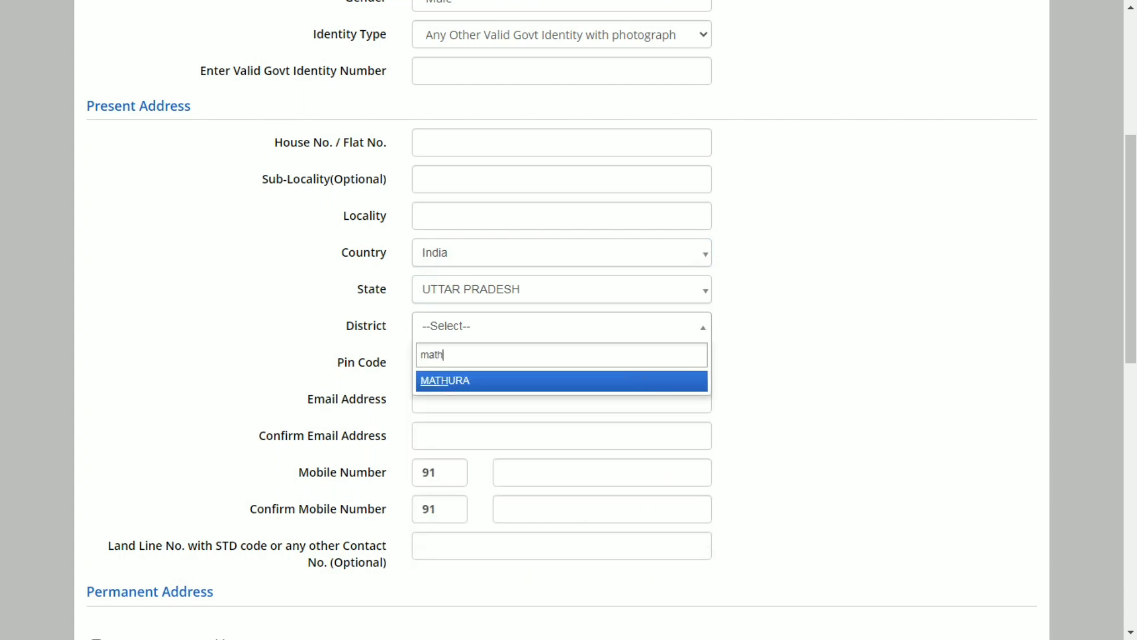
{"action": "key", "text": "Return"}
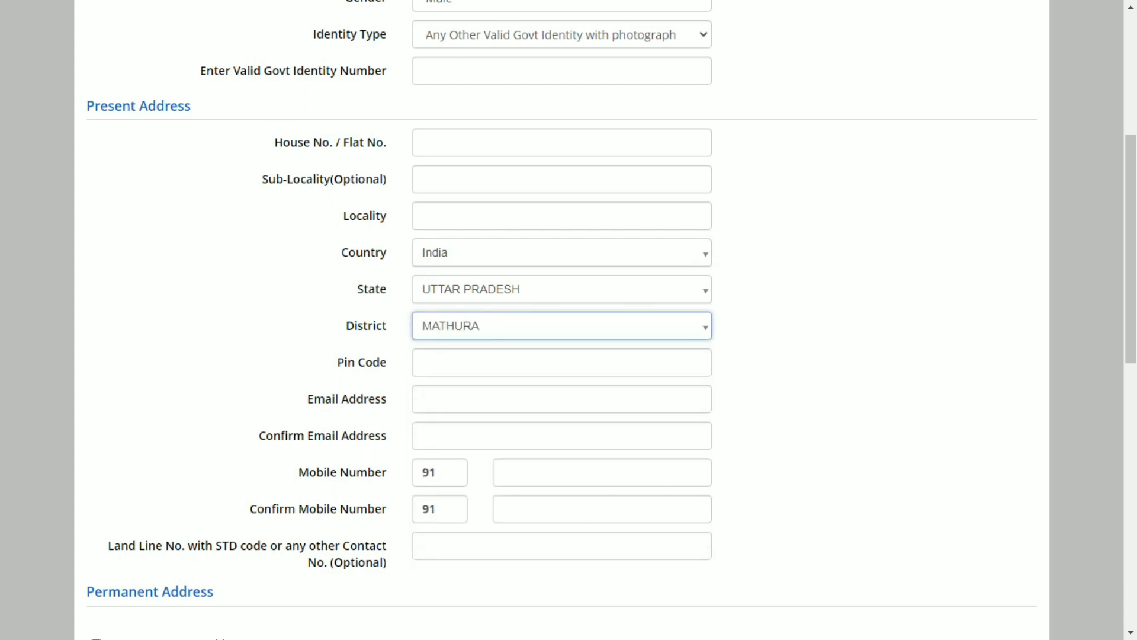
{"action": "key", "text": "Tab"}
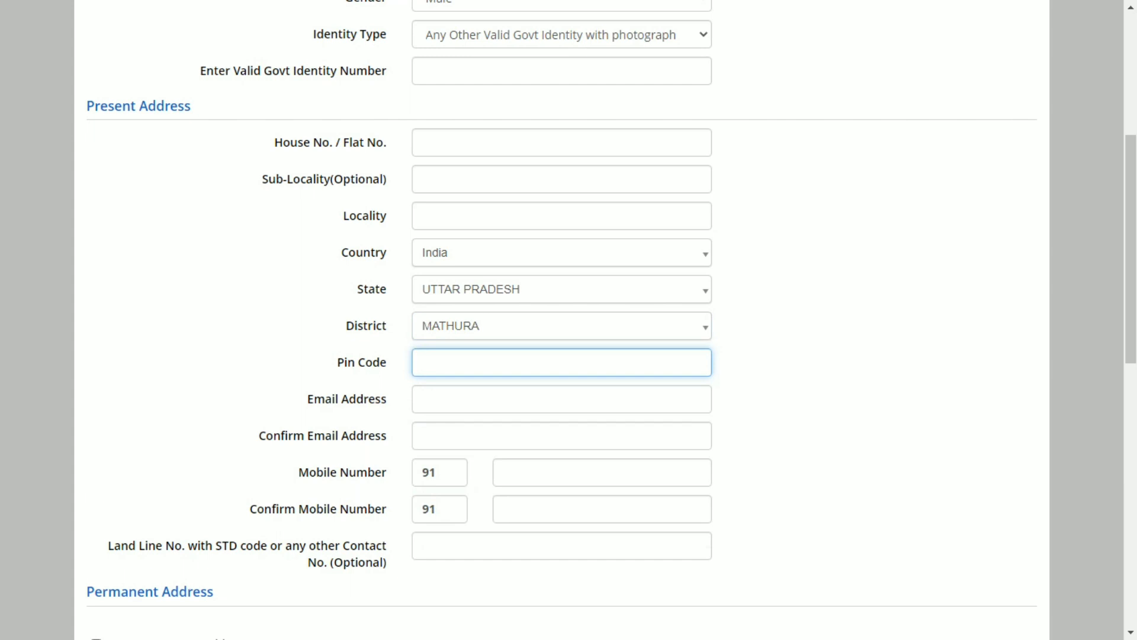
{"action": "key", "text": "Tab"}
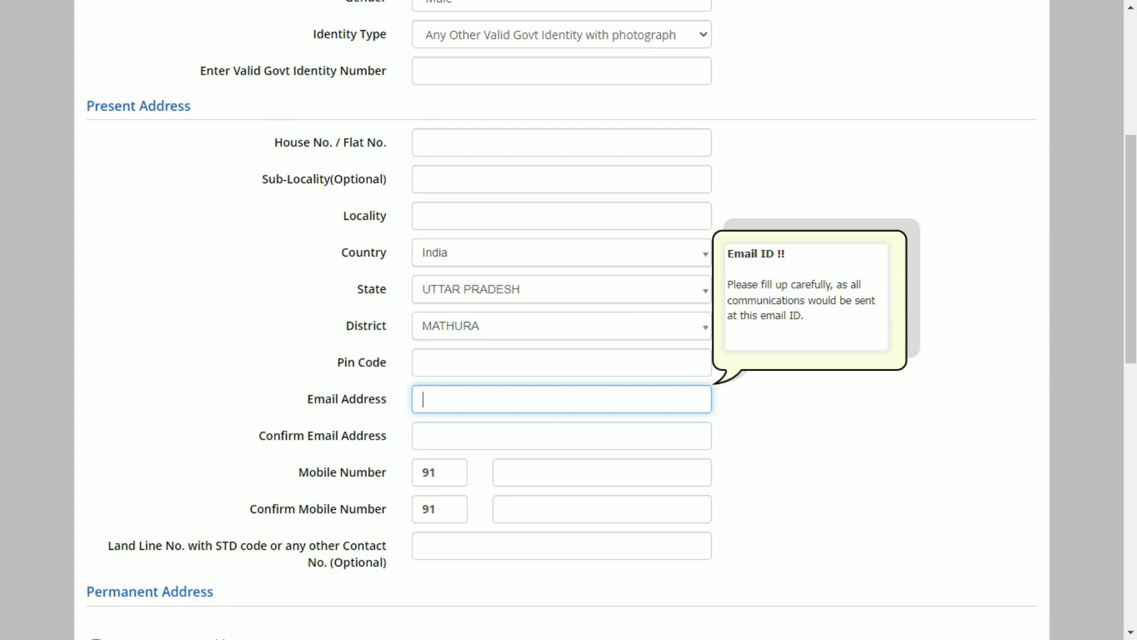
{"action": "left_click", "coordinate": [602, 472]}
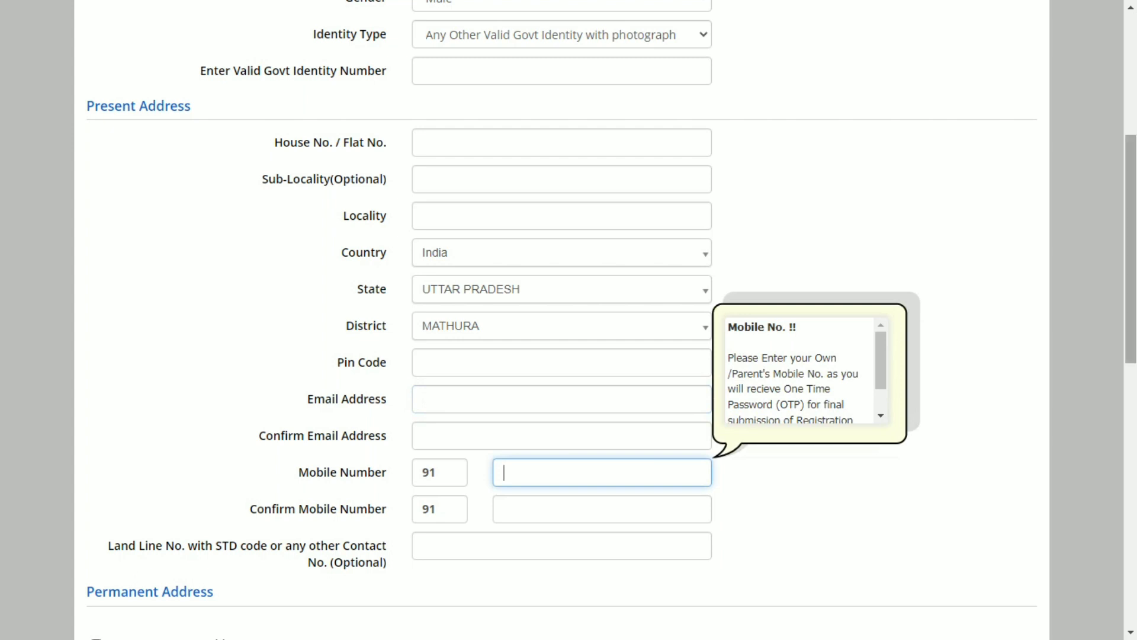
{"action": "scroll", "coordinate": [602, 472], "scroll_direction": "down", "scroll_amount": 1}
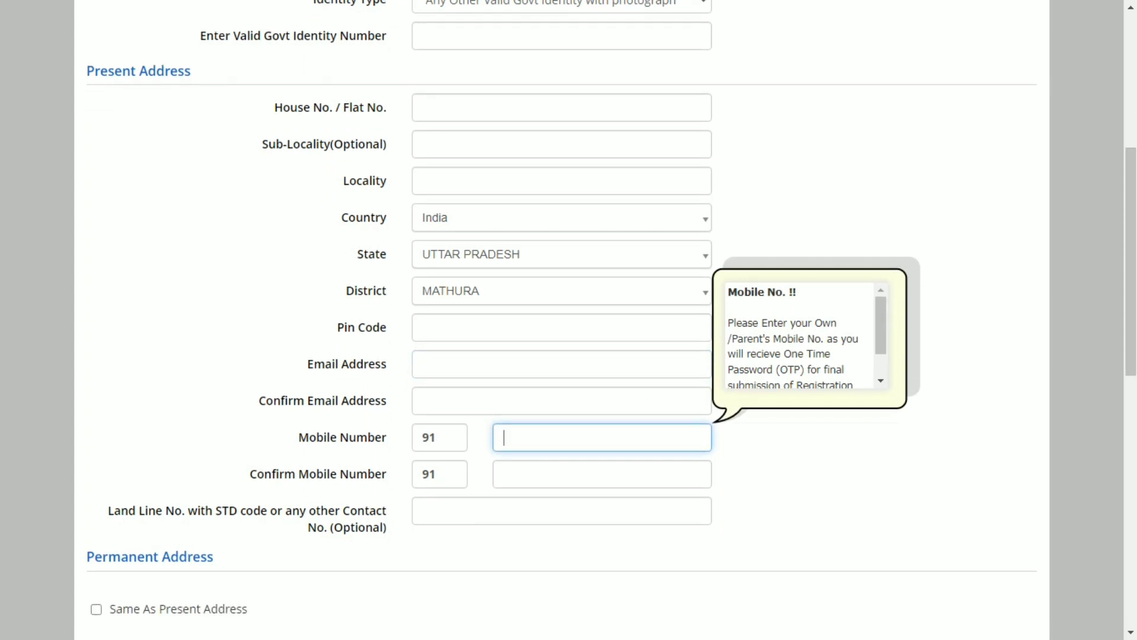
{"action": "left_click", "coordinate": [561, 363]}
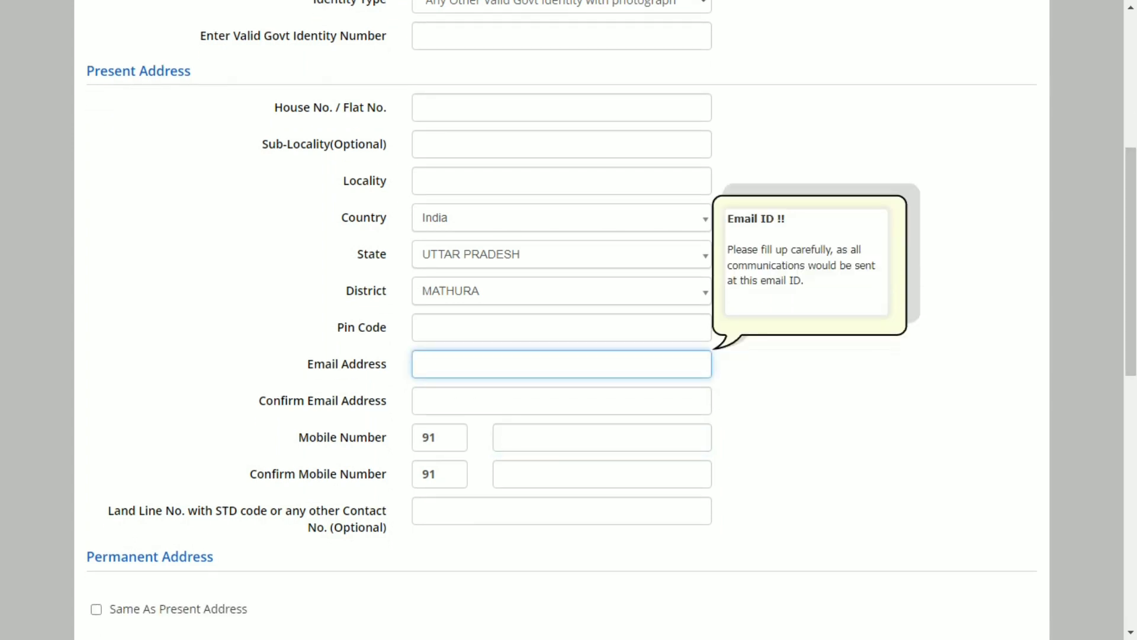
{"action": "scroll", "coordinate": [562, 363], "scroll_direction": "down", "scroll_amount": 2}
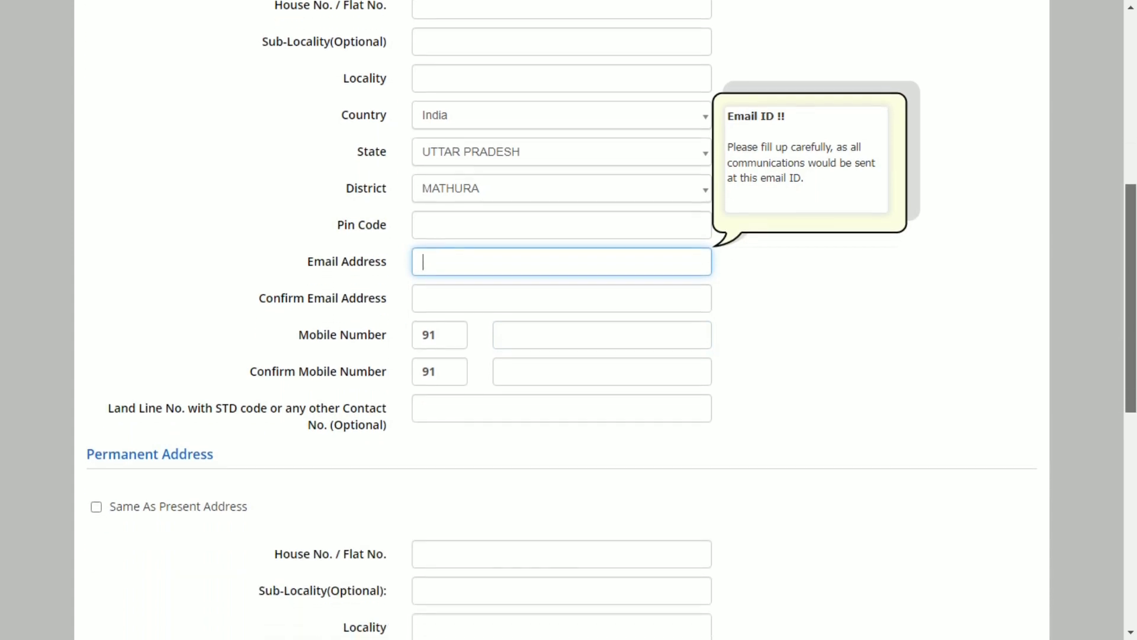
{"action": "scroll", "coordinate": [561, 363], "scroll_direction": "down", "scroll_amount": 1}
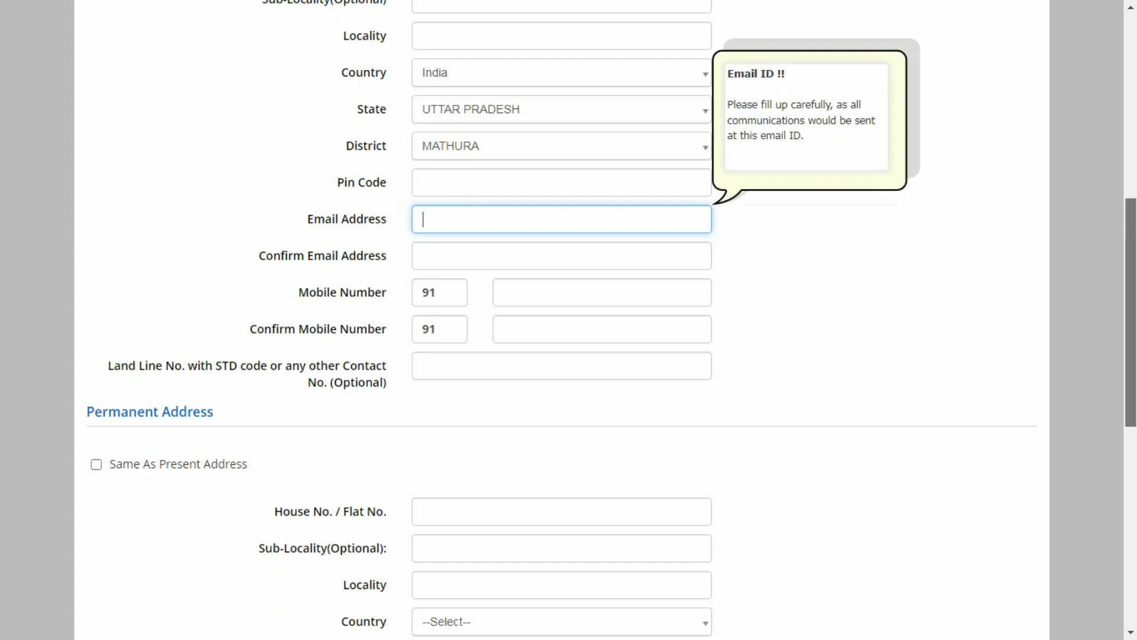
{"action": "scroll", "coordinate": [561, 320], "scroll_direction": "up", "scroll_amount": 3}
{"action": "scroll", "coordinate": [561, 320], "scroll_direction": "down", "scroll_amount": 3}
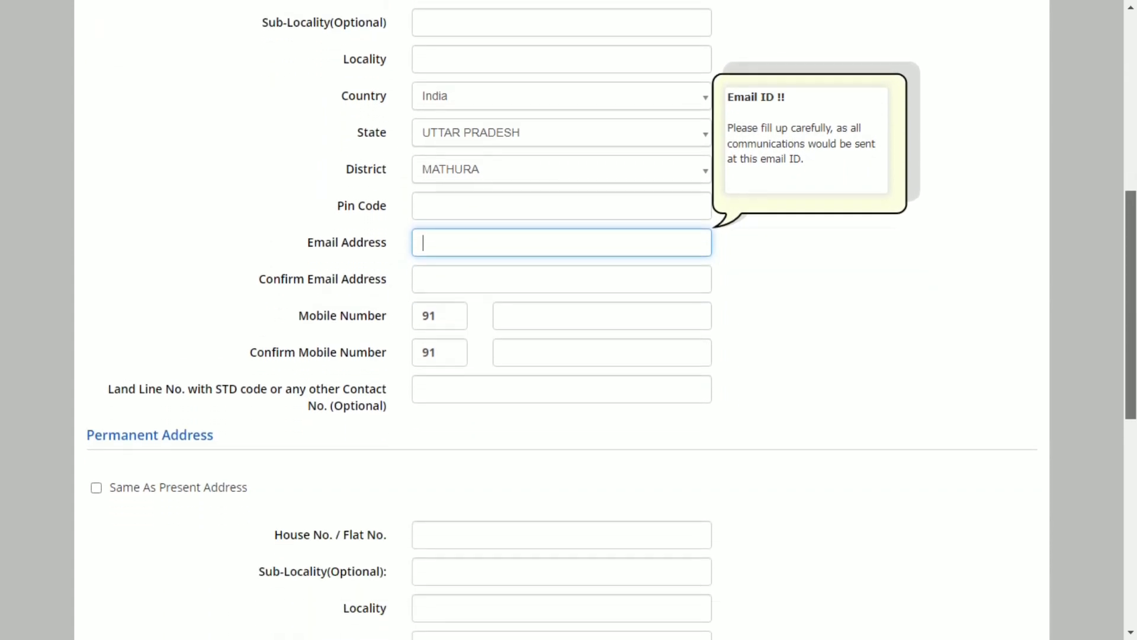
{"action": "scroll", "coordinate": [562, 319], "scroll_direction": "down", "scroll_amount": 2}
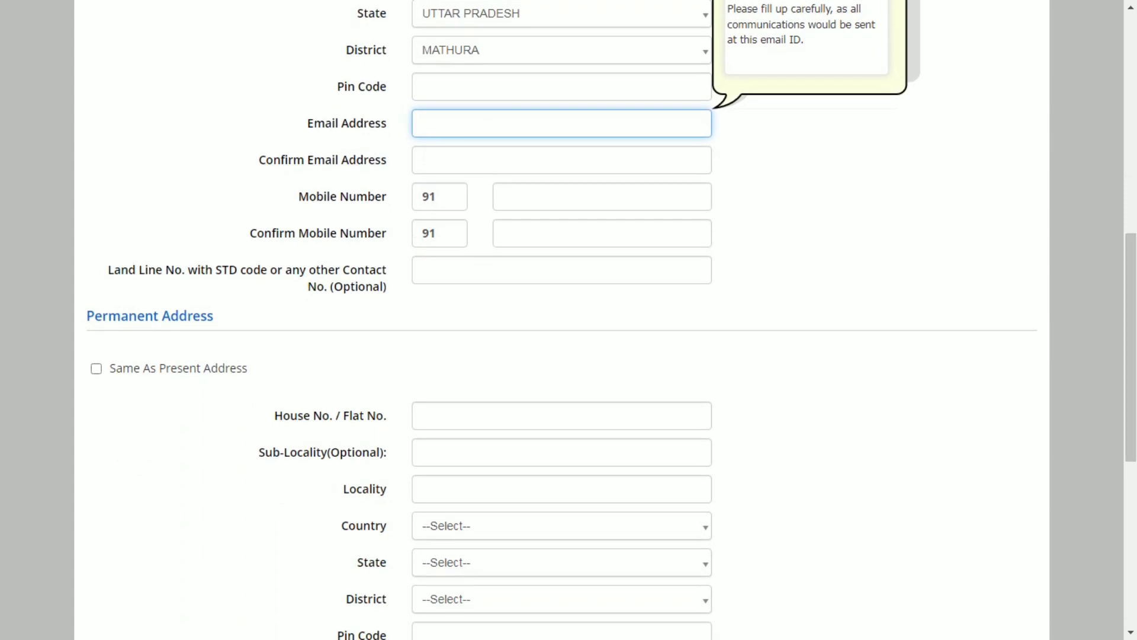
{"action": "scroll", "coordinate": [561, 320], "scroll_direction": "down", "scroll_amount": 3}
{"action": "scroll", "coordinate": [562, 320], "scroll_direction": "down", "scroll_amount": 2}
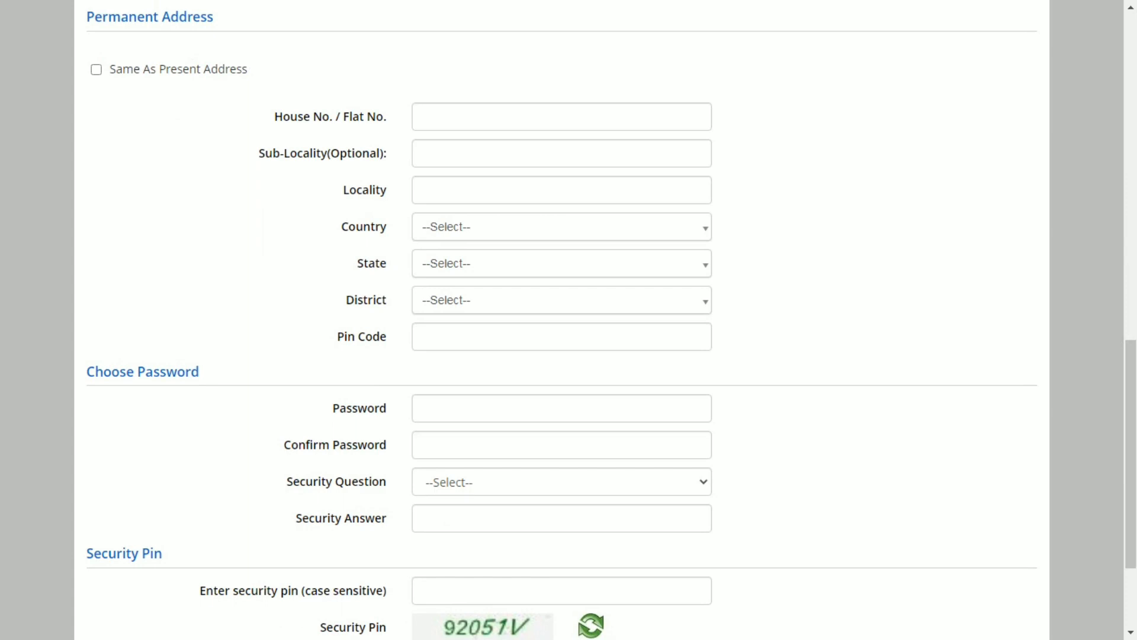
Step: Enter the account password, pick 'Which is your favourite book ?' as security question, then the security pin
{"action": "left_click", "coordinate": [562, 408]}
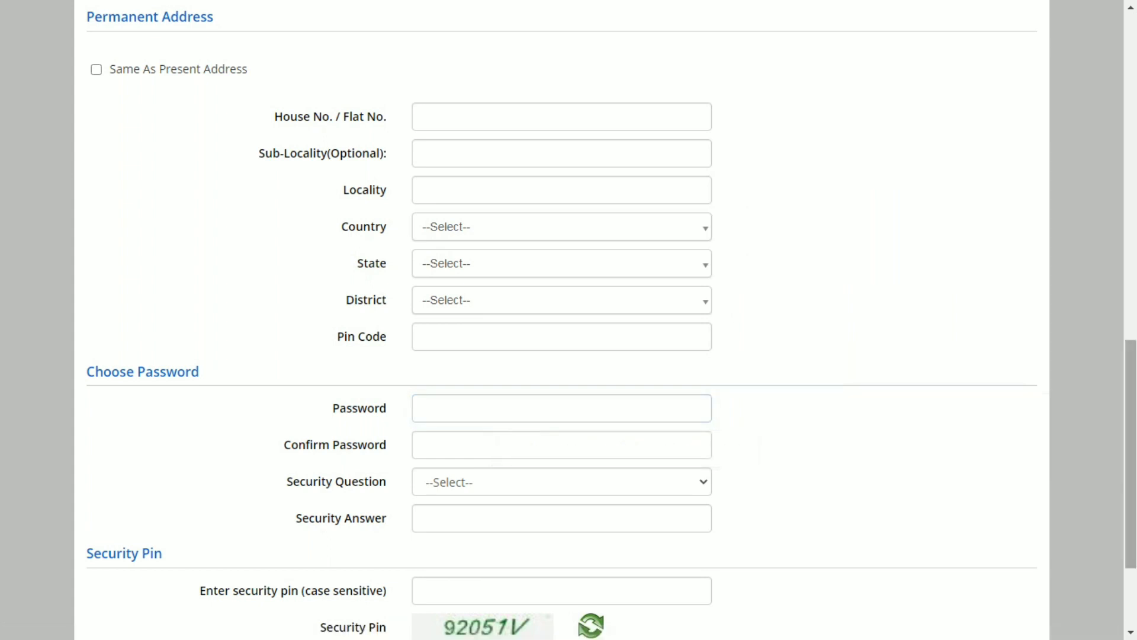
{"action": "scroll", "coordinate": [1130, 454], "scroll_direction": "down", "scroll_amount": 3}
{"action": "left_click", "coordinate": [562, 321]}
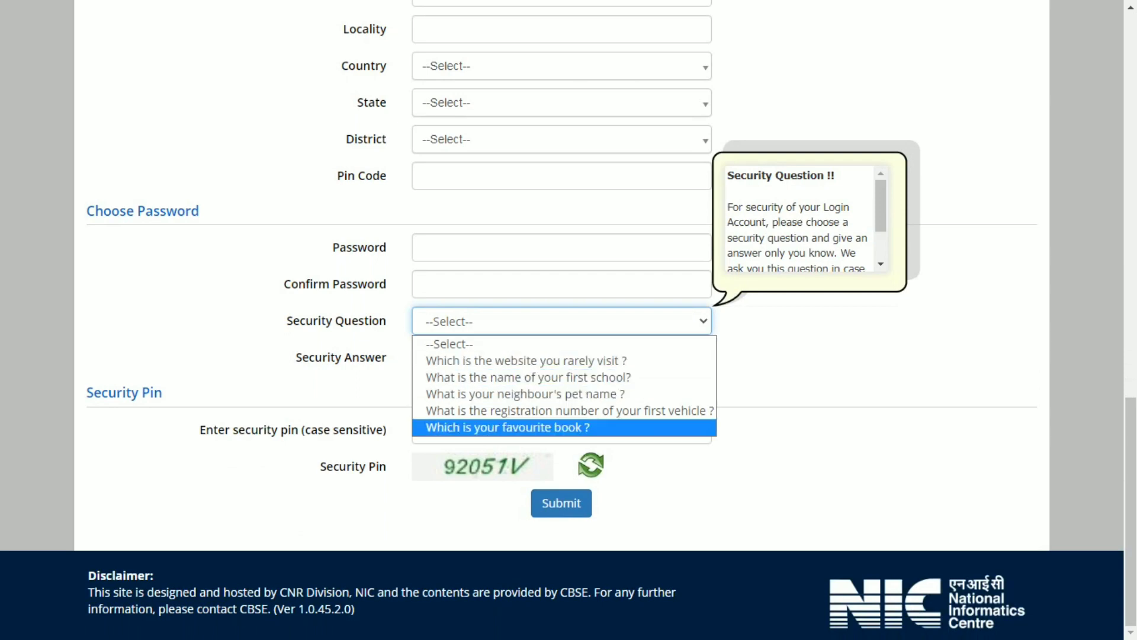
{"action": "key", "text": "Return"}
{"action": "key", "text": "Tab"}
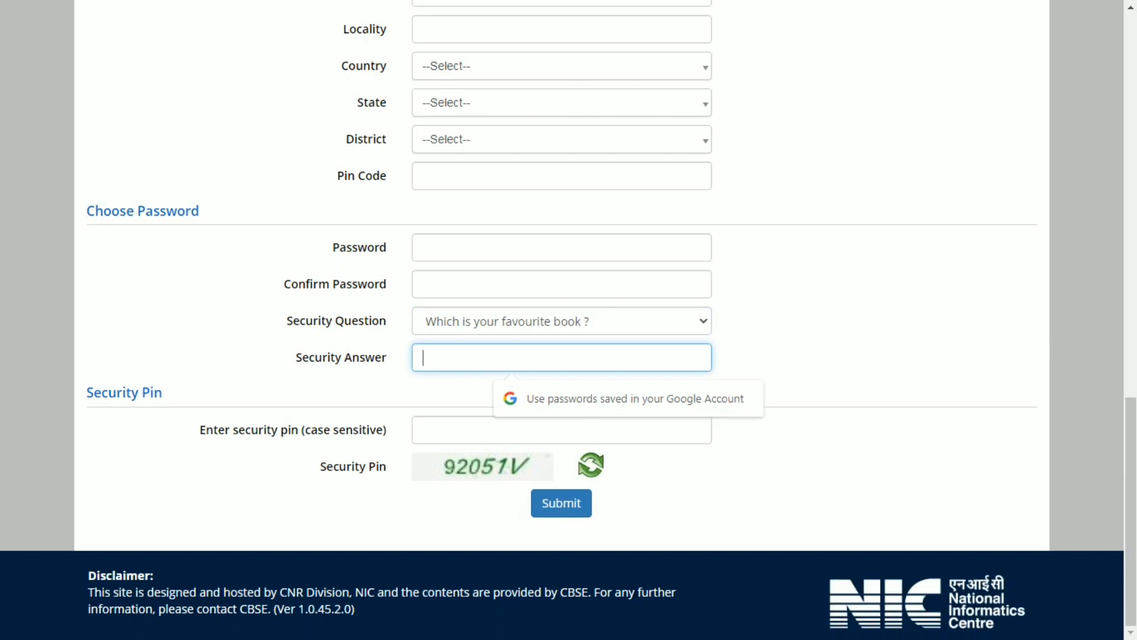
{"action": "left_click", "coordinate": [561, 429]}
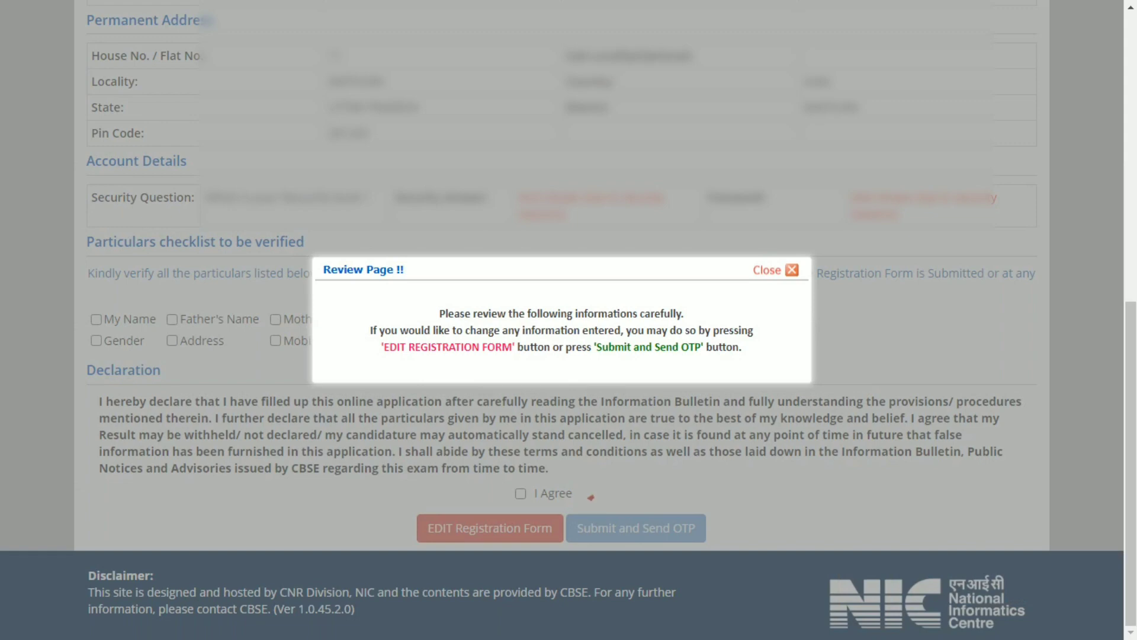
Step: Tick all eight checklist particulars, from My Name through Email ID
{"action": "left_click", "coordinate": [791, 270]}
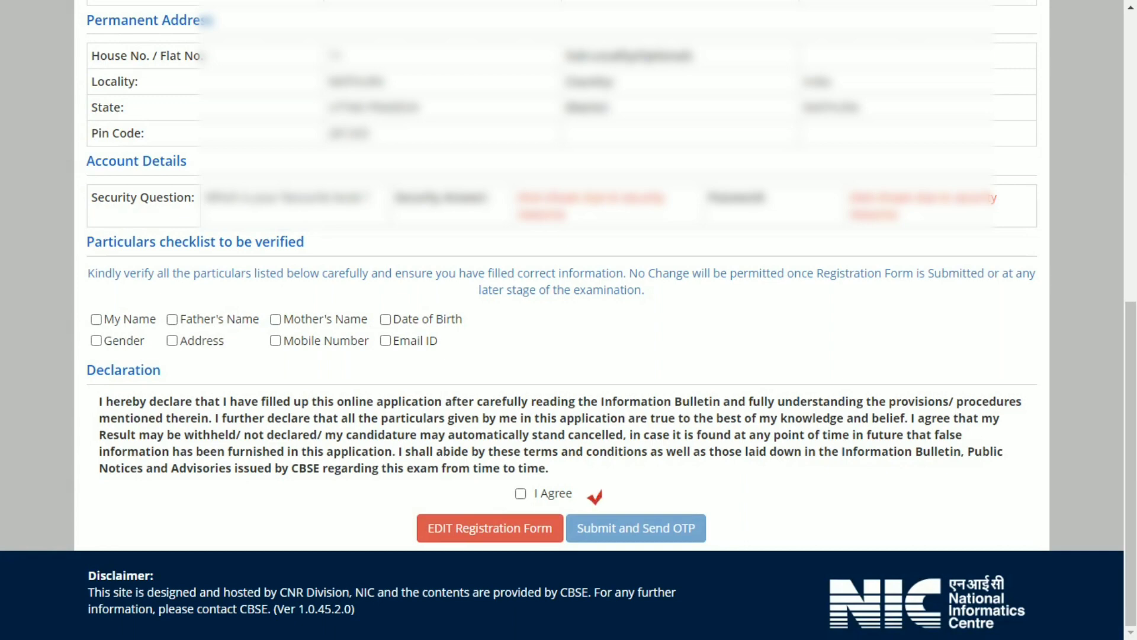
{"action": "left_click", "coordinate": [96, 319]}
{"action": "left_click", "coordinate": [172, 320]}
{"action": "left_click", "coordinate": [275, 319]}
{"action": "left_click", "coordinate": [385, 319]}
{"action": "left_click", "coordinate": [96, 340]}
{"action": "left_click", "coordinate": [172, 340]}
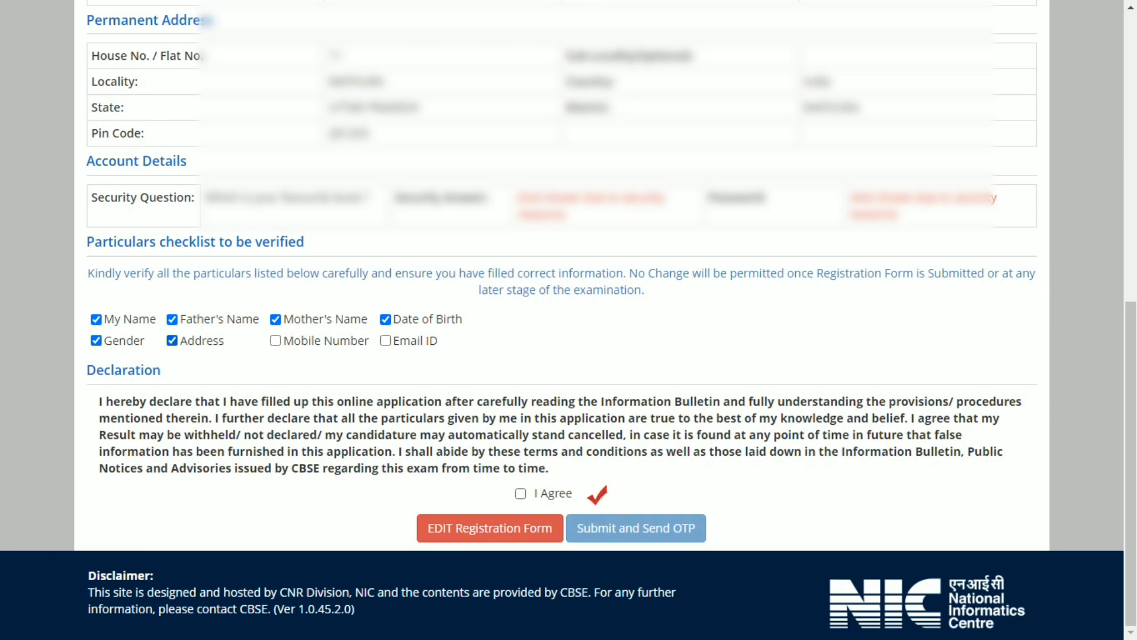
{"action": "left_click", "coordinate": [276, 341]}
{"action": "left_click", "coordinate": [385, 341]}
Step: Accept the declaration and submit the form to receive an OTP by SMS
{"action": "left_click", "coordinate": [520, 493]}
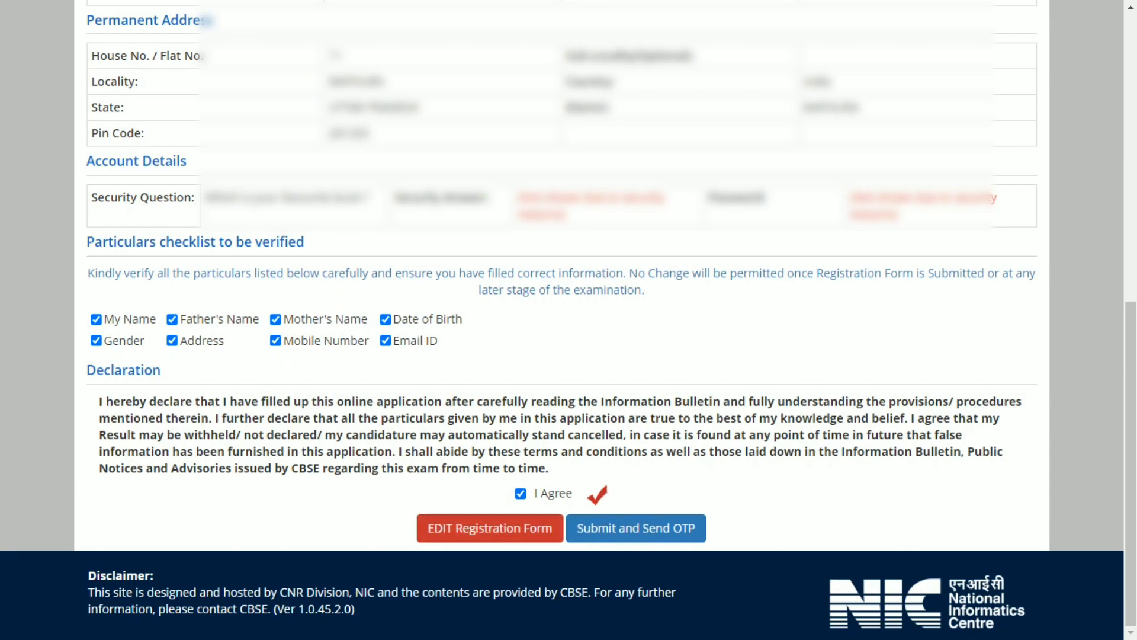
{"action": "left_click", "coordinate": [635, 528]}
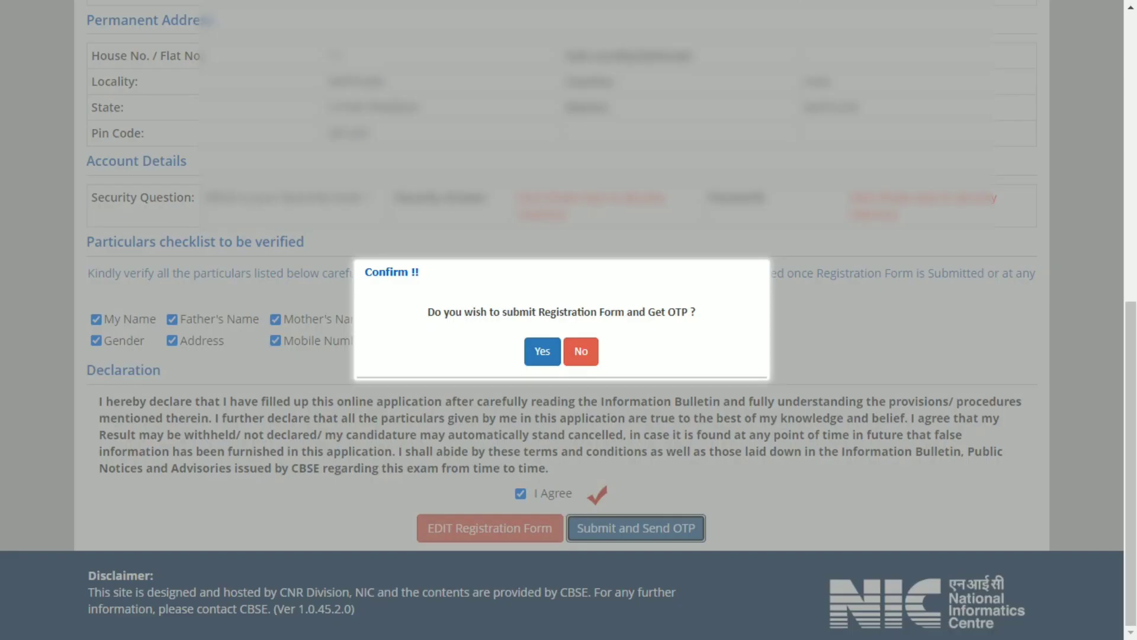
{"action": "left_click", "coordinate": [542, 351]}
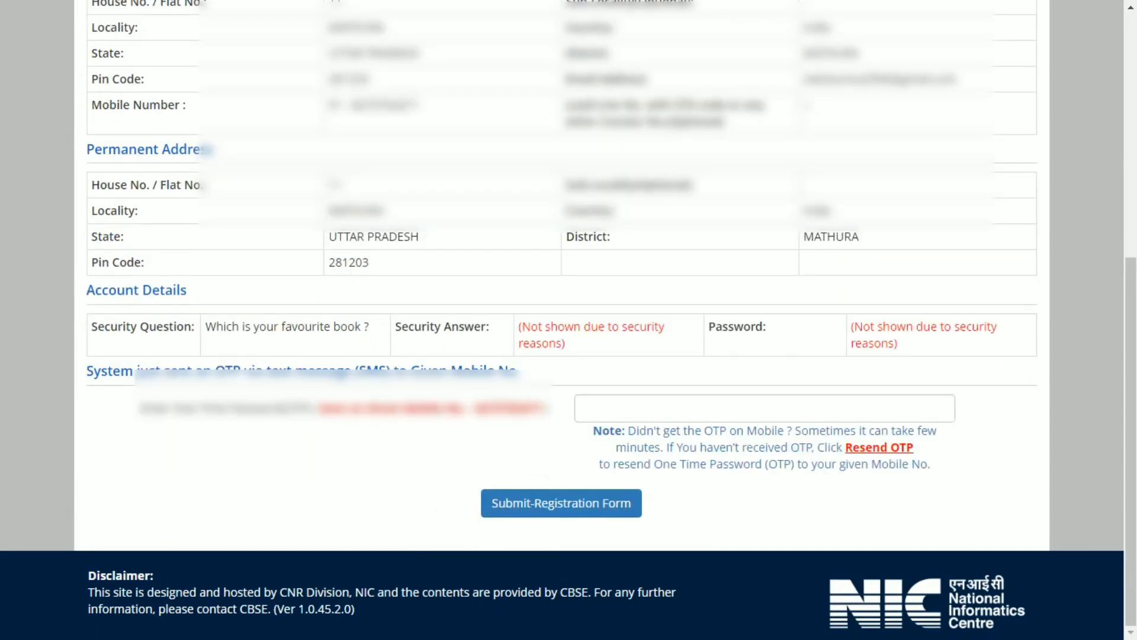
Step: Select the OTP field to enter the code received by SMS
{"action": "left_click", "coordinate": [764, 408]}
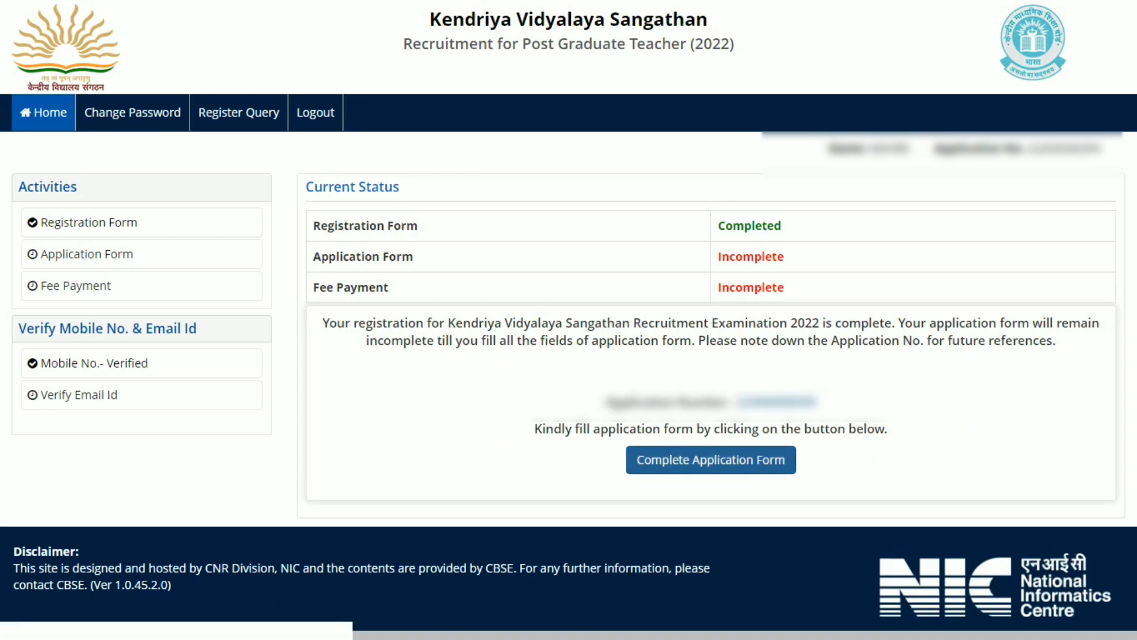
Step: Go to Complete Application Form and bring up its Personal Detail section
{"action": "left_click", "coordinate": [711, 460]}
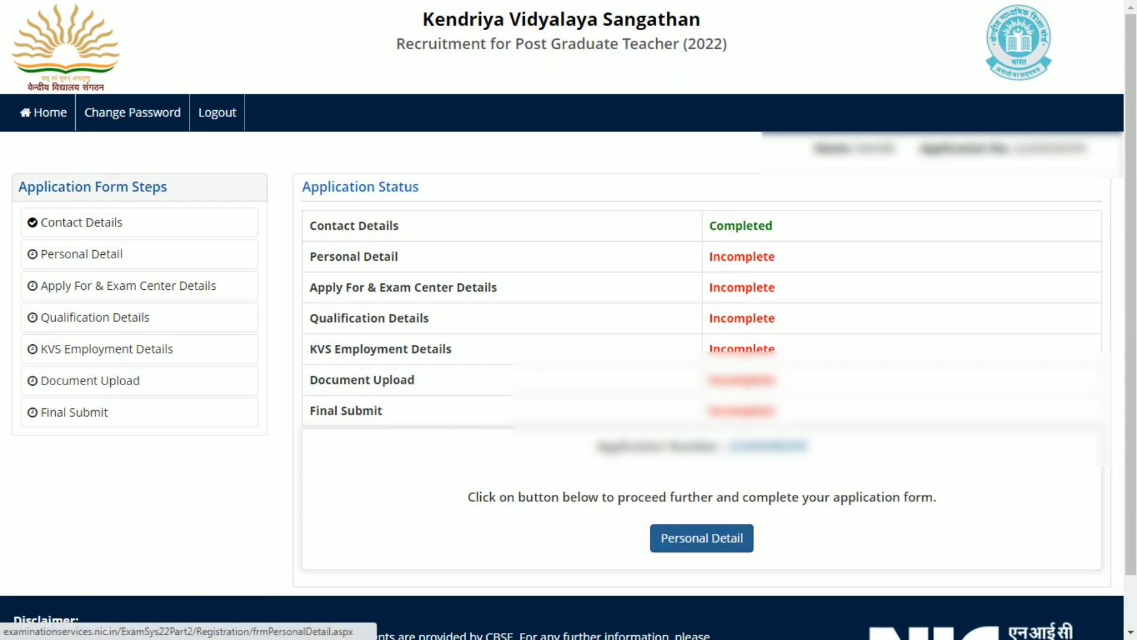
{"action": "left_click", "coordinate": [702, 538]}
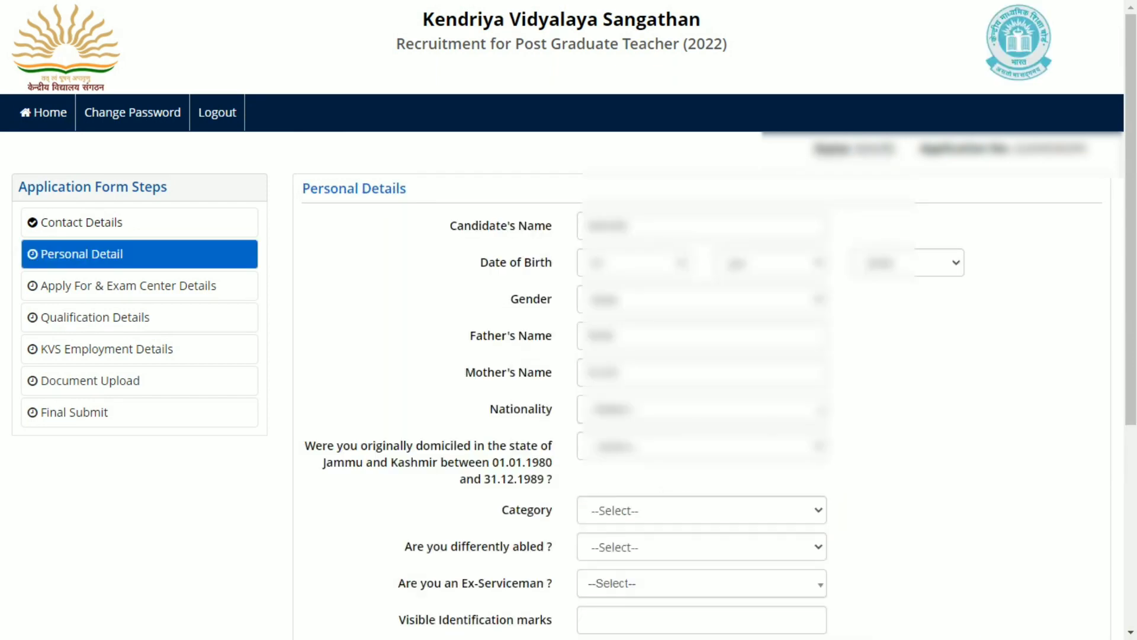
Step: Set nationality to Indian, J&K domicile to No, and category to SC
{"action": "left_click", "coordinate": [702, 409]}
{"action": "left_click", "coordinate": [610, 483]}
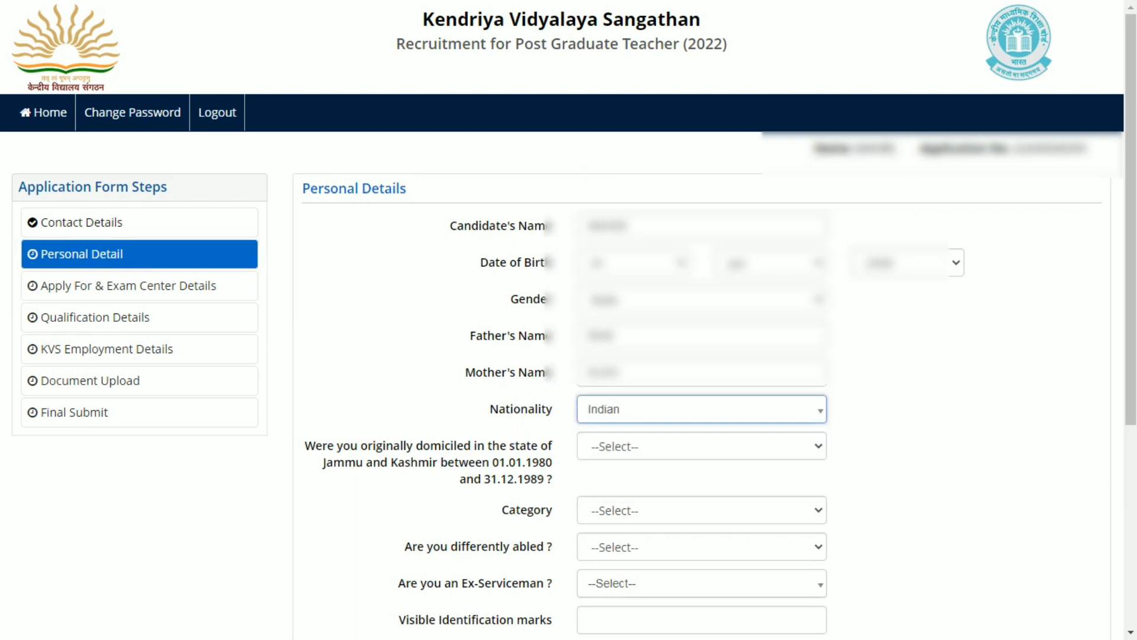
{"action": "left_click", "coordinate": [702, 446]}
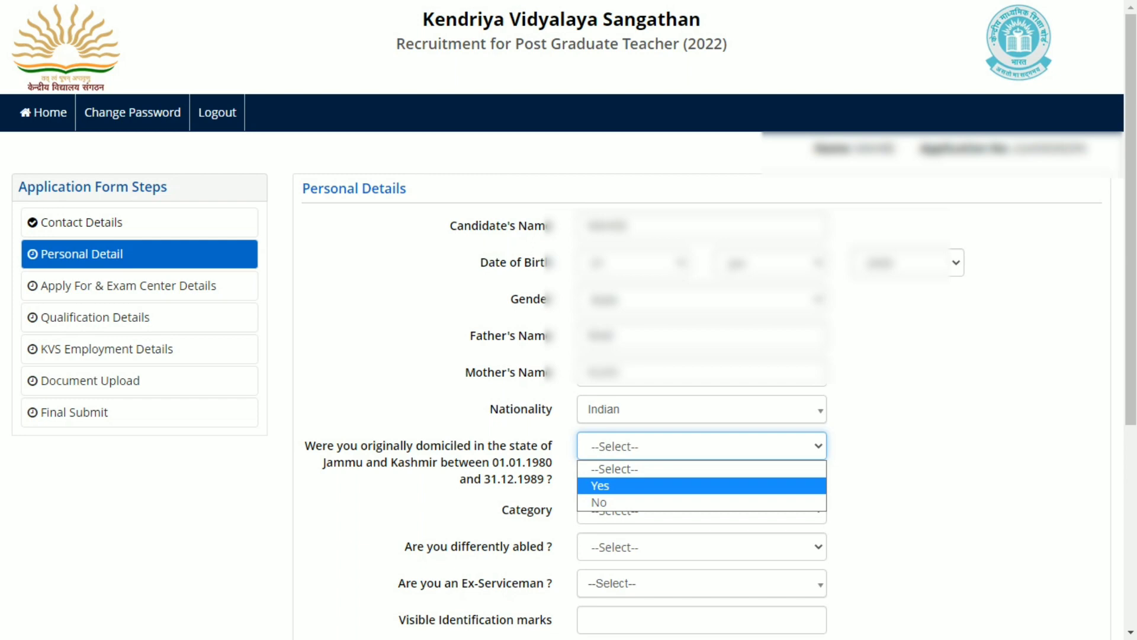
{"action": "key", "text": "Return"}
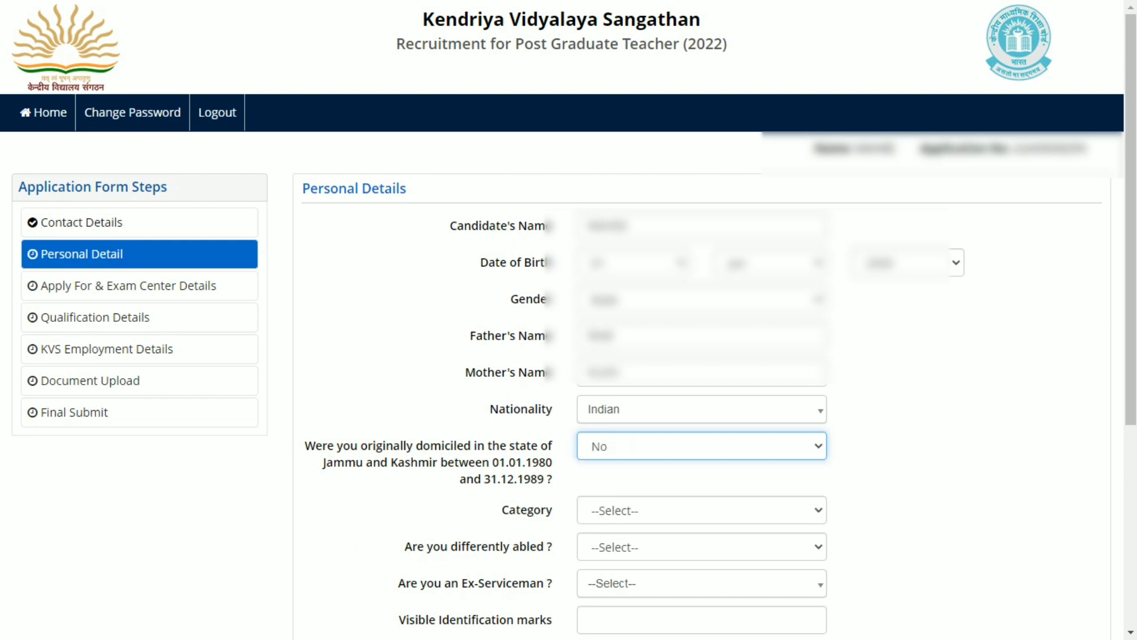
{"action": "key", "text": "Tab"}
{"action": "key", "text": "alt+Down"}
{"action": "key", "text": "Down"}
{"action": "key", "text": "Down"}
{"action": "key", "text": "Up"}
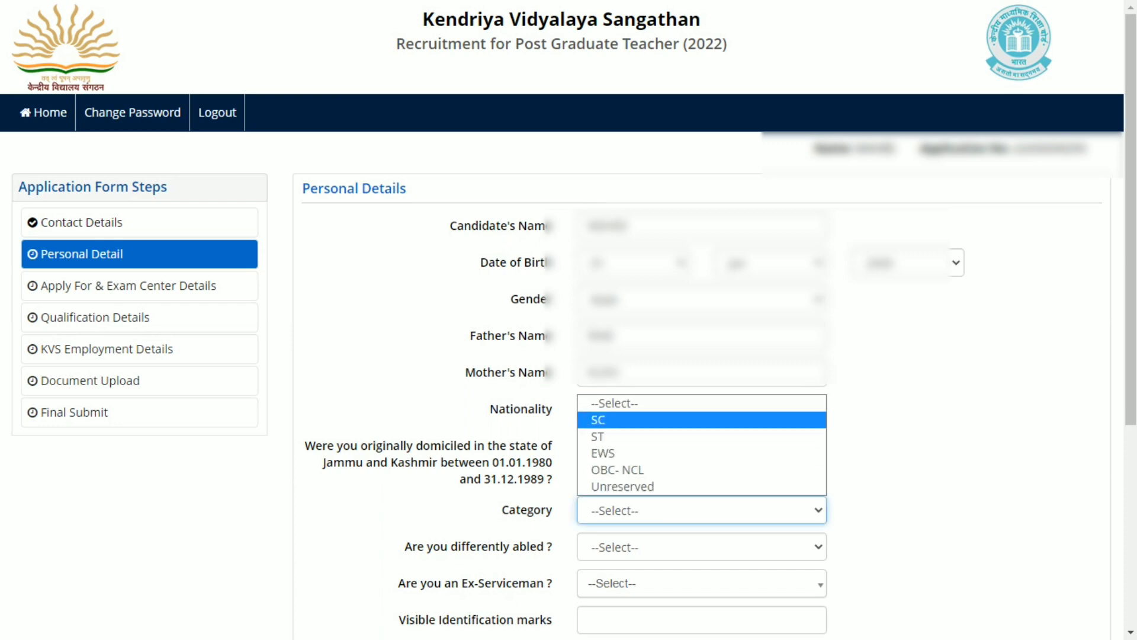
{"action": "key", "text": "Return"}
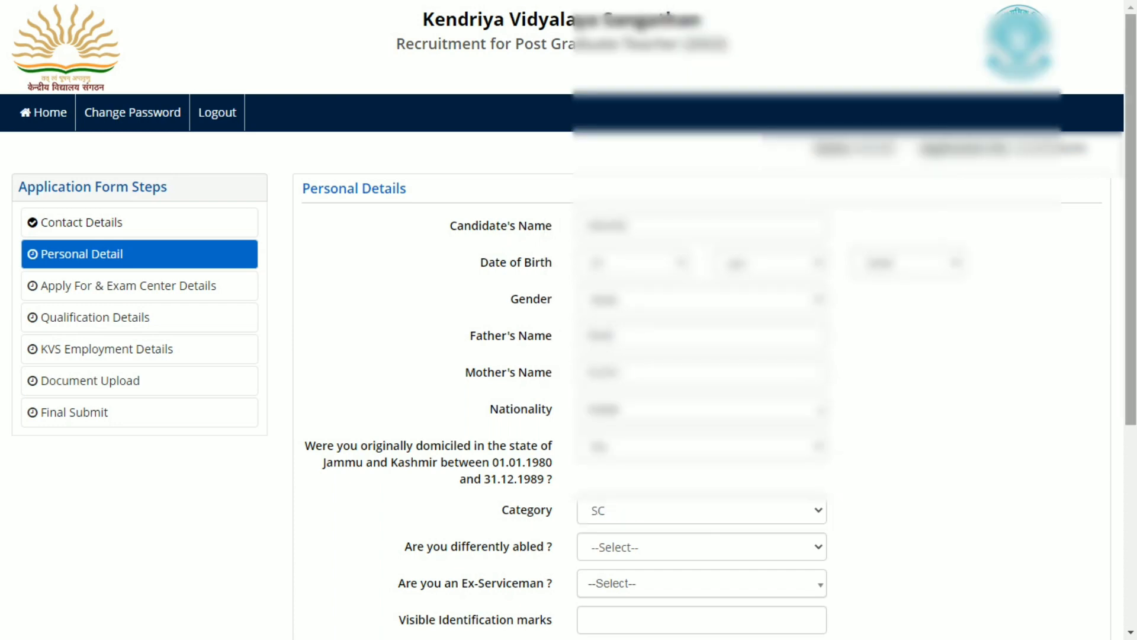
Step: Answer No to both the differently abled and ex-serviceman questions
{"action": "scroll", "coordinate": [569, 320], "scroll_direction": "down", "scroll_amount": 2}
{"action": "scroll", "coordinate": [569, 320], "scroll_direction": "down", "scroll_amount": 4}
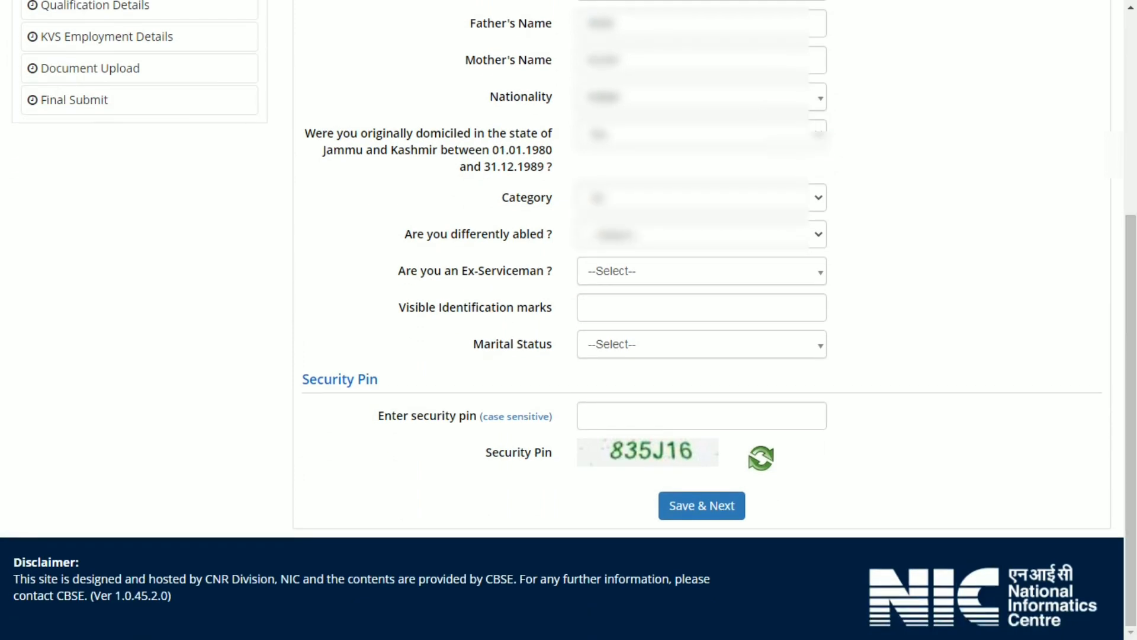
{"action": "key", "text": "Tab"}
{"action": "key", "text": "alt+Down"}
{"action": "key", "text": "Down"}
{"action": "key", "text": "Down"}
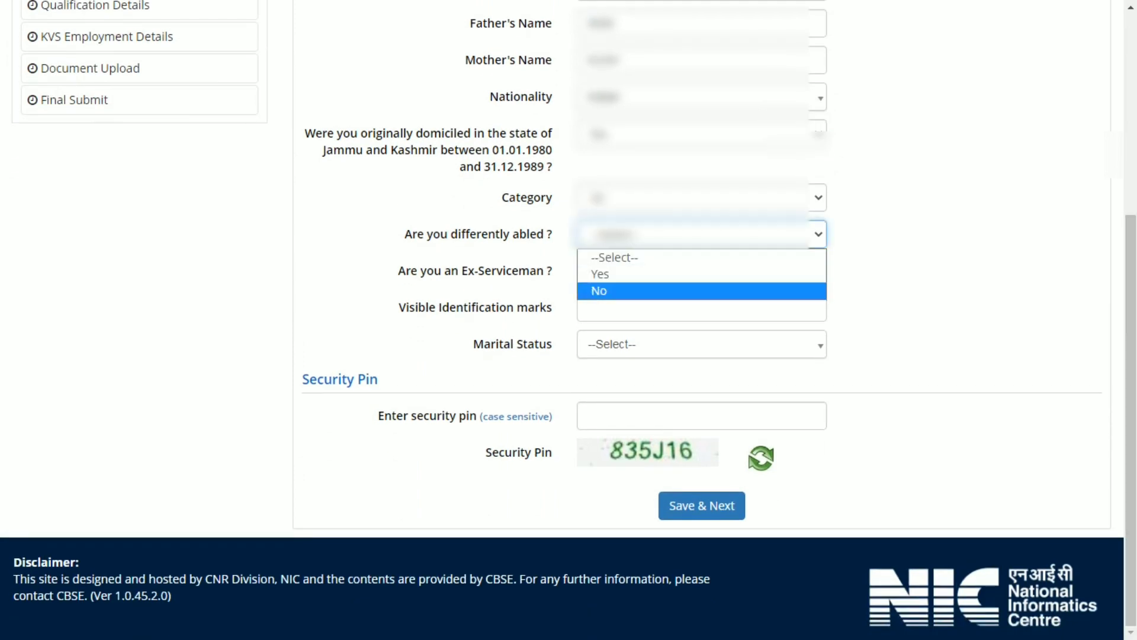
{"action": "key", "text": "Return"}
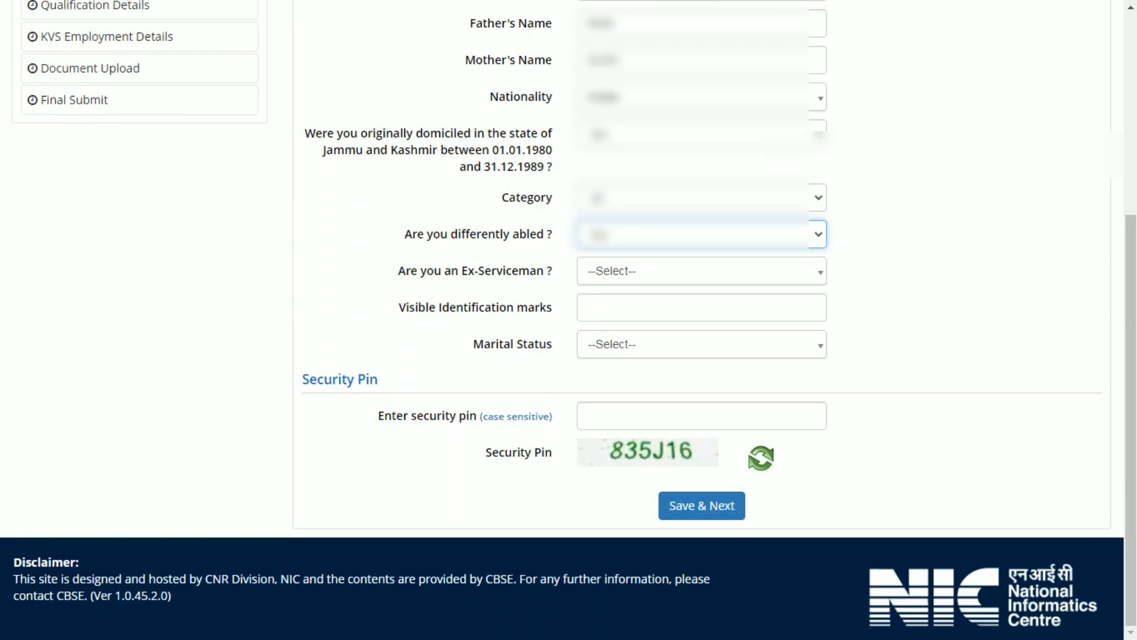
{"action": "key", "text": "Tab"}
{"action": "key", "text": "alt+Down"}
{"action": "key", "text": "Escape"}
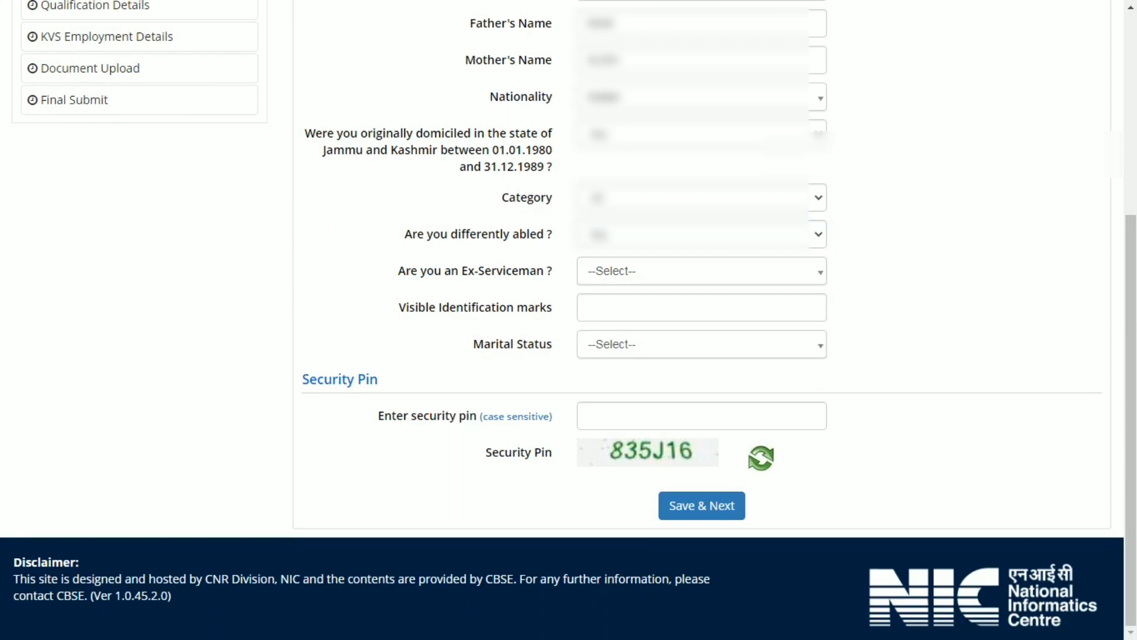
{"action": "key", "text": "alt+Down"}
{"action": "key", "text": "Down"}
{"action": "key", "text": "Down"}
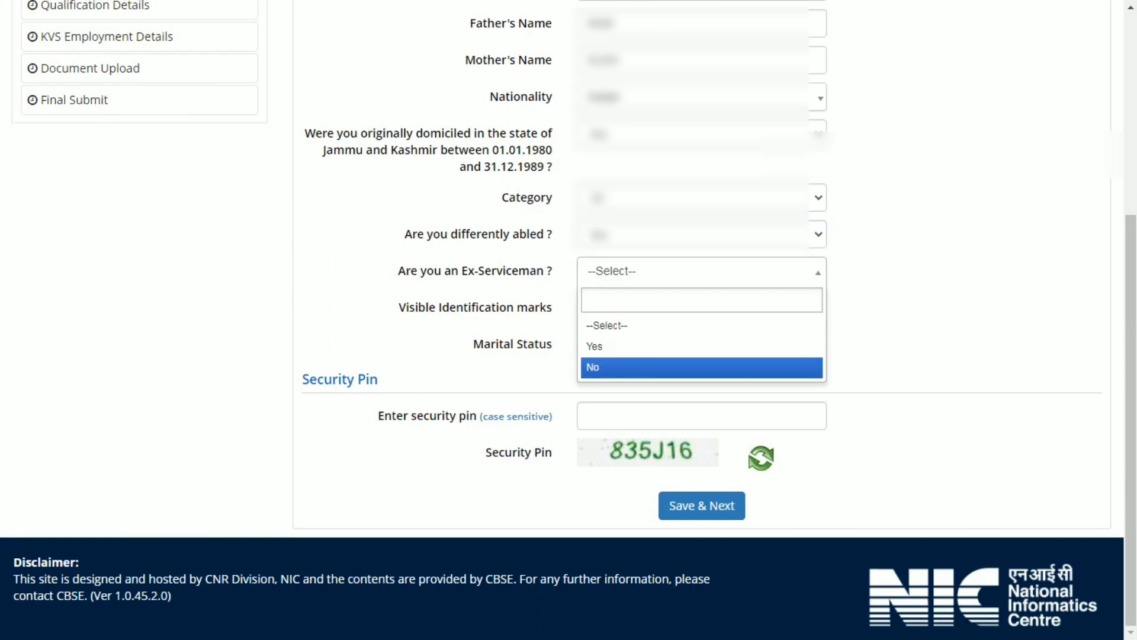
{"action": "key", "text": "Return"}
Step: Fill in visible identification marks, set marital status to Married, and begin the security pin
{"action": "left_click", "coordinate": [702, 307]}
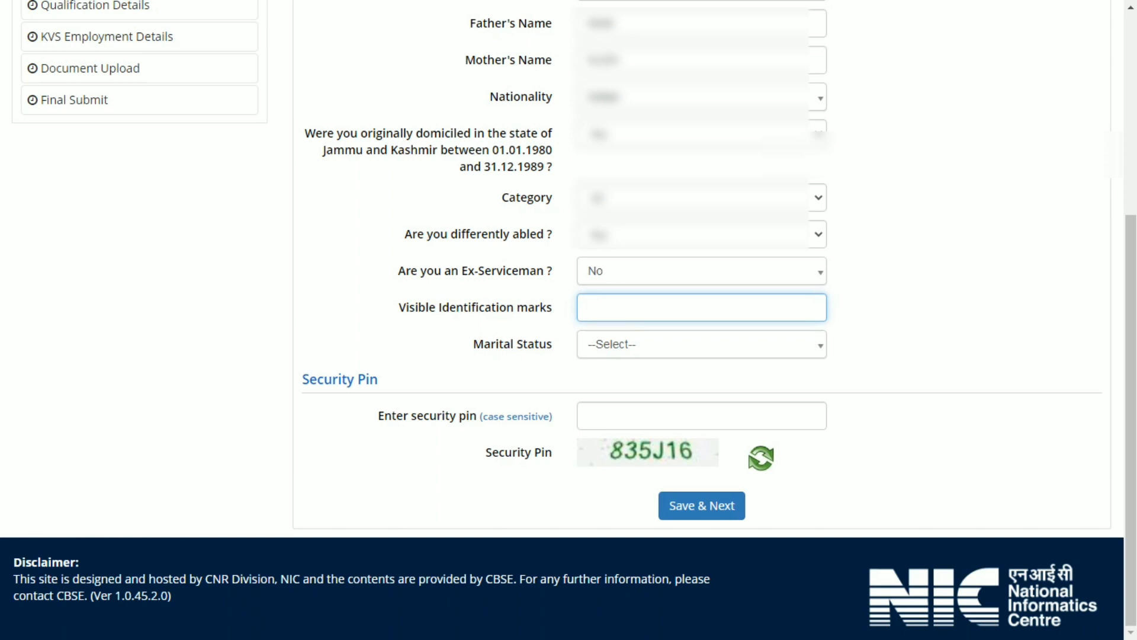
{"action": "key", "text": "Tab"}
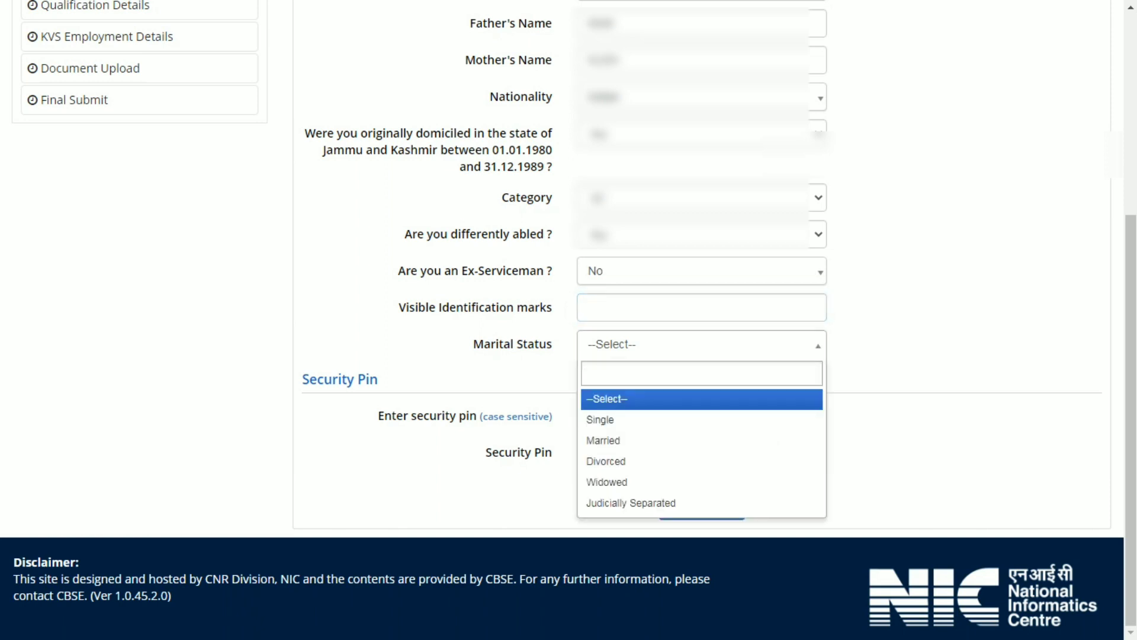
{"action": "key", "text": "Down"}
{"action": "key", "text": "Down"}
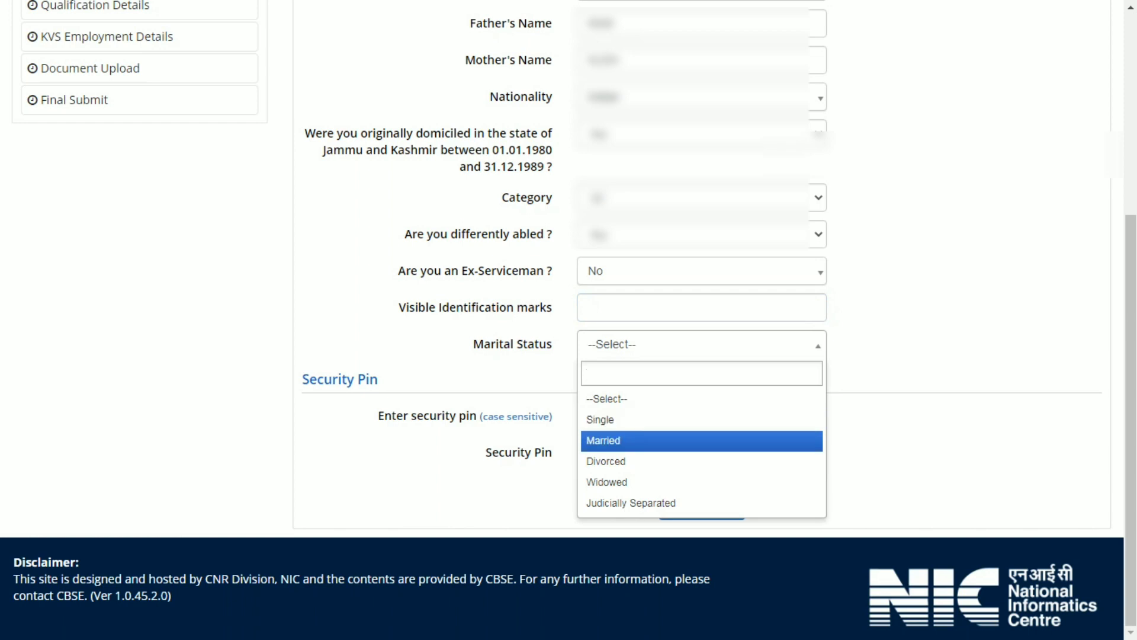
{"action": "key", "text": "Return"}
{"action": "left_click", "coordinate": [702, 416]}
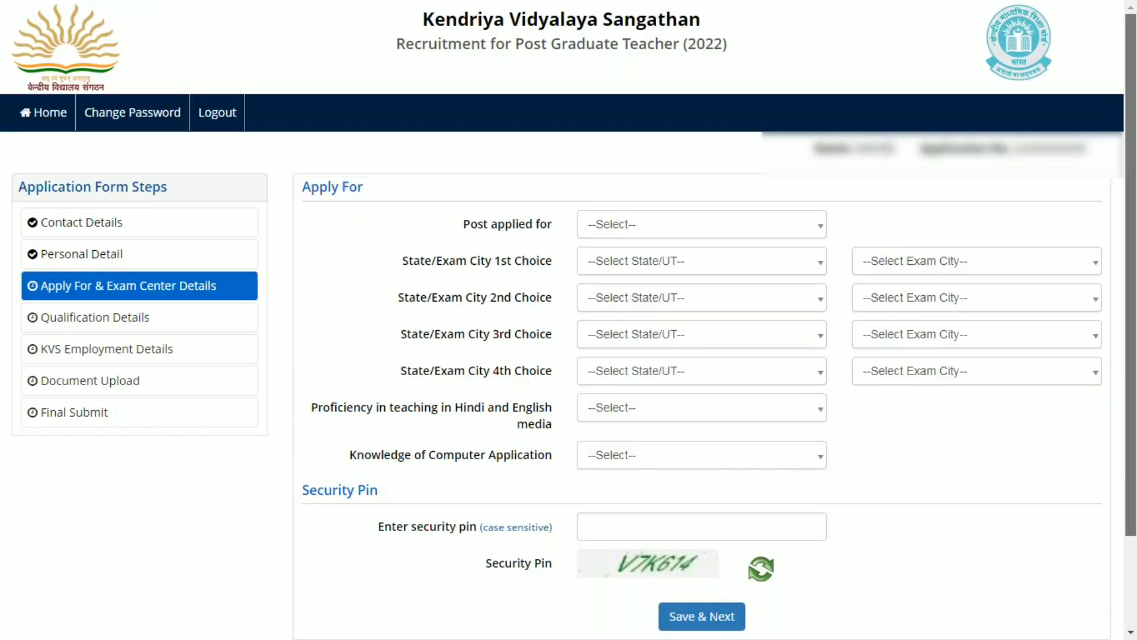
Step: Apply for Post Graduate Teacher (Mathematics) with 1st choice ARUNACHAL PRADESH, city NAMSAI
{"action": "left_click", "coordinate": [702, 225]}
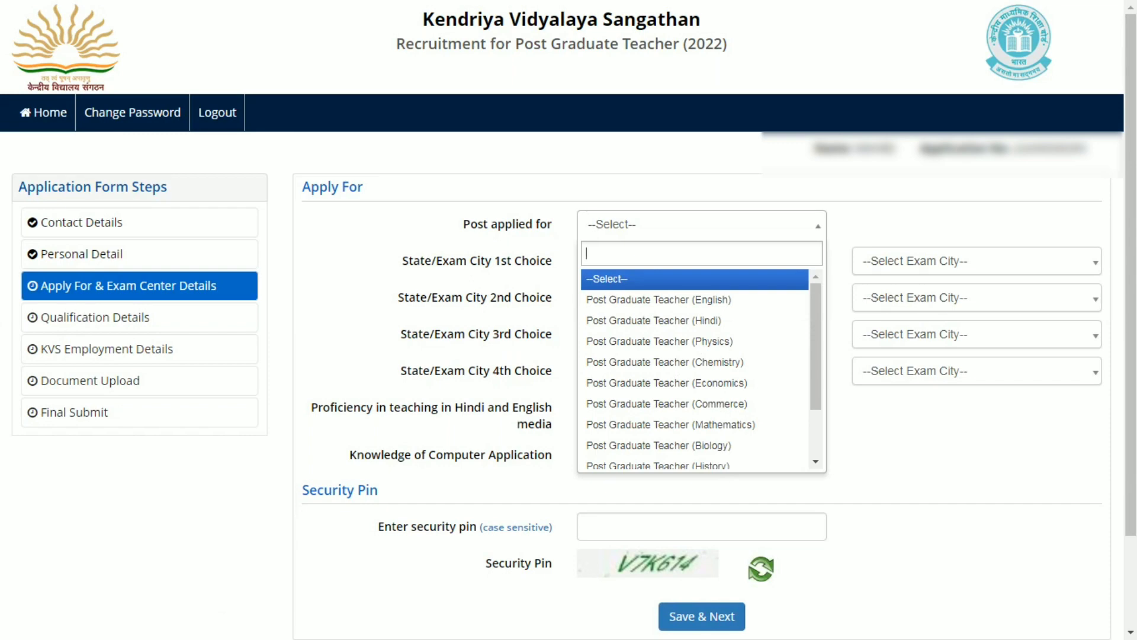
{"action": "key", "text": "Down"}
{"action": "key", "text": "Down"}
{"action": "key", "text": "Down"}
{"action": "key", "text": "Down"}
{"action": "key", "text": "Down"}
{"action": "key", "text": "Down"}
{"action": "key", "text": "Down"}
{"action": "key", "text": "Up"}
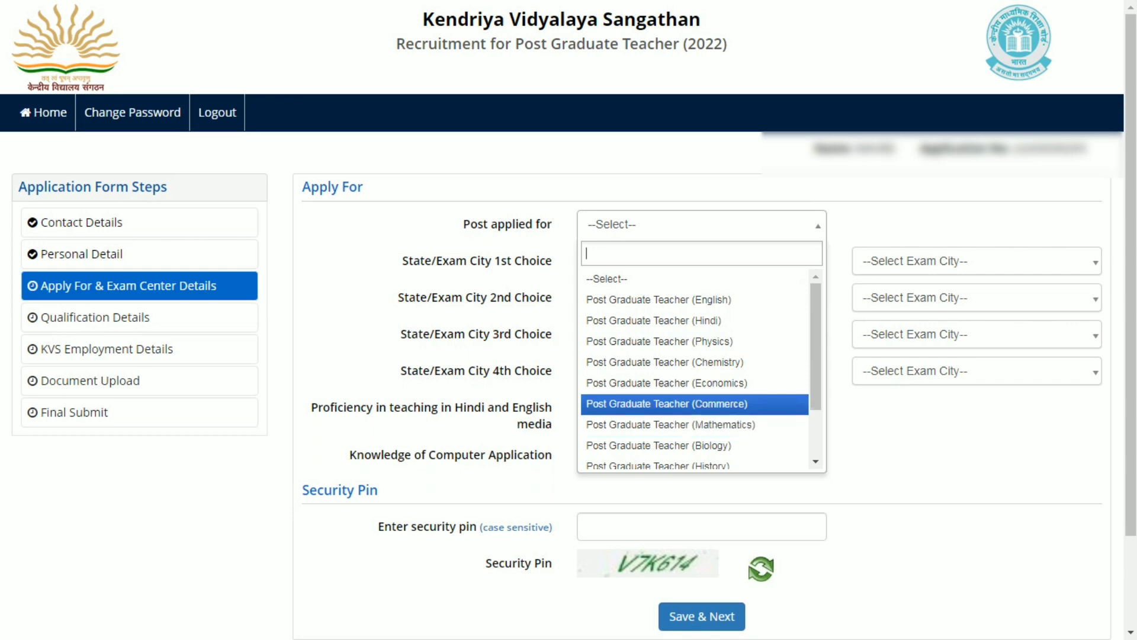
{"action": "key", "text": "Down"}
{"action": "key", "text": "Return"}
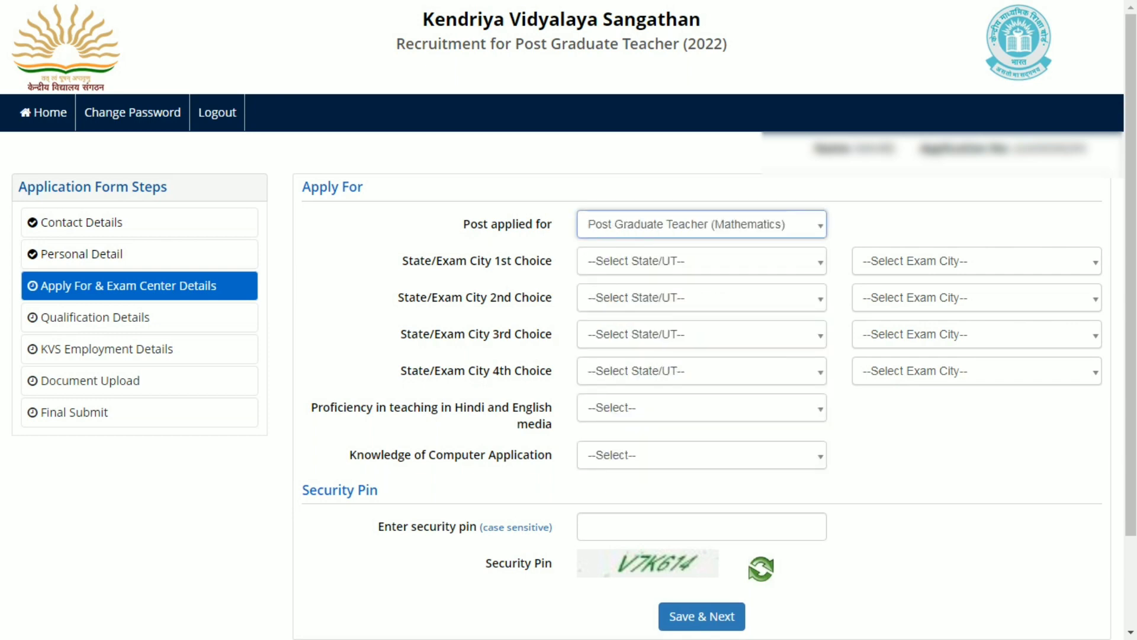
{"action": "key", "text": "Tab"}
{"action": "type", "text": "u"}
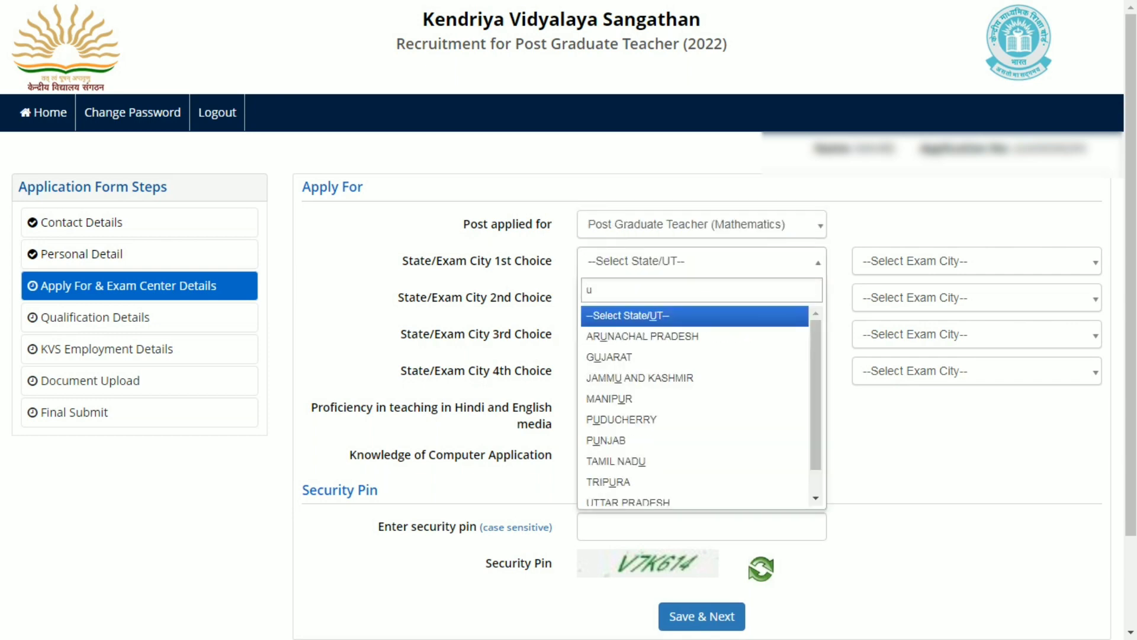
{"action": "key", "text": "Down"}
{"action": "key", "text": "Return"}
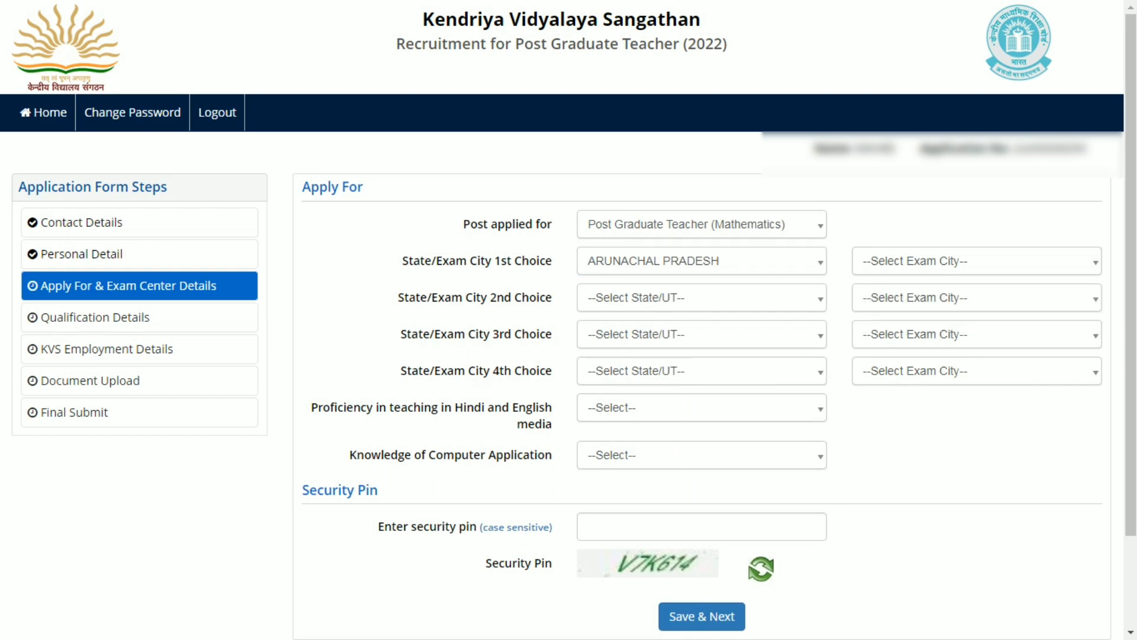
{"action": "key", "text": "Down"}
{"action": "key", "text": "Down"}
{"action": "key", "text": "Return"}
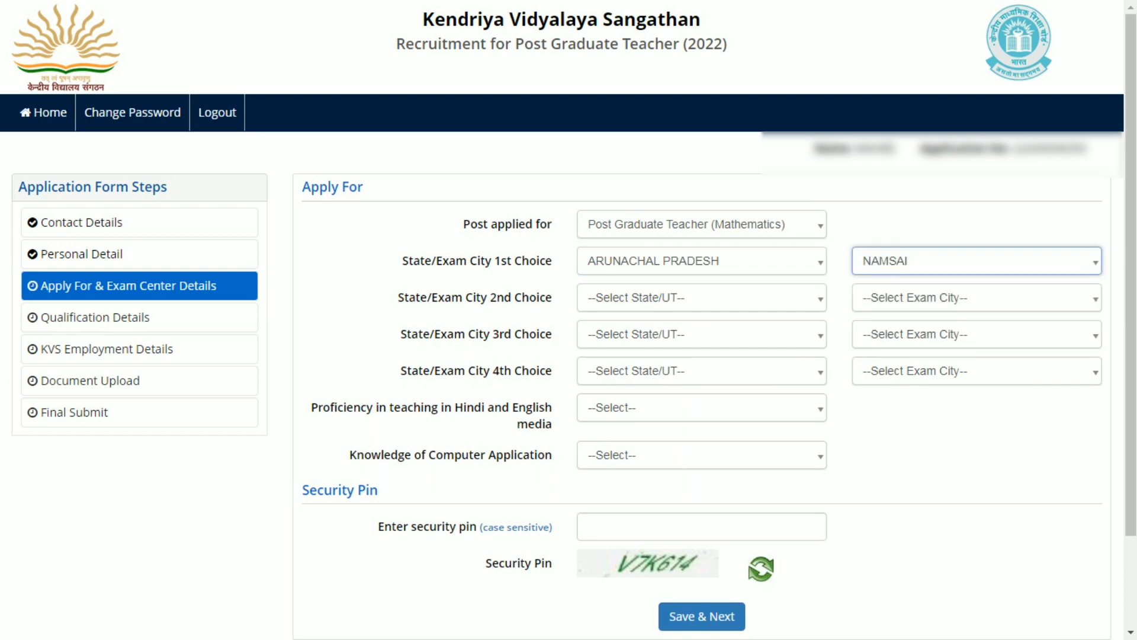
Step: Set 2nd choice UTTAR PRADESH / AGRA and 3rd choice UTTAR PRADESH / ALLAHABAD/PRAYAGRAJ
{"action": "key", "text": "Tab"}
{"action": "type", "text": "uy"}
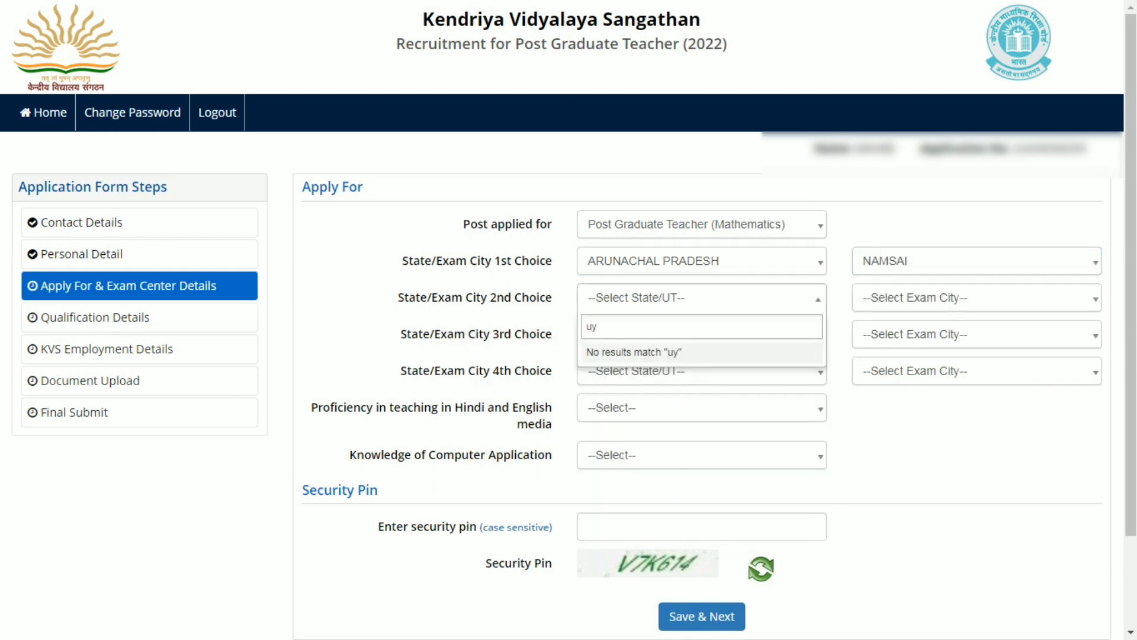
{"action": "key", "text": "BackSpace"}
{"action": "type", "text": "tt"}
{"action": "key", "text": "Return"}
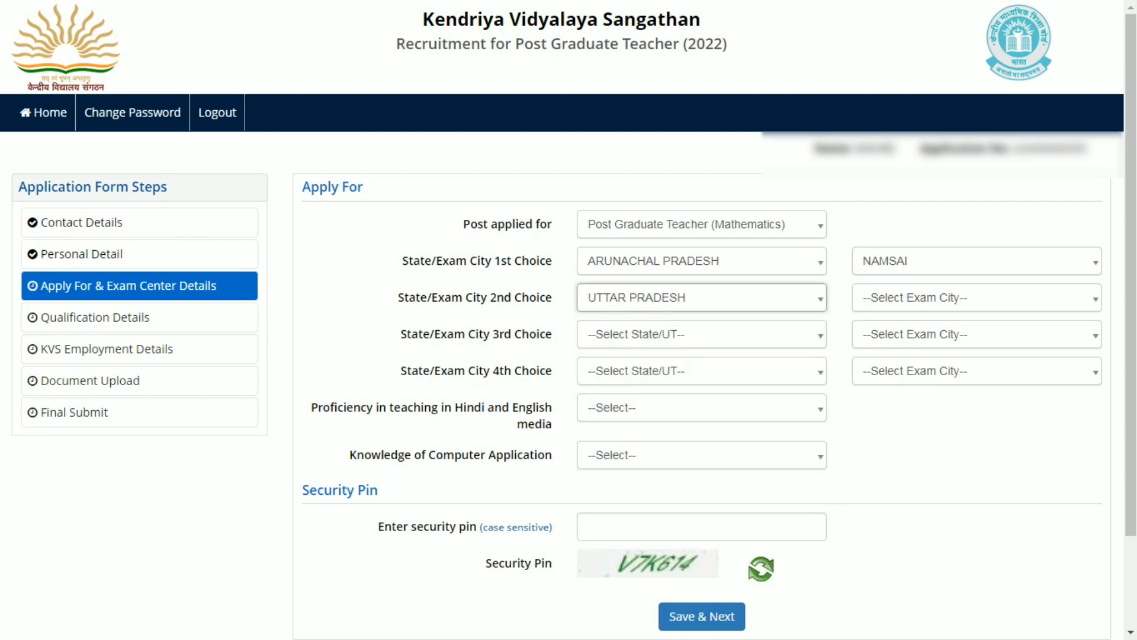
{"action": "key", "text": "Tab"}
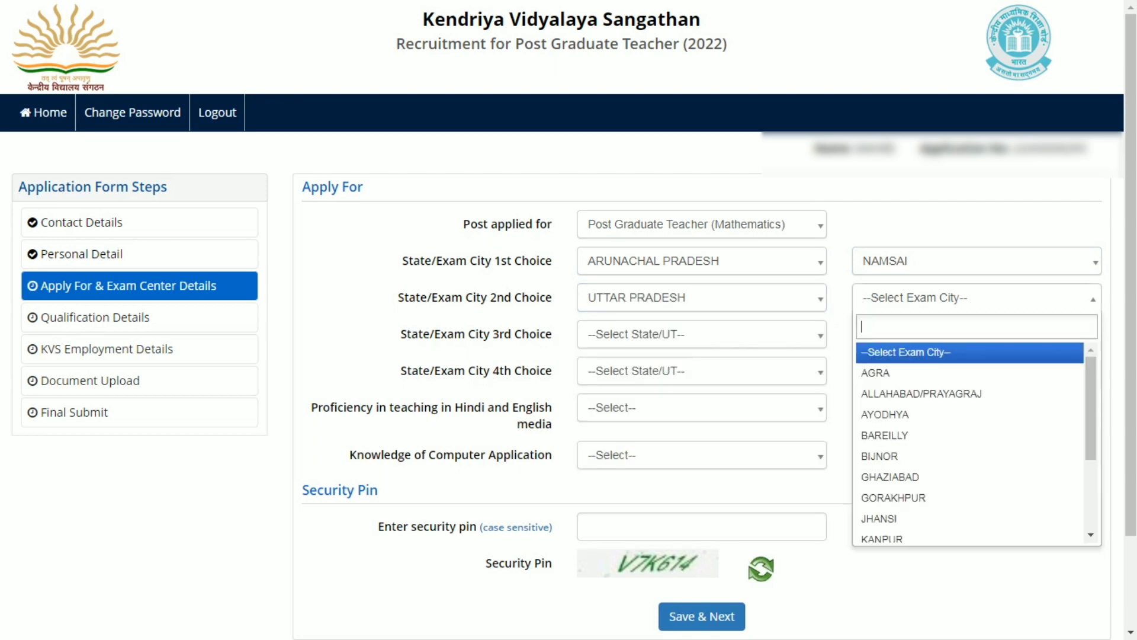
{"action": "key", "text": "Down"}
{"action": "key", "text": "Return"}
{"action": "key", "text": "Tab"}
{"action": "key", "text": "Down"}
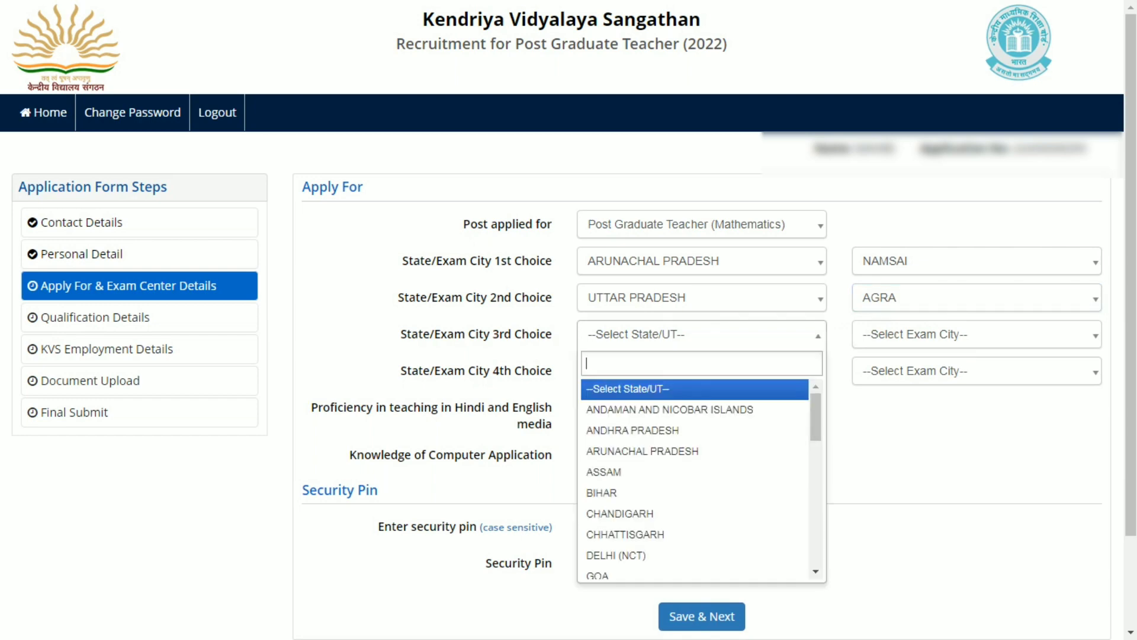
{"action": "type", "text": "utt"}
{"action": "key", "text": "Return"}
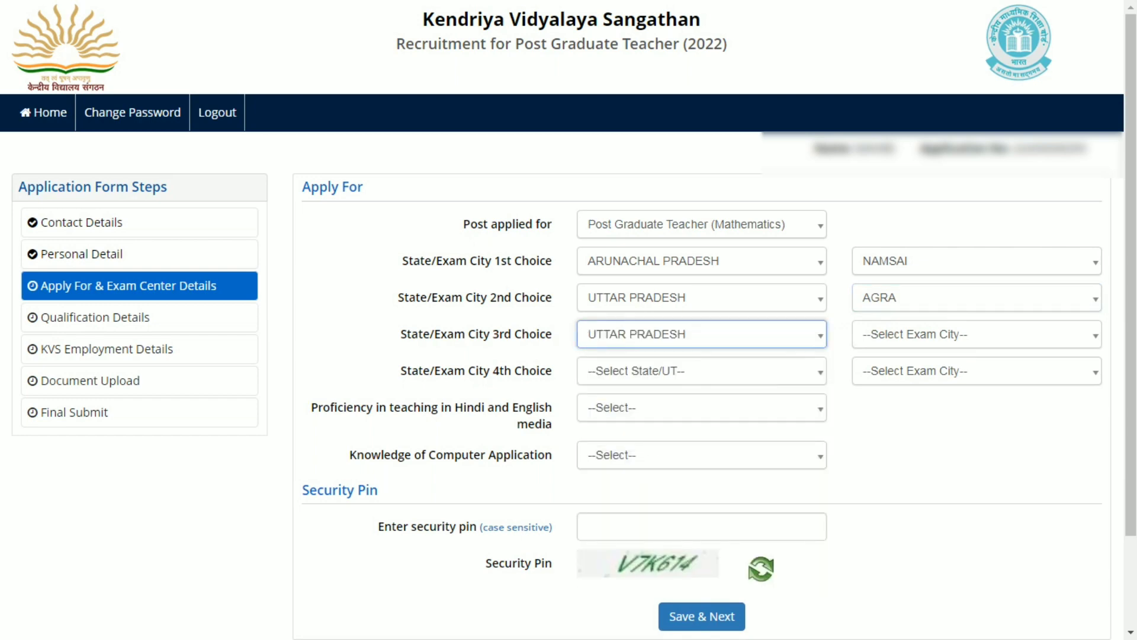
{"action": "key", "text": "Tab"}
{"action": "key", "text": "Down"}
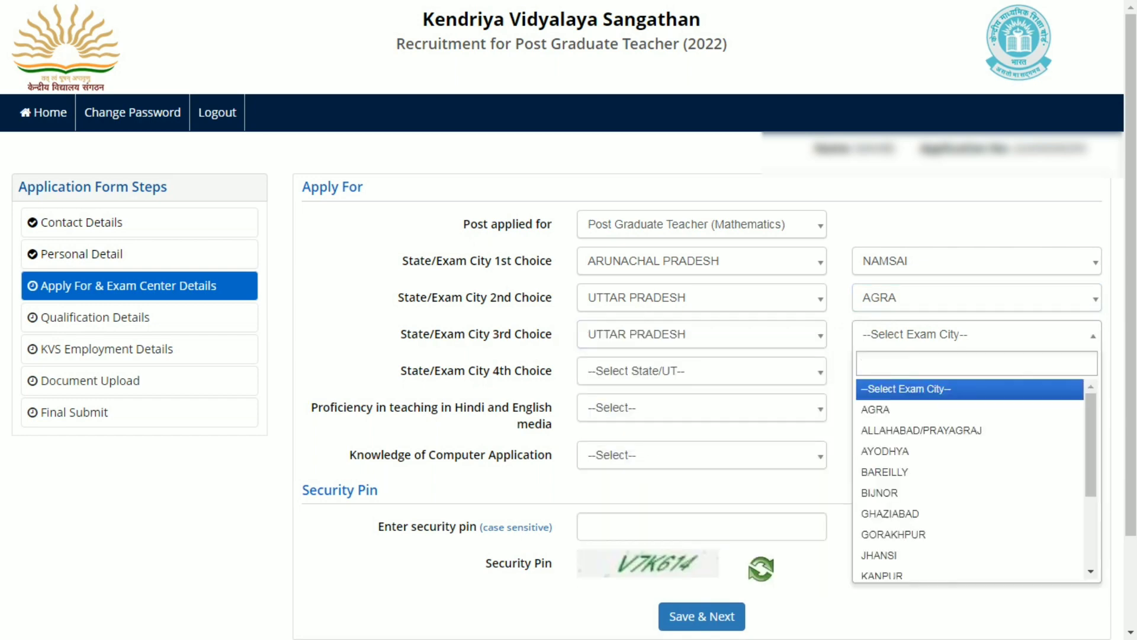
{"action": "key", "text": "Down"}
{"action": "key", "text": "Down"}
{"action": "key", "text": "Return"}
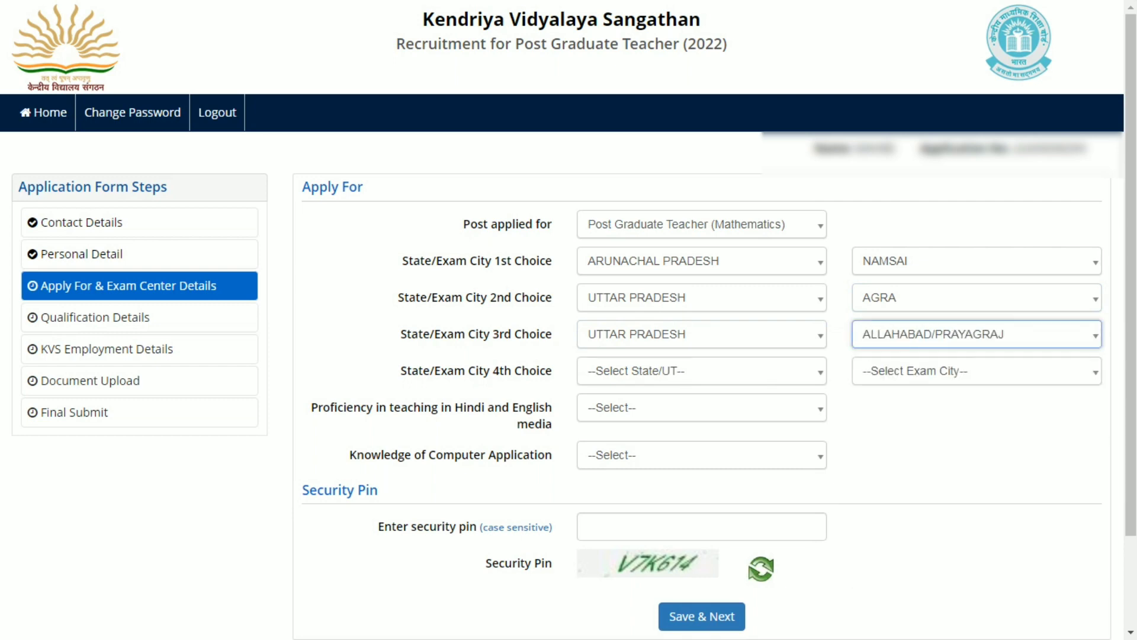
{"action": "key", "text": "Tab"}
{"action": "key", "text": "Tab"}
{"action": "key", "text": "Down"}
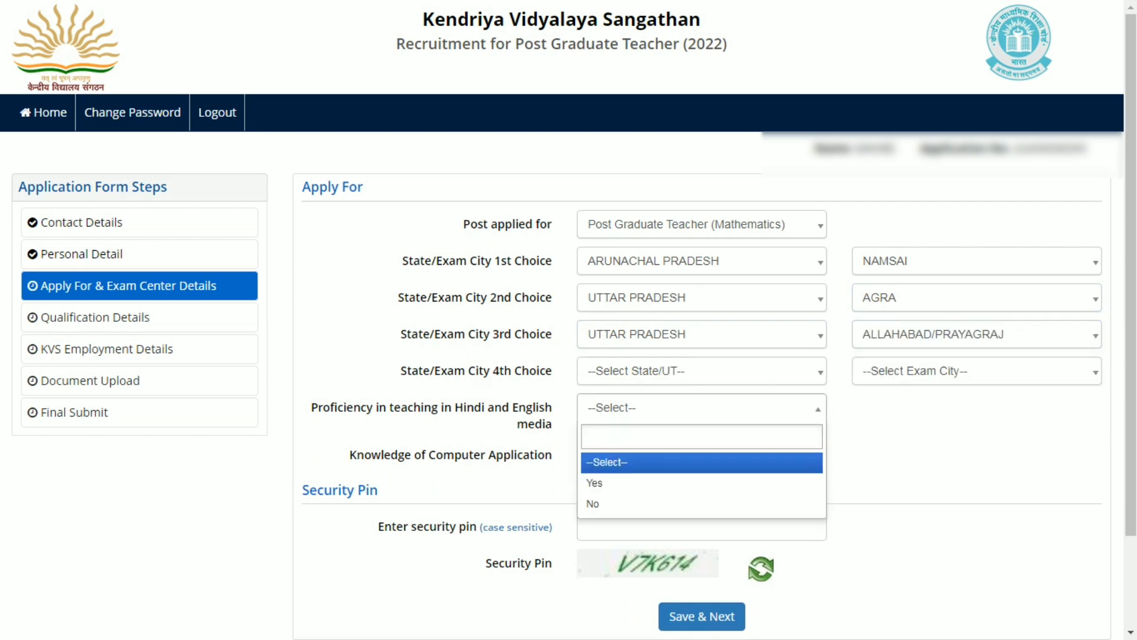
Step: Set the 4th choice exam centre to DELHI (NCT), city NEW DELHI
{"action": "key", "text": "shift+Tab"}
{"action": "key", "text": "Down"}
{"action": "type", "text": "utt"}
{"action": "key", "text": "Escape"}
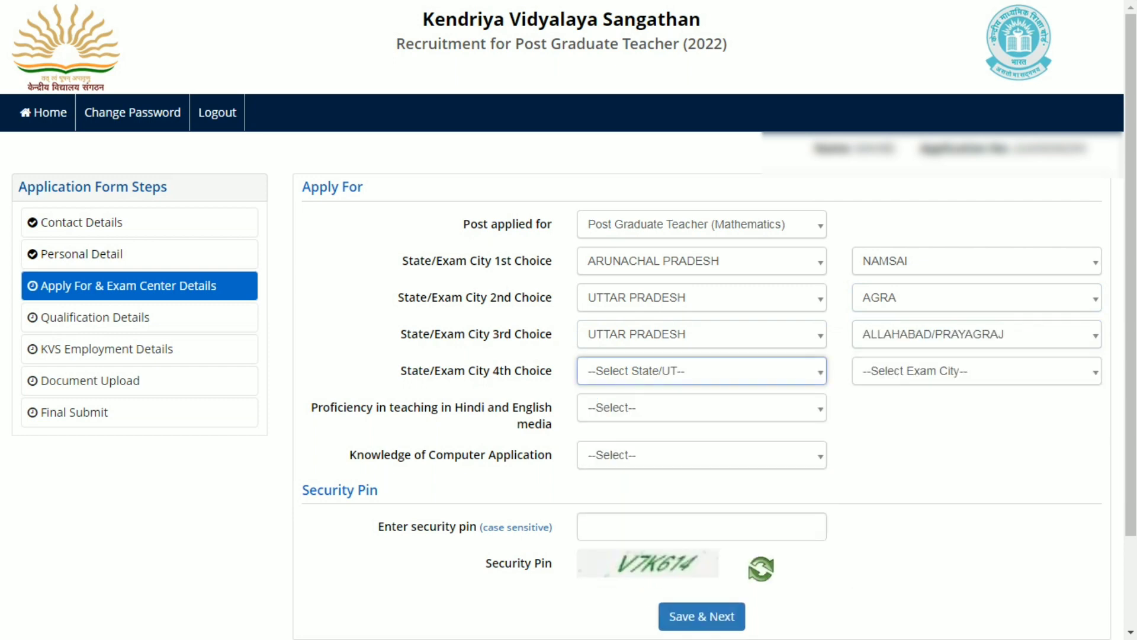
{"action": "key", "text": "Down"}
{"action": "type", "text": "uttde"}
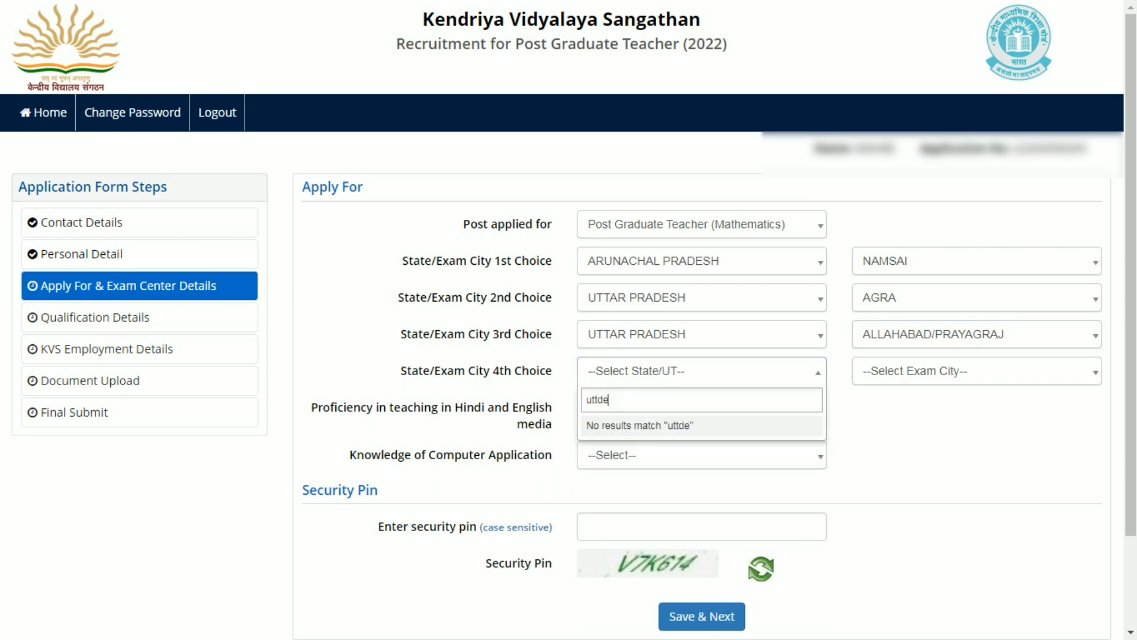
{"action": "key", "text": "BackSpace"}
{"action": "key", "text": "BackSpace"}
{"action": "key", "text": "BackSpace"}
{"action": "key", "text": "BackSpace"}
{"action": "key", "text": "BackSpace"}
{"action": "type", "text": "del"}
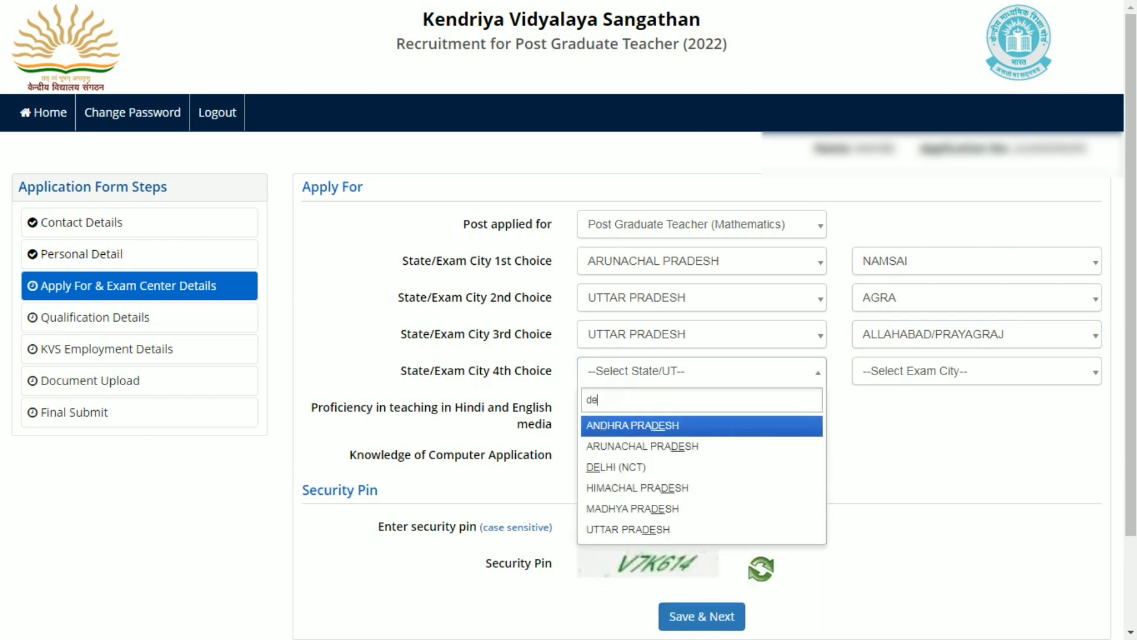
{"action": "key", "text": "Return"}
{"action": "key", "text": "Tab"}
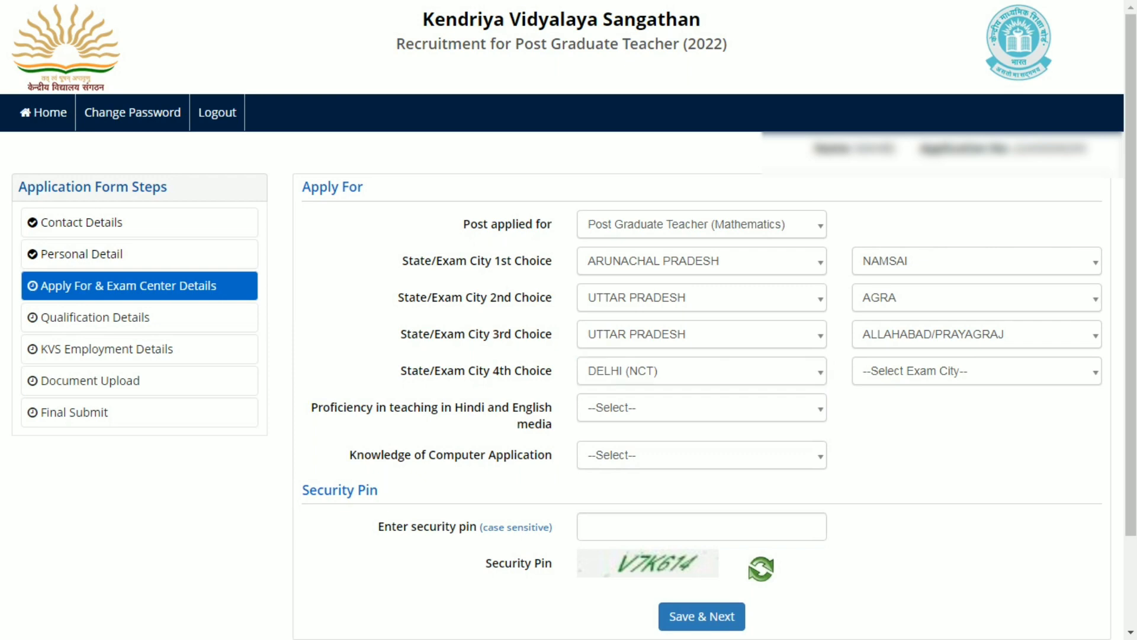
{"action": "key", "text": "Down"}
{"action": "key", "text": "Down"}
{"action": "key", "text": "Return"}
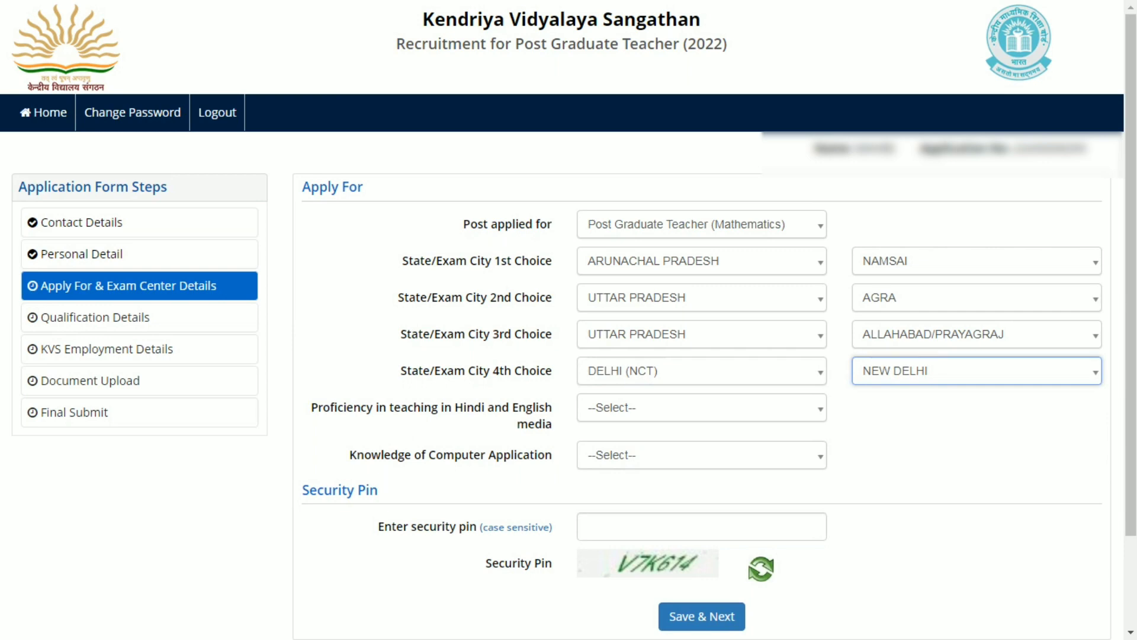
Step: Answer No for Hindi/English teaching proficiency and for computer application knowledge
{"action": "key", "text": "Tab"}
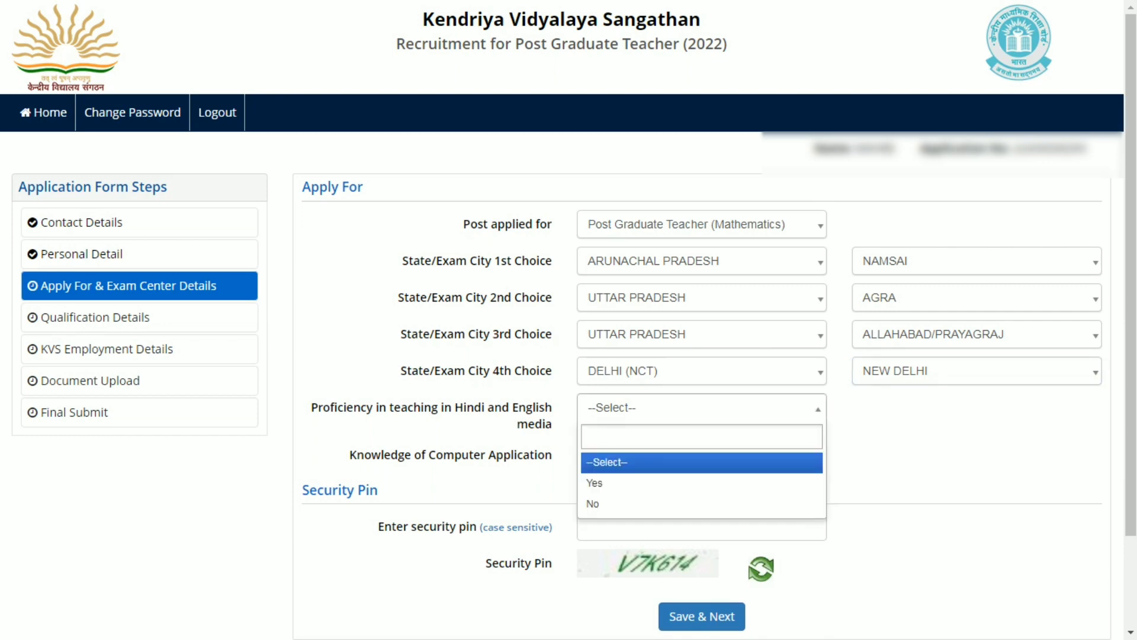
{"action": "key", "text": "Down"}
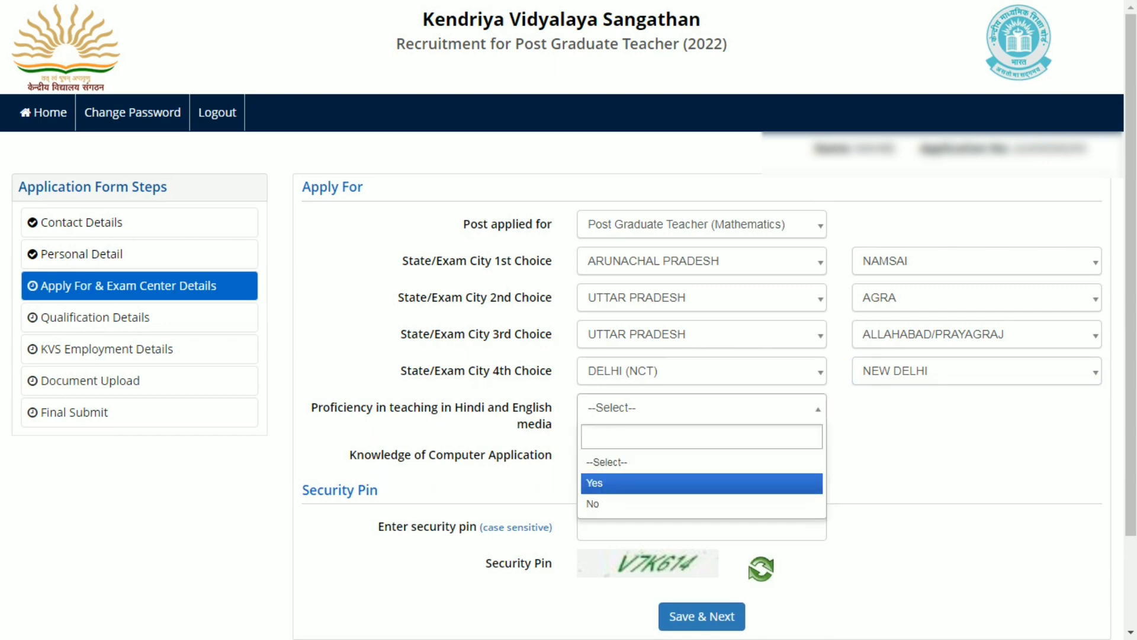
{"action": "key", "text": "Down"}
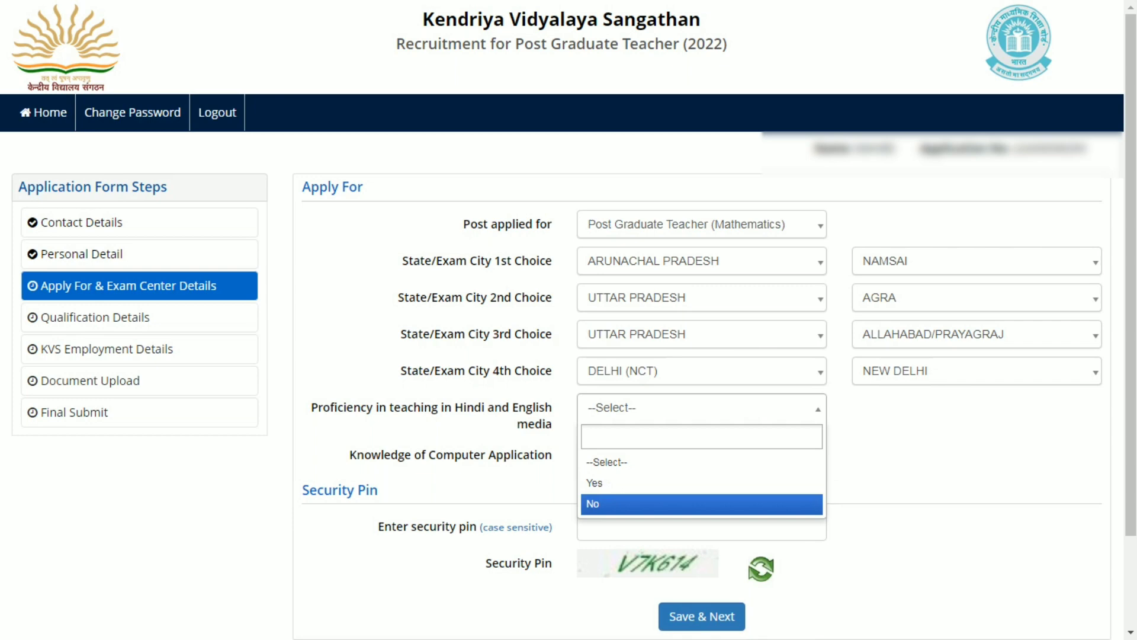
{"action": "key", "text": "Return"}
{"action": "key", "text": "Tab"}
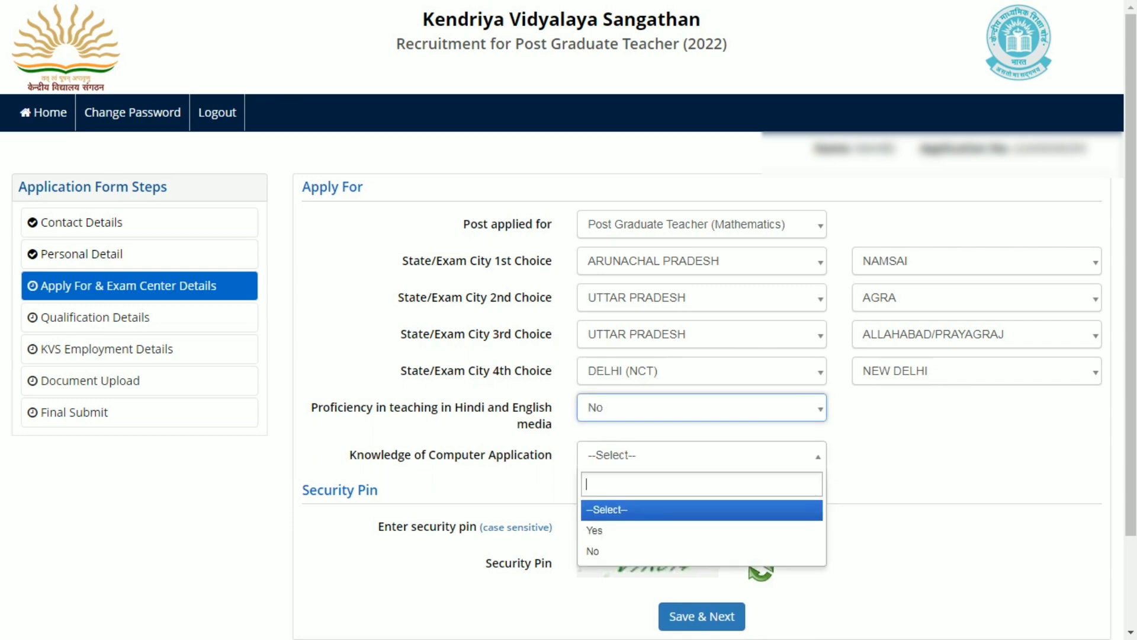
{"action": "key", "text": "Down"}
{"action": "key", "text": "Down"}
{"action": "key", "text": "Return"}
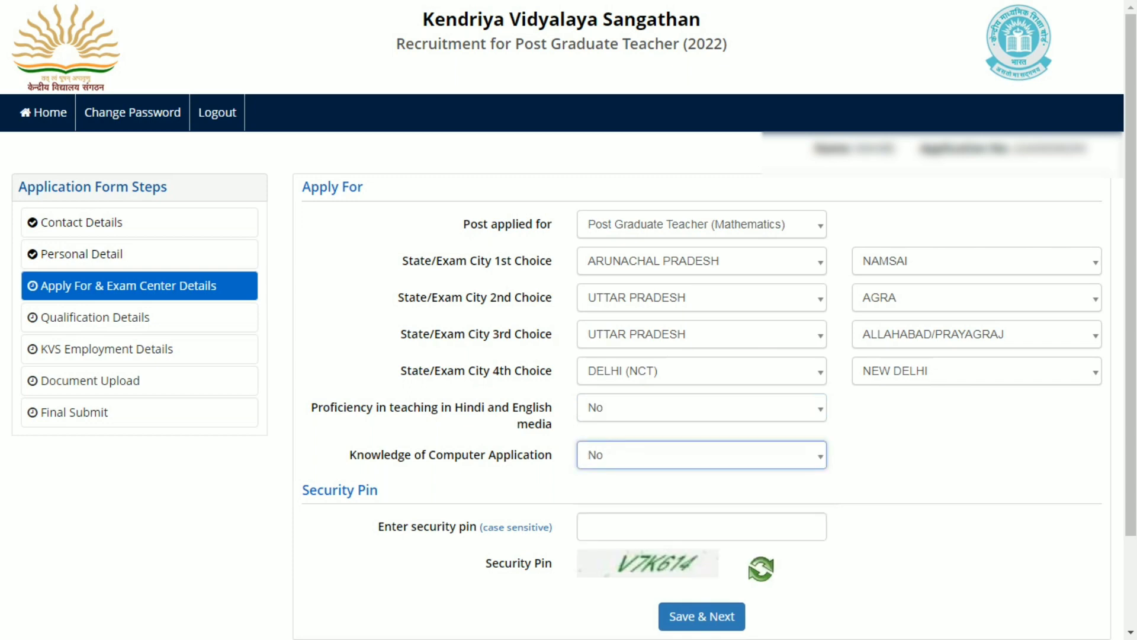
Step: Enter the security pin and submit the Apply For section
{"action": "scroll", "coordinate": [569, 320], "scroll_direction": "down", "scroll_amount": 2}
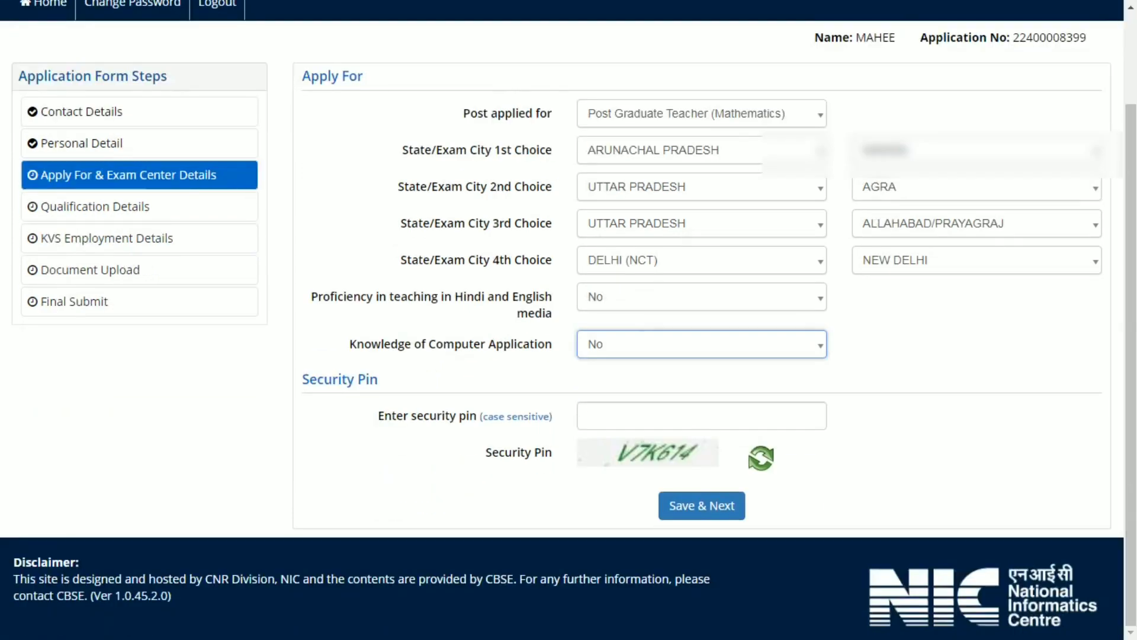
{"action": "left_click", "coordinate": [593, 526]}
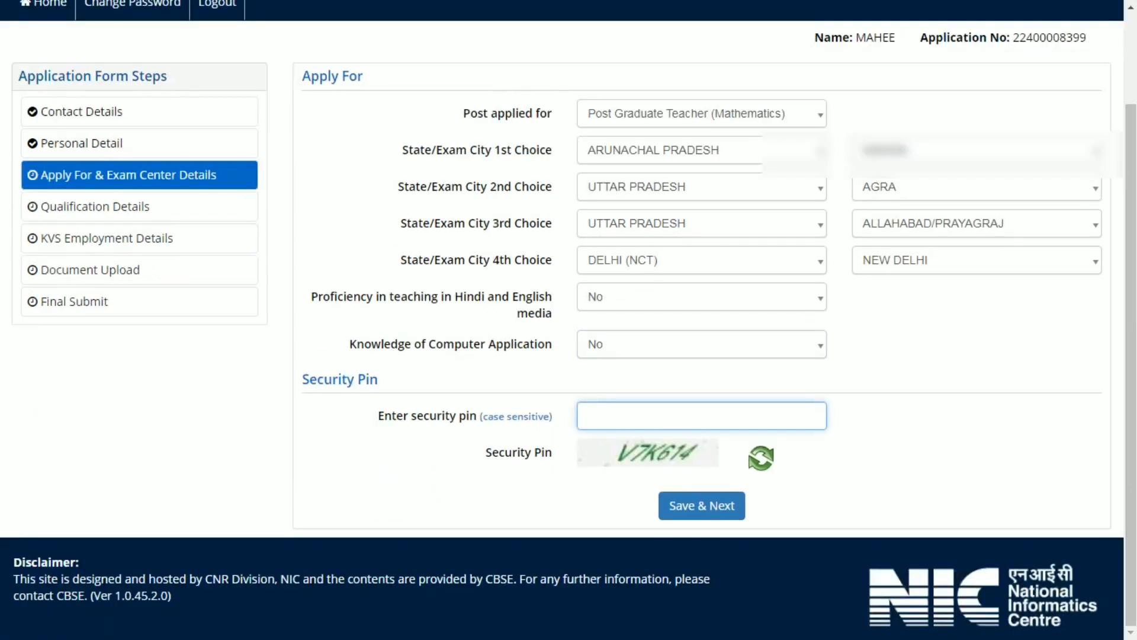
{"action": "type", "text": "V7K614"}
{"action": "key", "text": "Tab"}
{"action": "key", "text": "Return"}
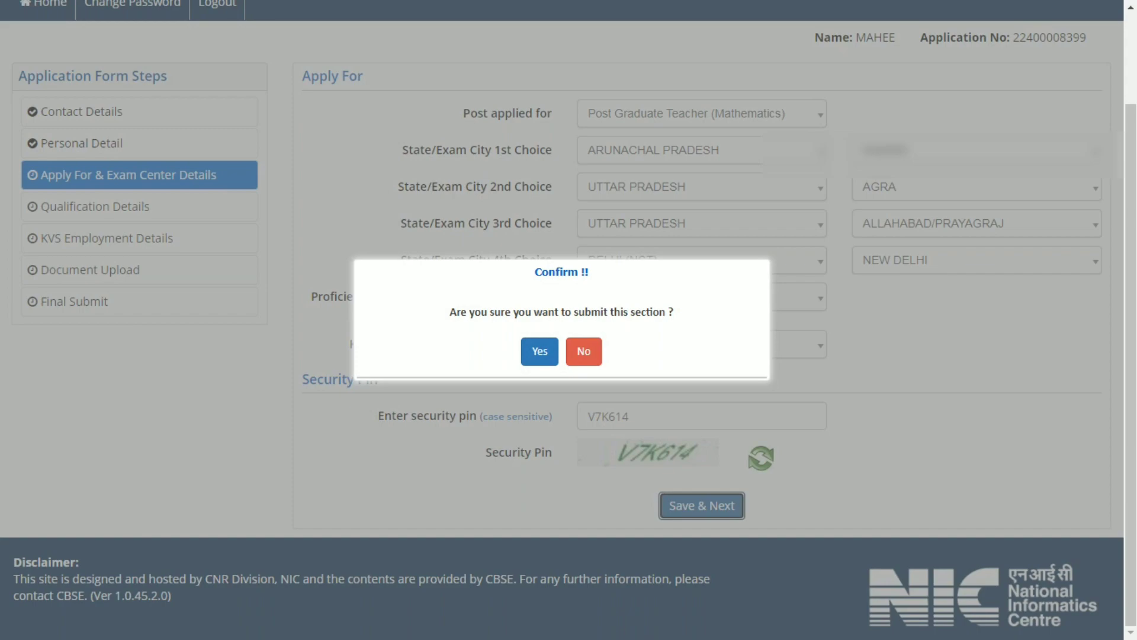
Step: Confirm, dismiss the not-eligible notice, switch teaching proficiency to Yes, and save the section again
{"action": "left_click", "coordinate": [540, 351]}
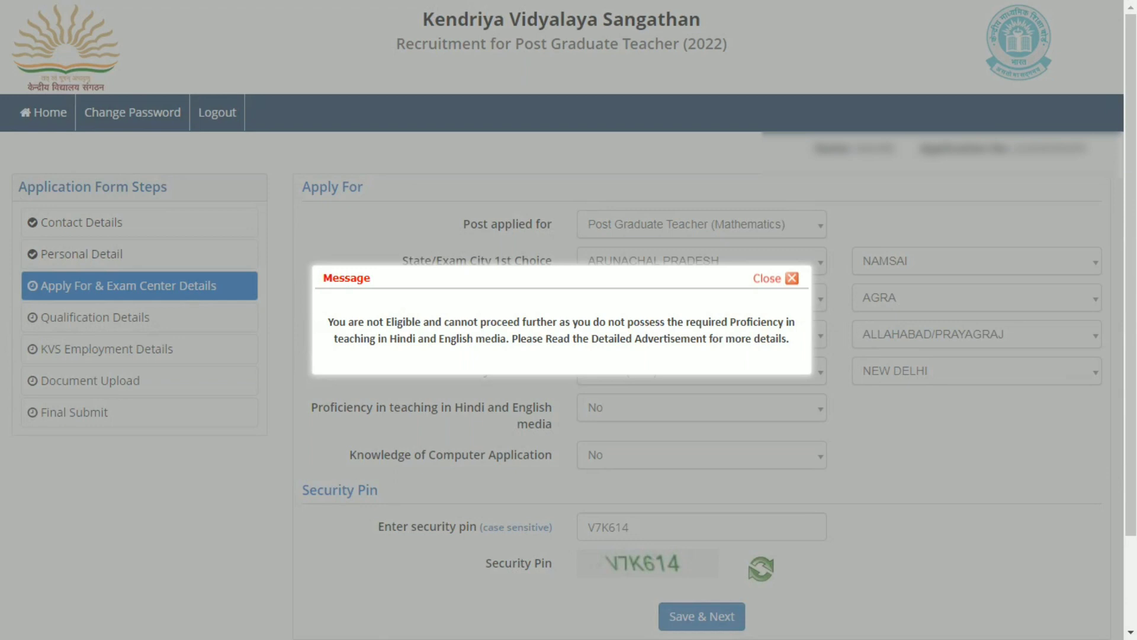
{"action": "left_click", "coordinate": [792, 278]}
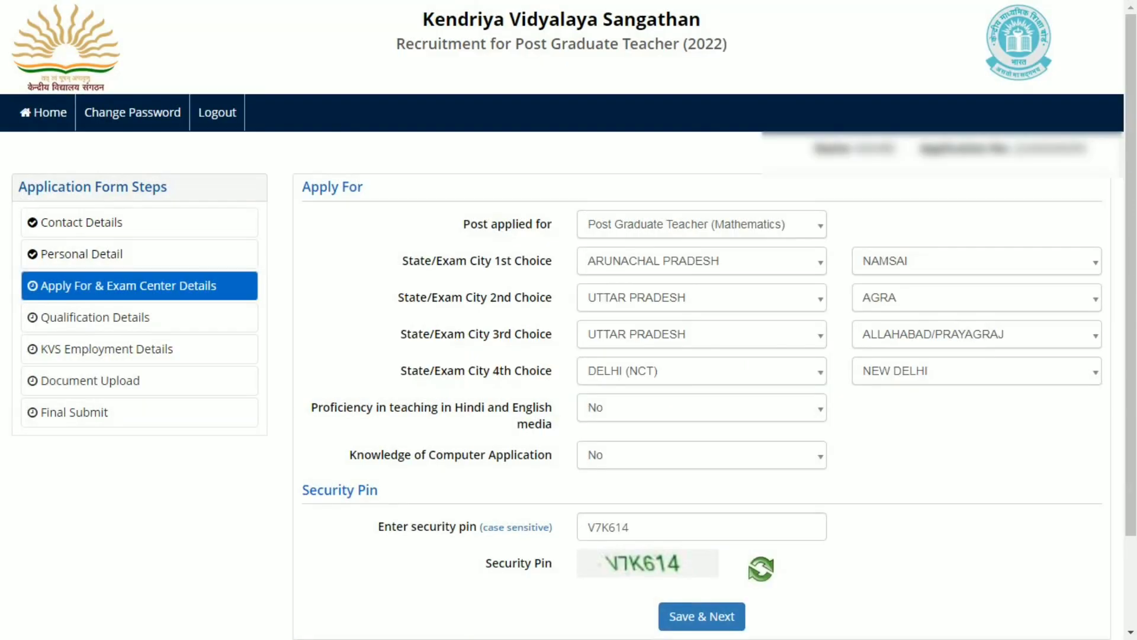
{"action": "left_click", "coordinate": [702, 408]}
{"action": "left_click", "coordinate": [702, 484]}
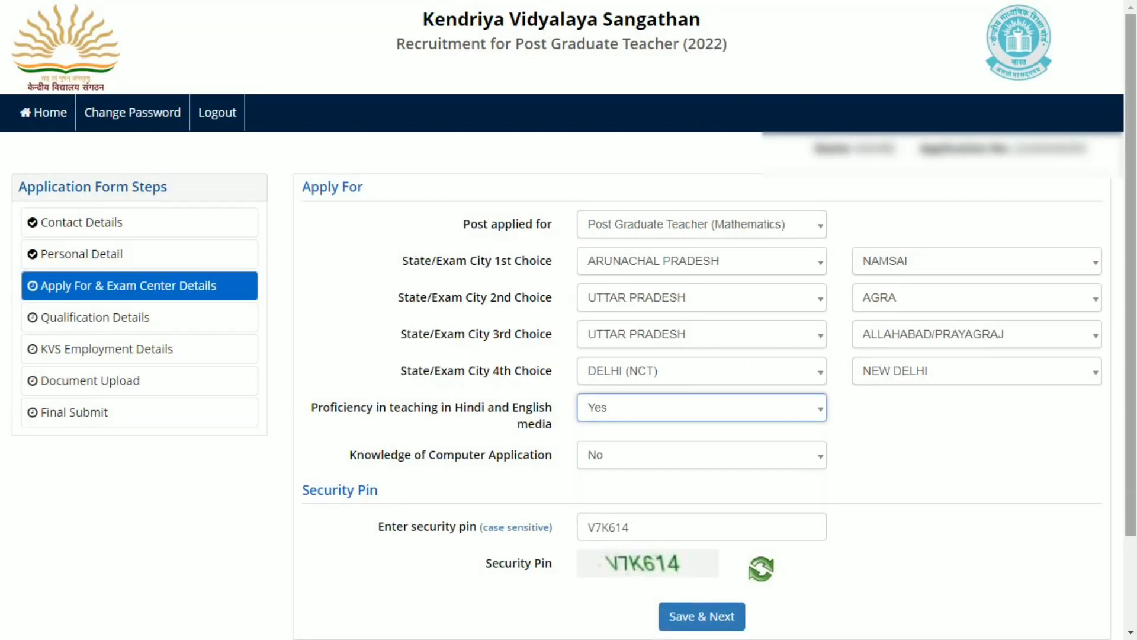
{"action": "scroll", "coordinate": [568, 320], "scroll_direction": "down", "scroll_amount": 2}
{"action": "left_click", "coordinate": [702, 505]}
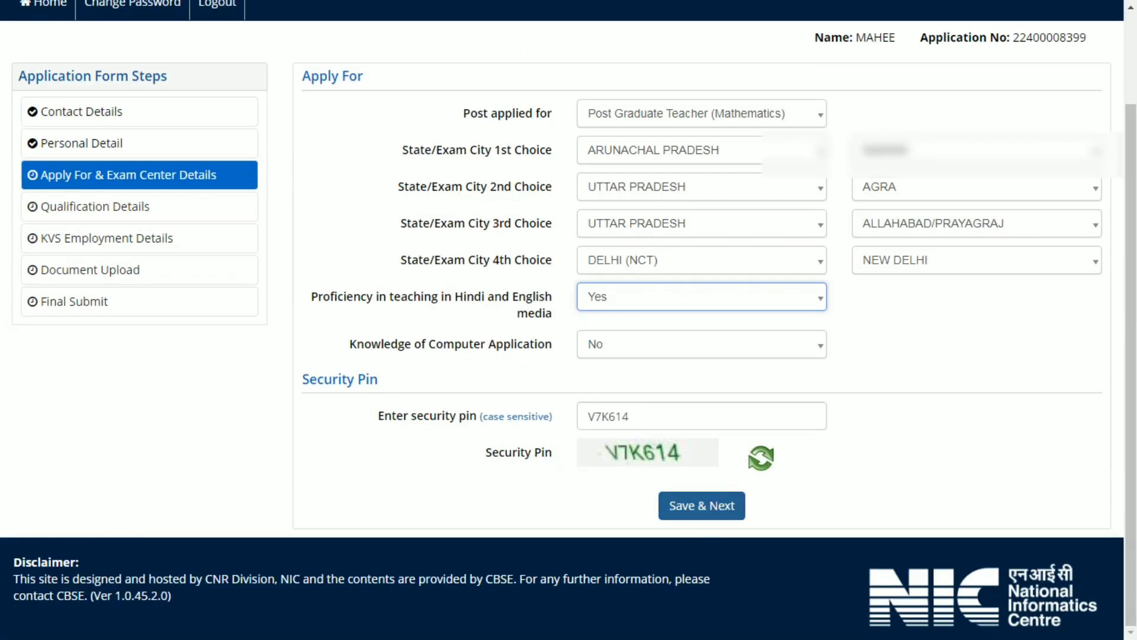
{"action": "left_click", "coordinate": [539, 351]}
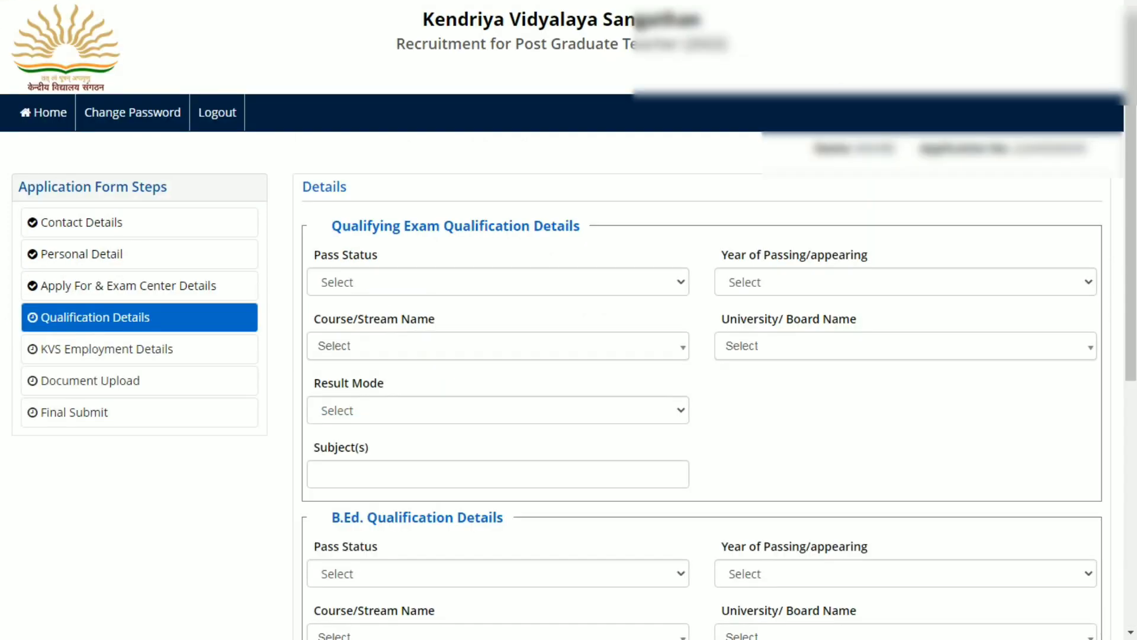
Step: Mark the qualifying exam as Passed in 2020 with the Master's Degree course
{"action": "left_click", "coordinate": [497, 282]}
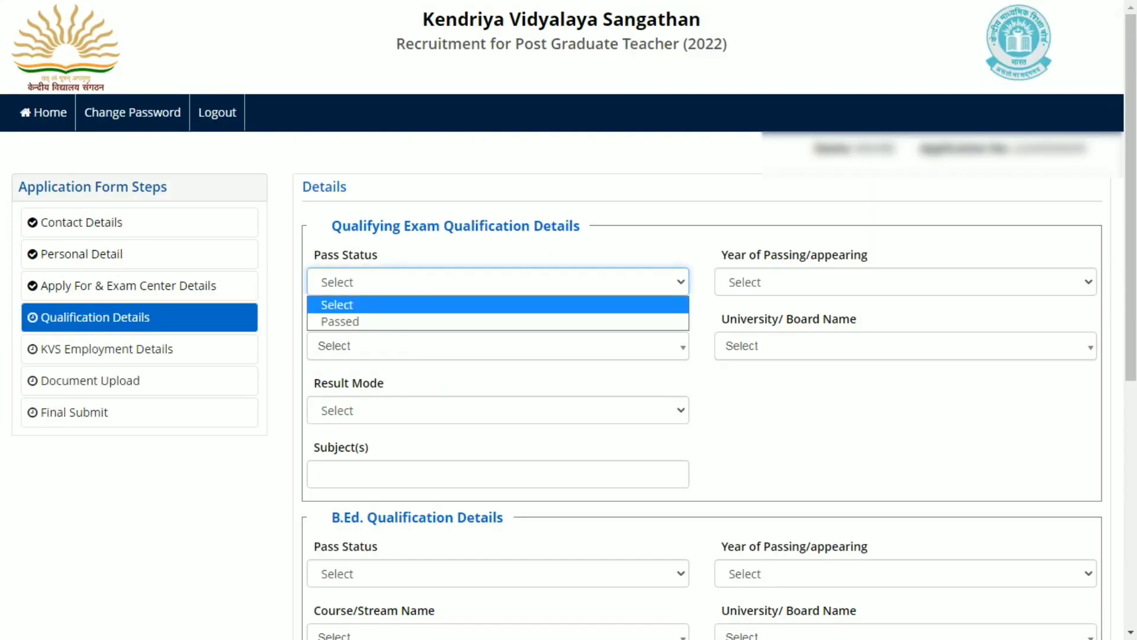
{"action": "key", "text": "Return"}
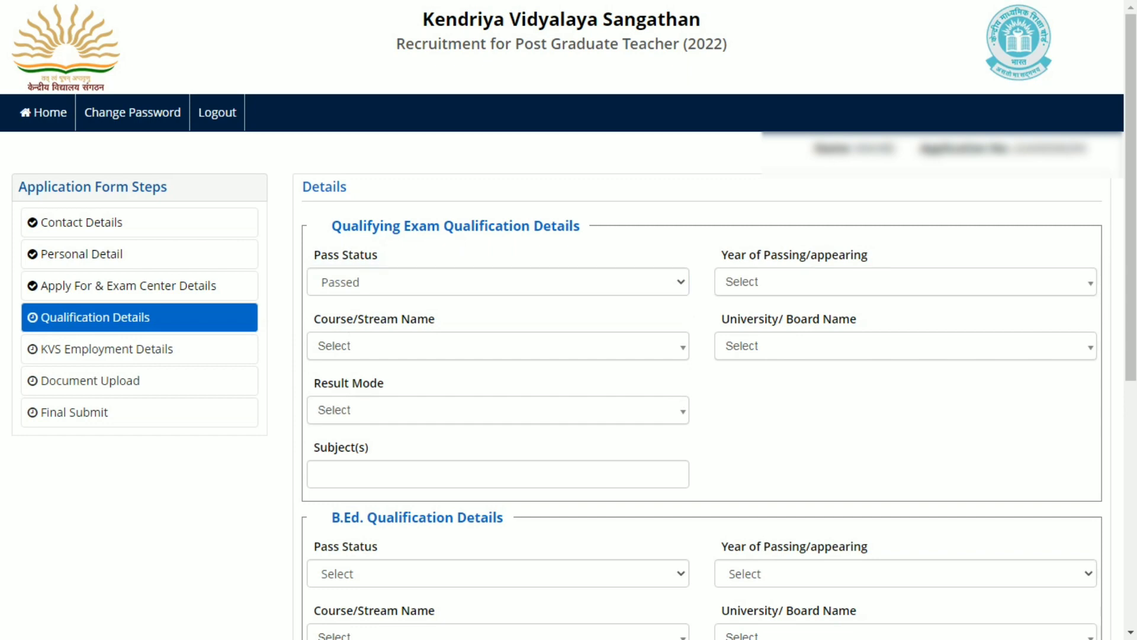
{"action": "scroll", "coordinate": [569, 320], "scroll_direction": "down", "scroll_amount": 1}
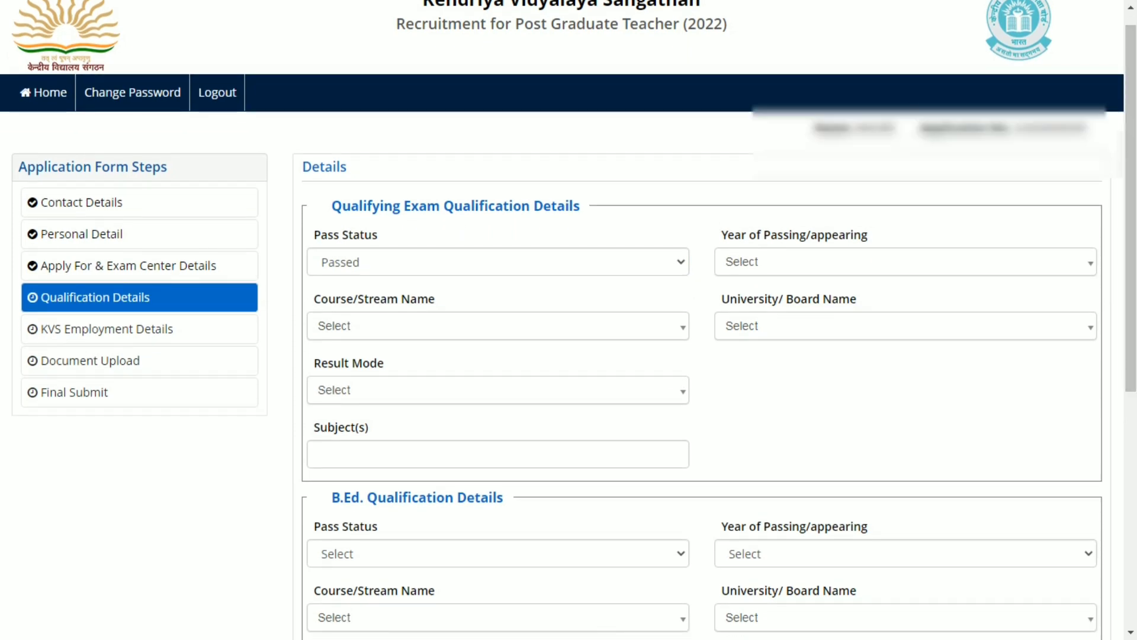
{"action": "left_click", "coordinate": [497, 326]}
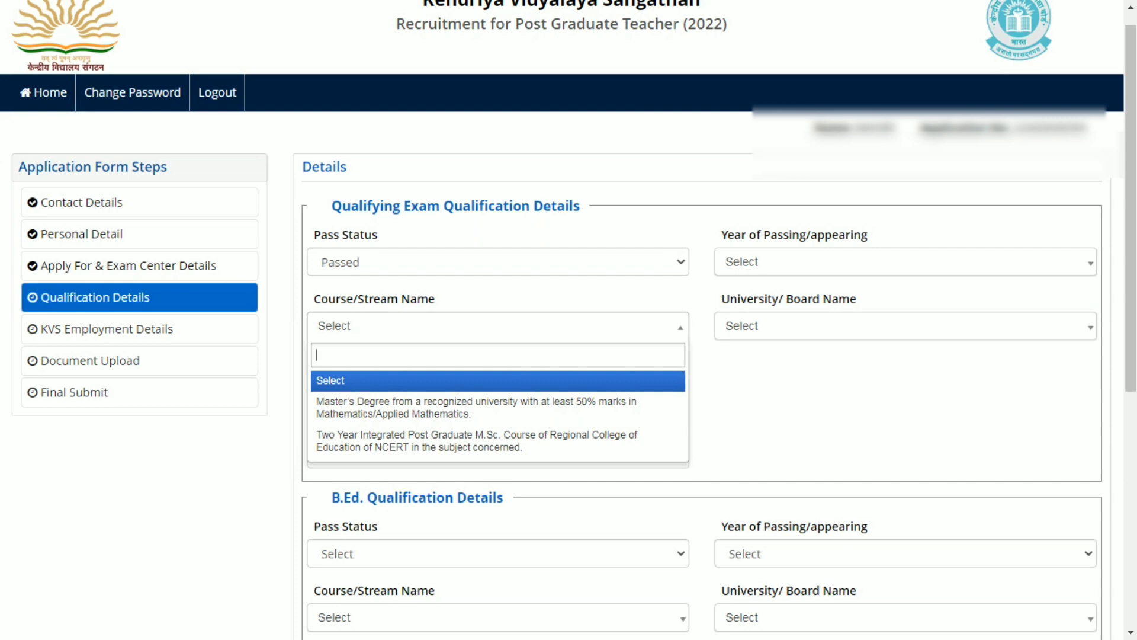
{"action": "left_click", "coordinate": [905, 262]}
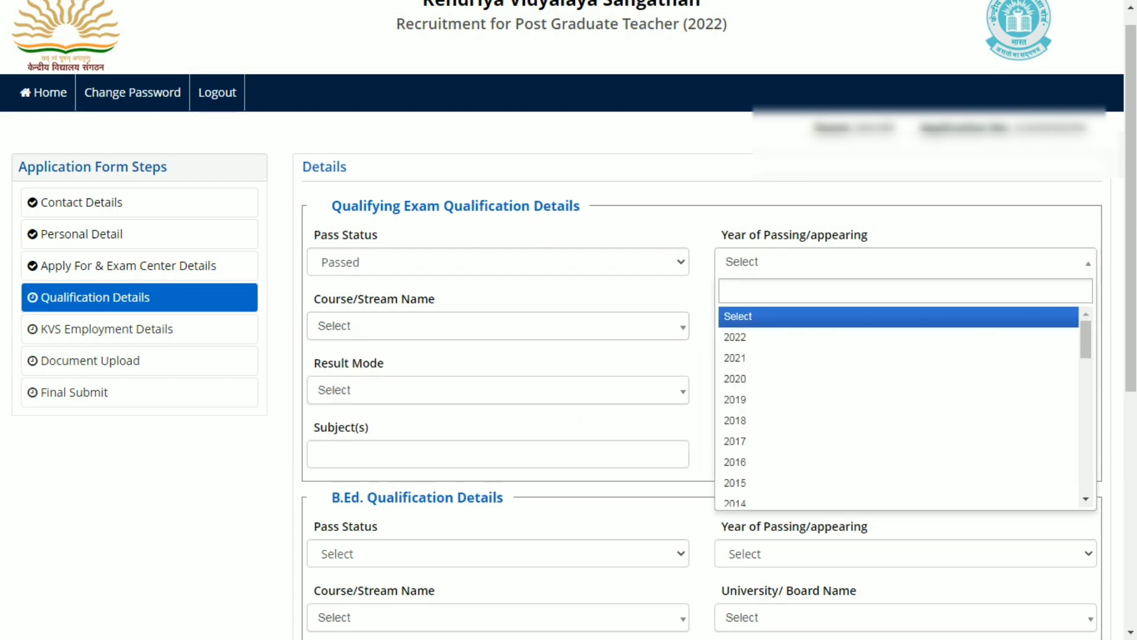
{"action": "type", "text": "2020"}
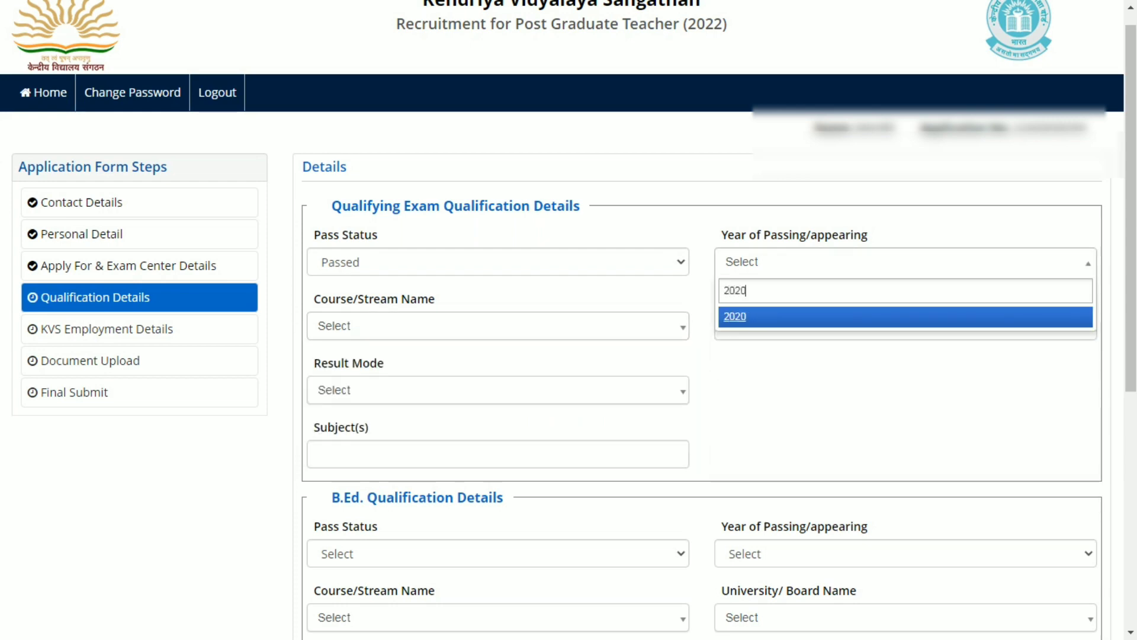
{"action": "key", "text": "Return"}
{"action": "left_click", "coordinate": [497, 326]}
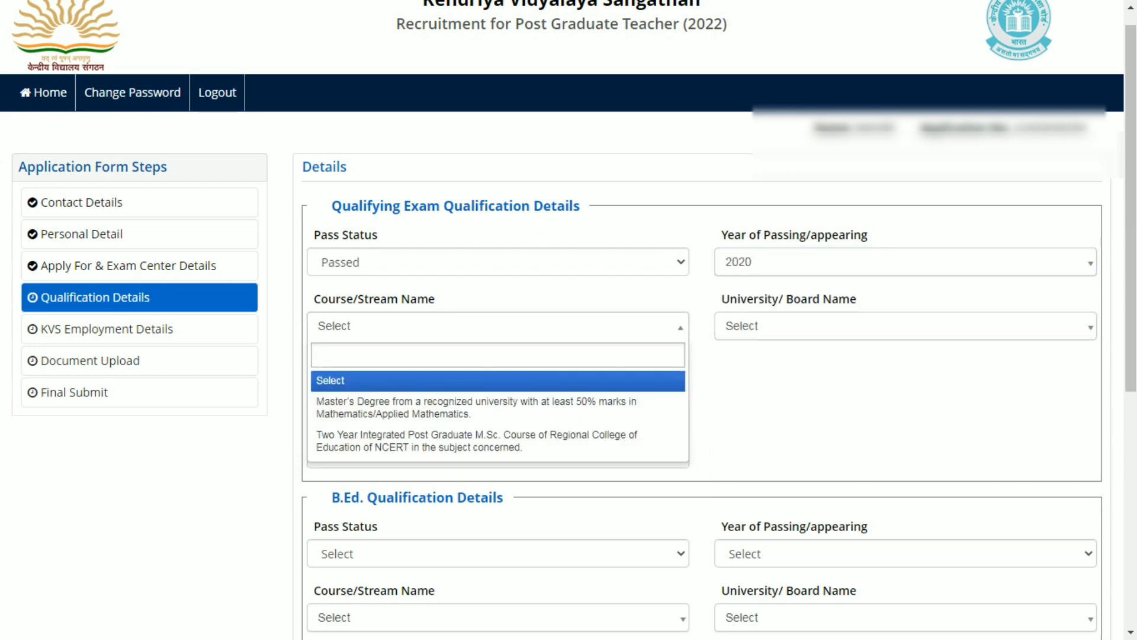
{"action": "key", "text": "Down"}
{"action": "key", "text": "Return"}
Step: Choose Any Recognised Board, enter UPP as the other board, and select Percentage result mode
{"action": "key", "text": "Tab"}
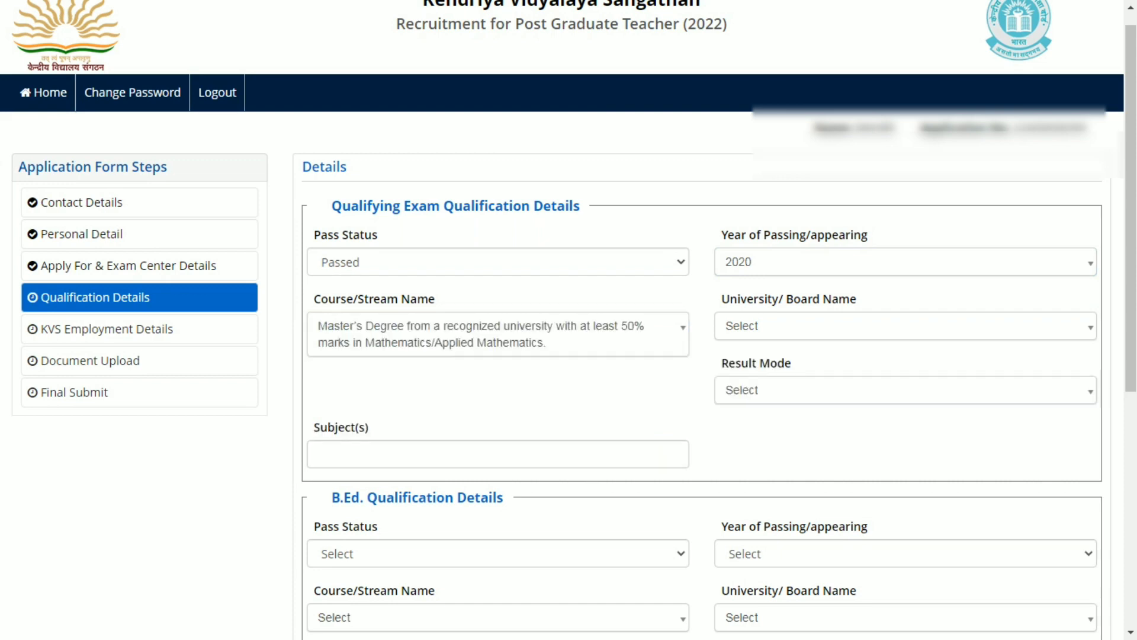
{"action": "key", "text": "Down"}
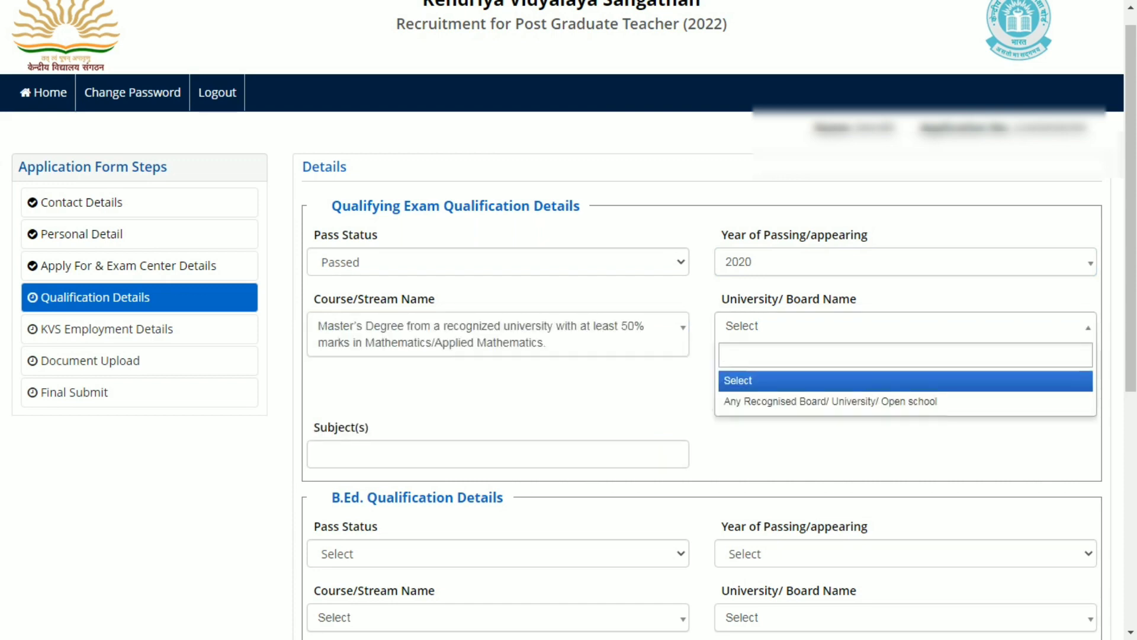
{"action": "key", "text": "Down"}
{"action": "key", "text": "Return"}
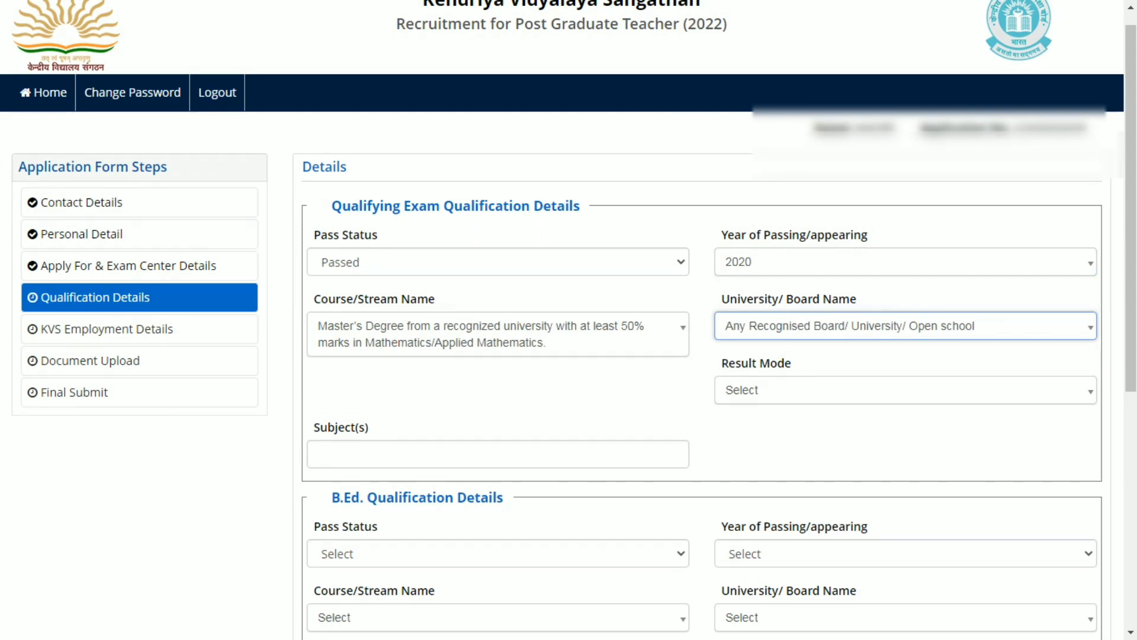
{"action": "key", "text": "Tab"}
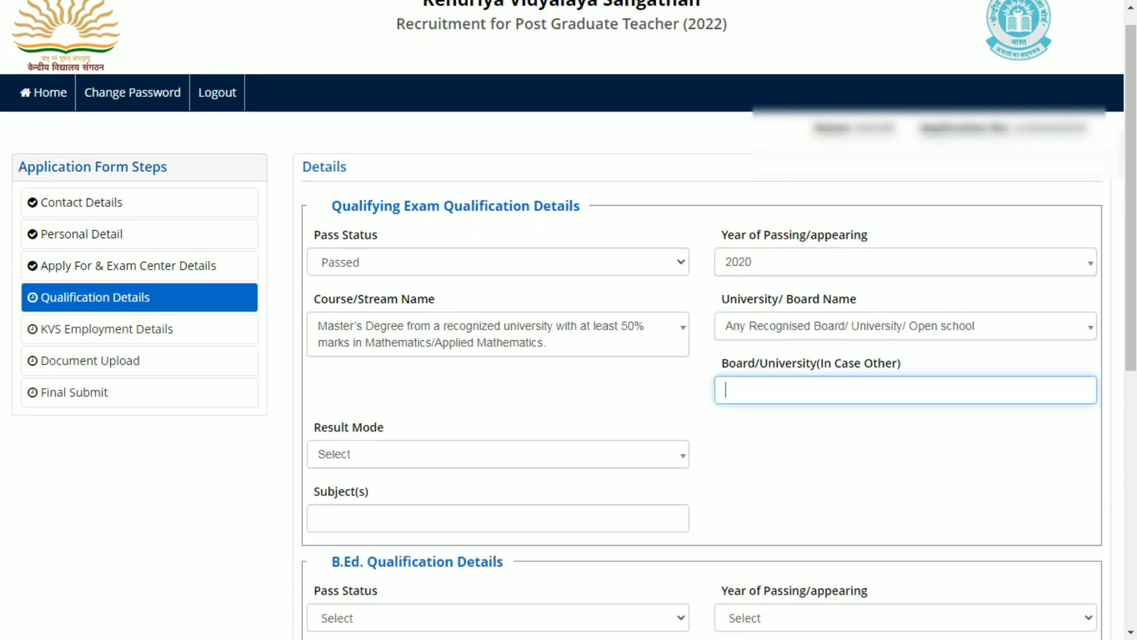
{"action": "key", "text": "shift+Tab"}
{"action": "key", "text": "Down"}
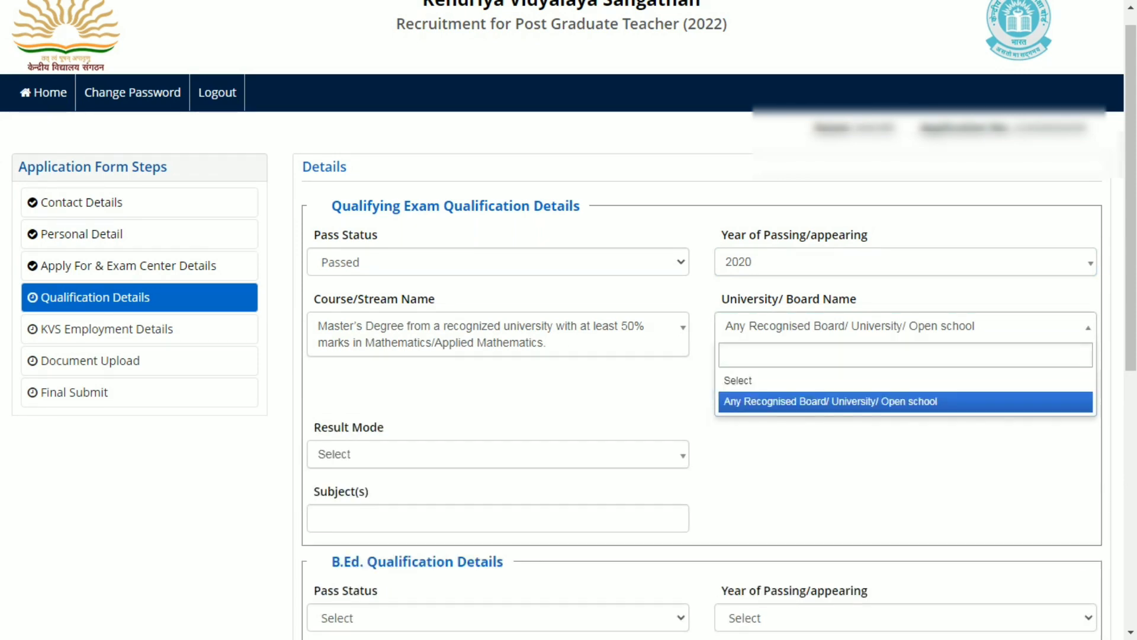
{"action": "key", "text": "Return"}
{"action": "key", "text": "Tab"}
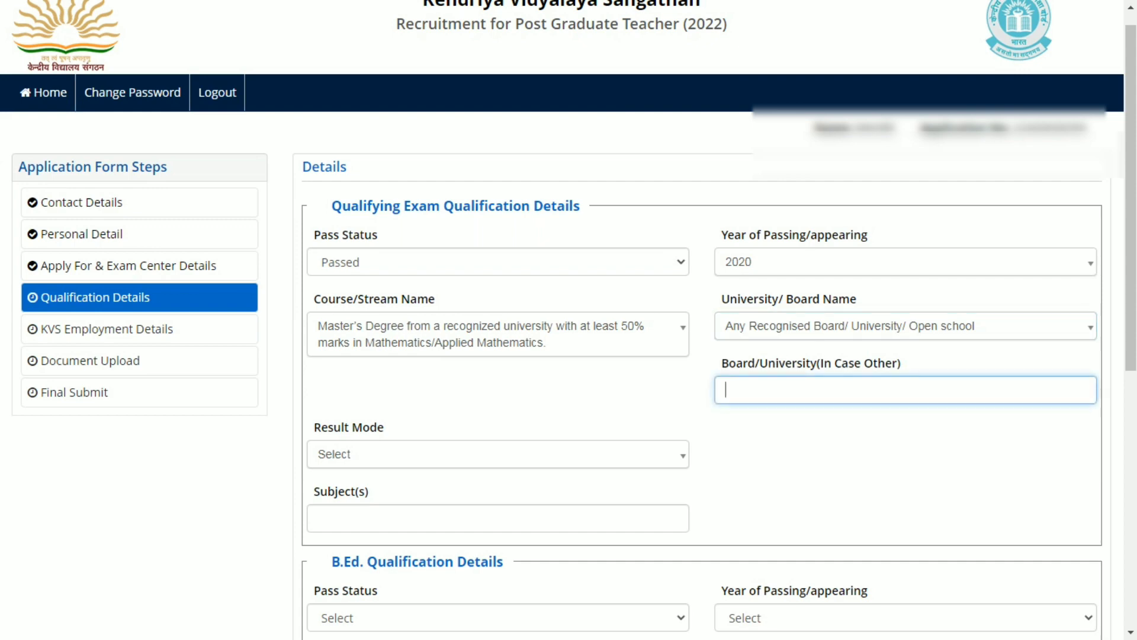
{"action": "type", "text": "UPP"}
{"action": "key", "text": "Tab"}
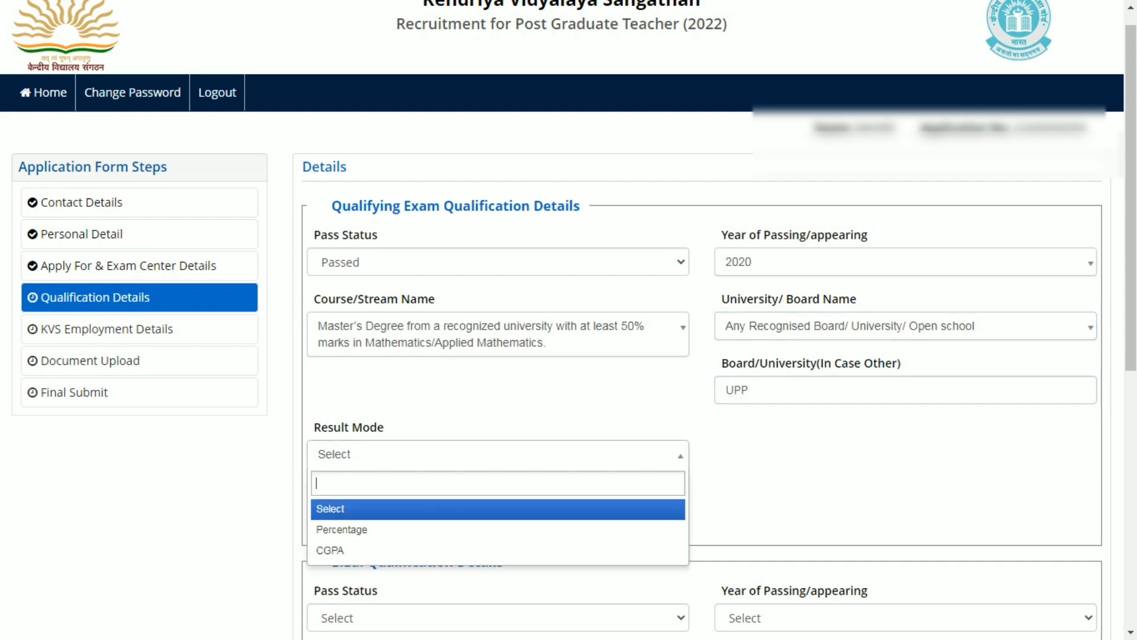
{"action": "key", "text": "Down"}
{"action": "key", "text": "Return"}
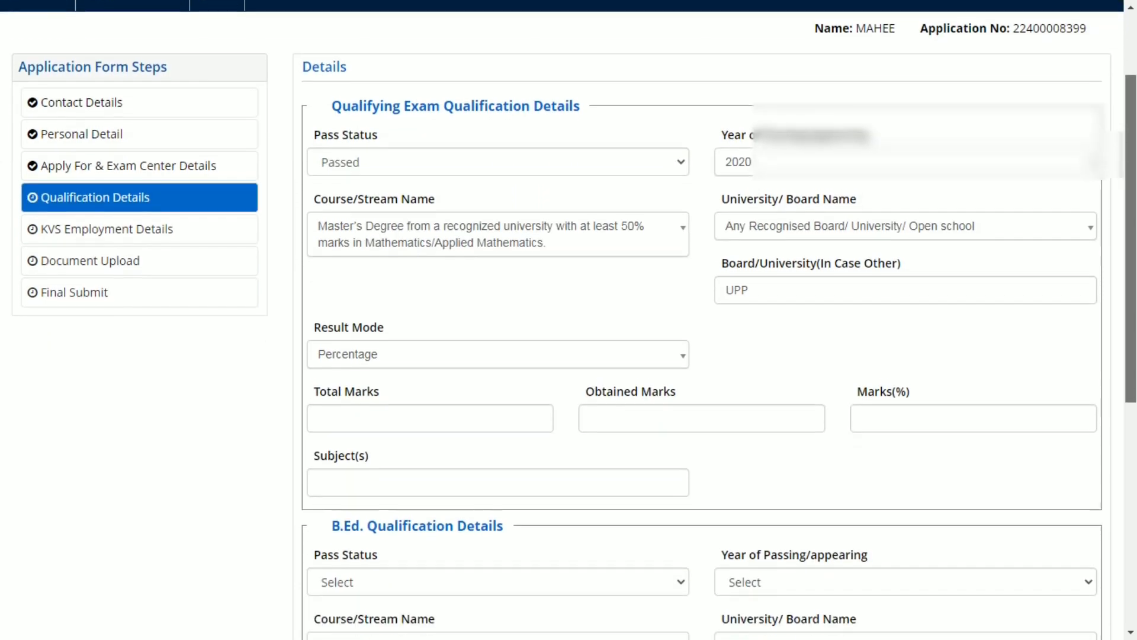
{"action": "scroll", "coordinate": [569, 320], "scroll_direction": "down", "scroll_amount": 2}
{"action": "scroll", "coordinate": [569, 320], "scroll_direction": "down", "scroll_amount": 1}
{"action": "left_click", "coordinate": [320, 346]}
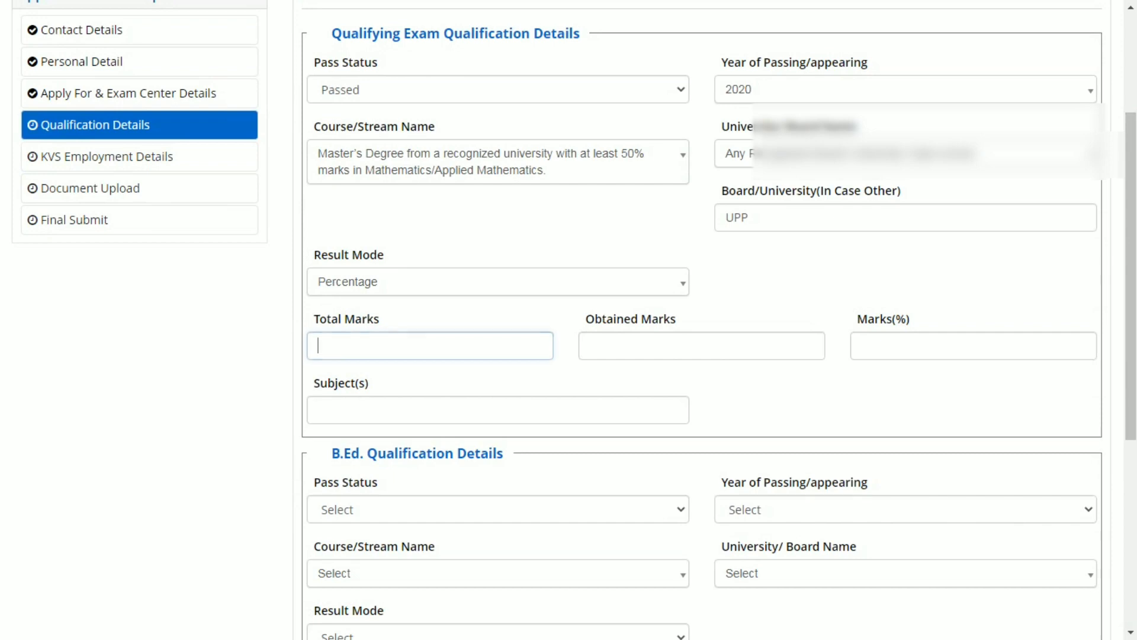
{"action": "left_click", "coordinate": [592, 345]}
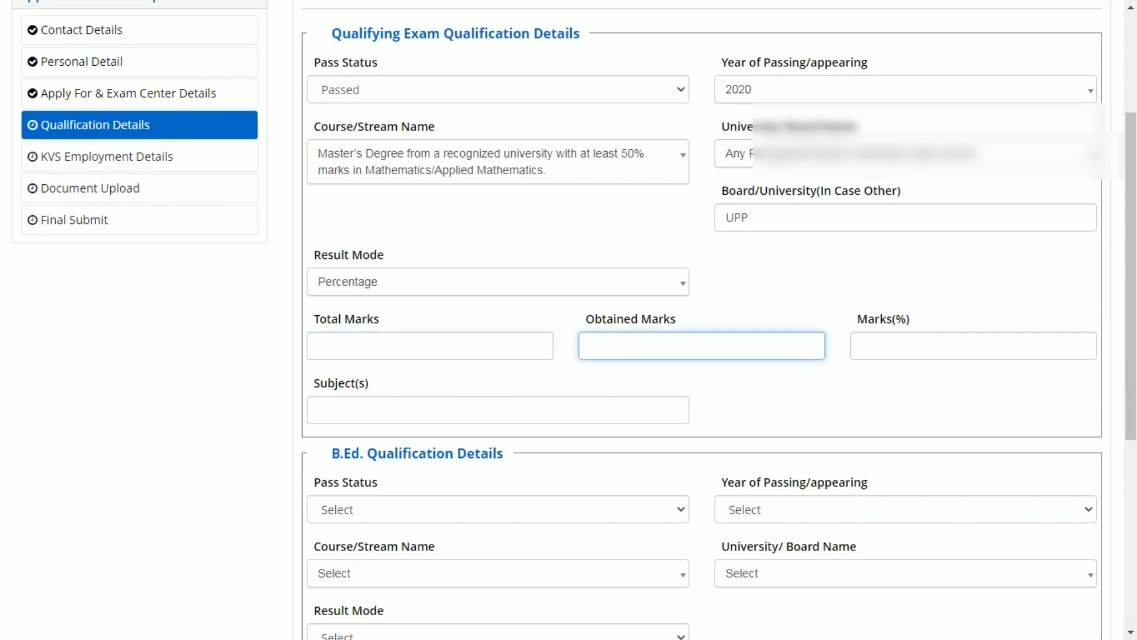
{"action": "scroll", "coordinate": [569, 319], "scroll_direction": "down", "scroll_amount": 1}
{"action": "scroll", "coordinate": [569, 319], "scroll_direction": "down", "scroll_amount": 1}
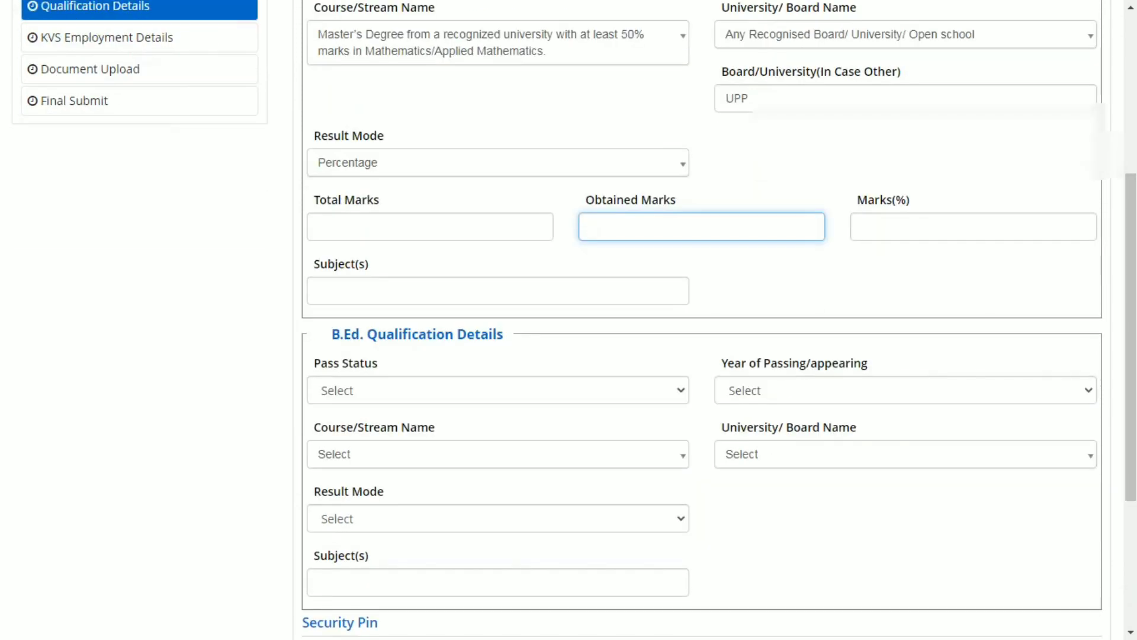
{"action": "left_click", "coordinate": [320, 290]}
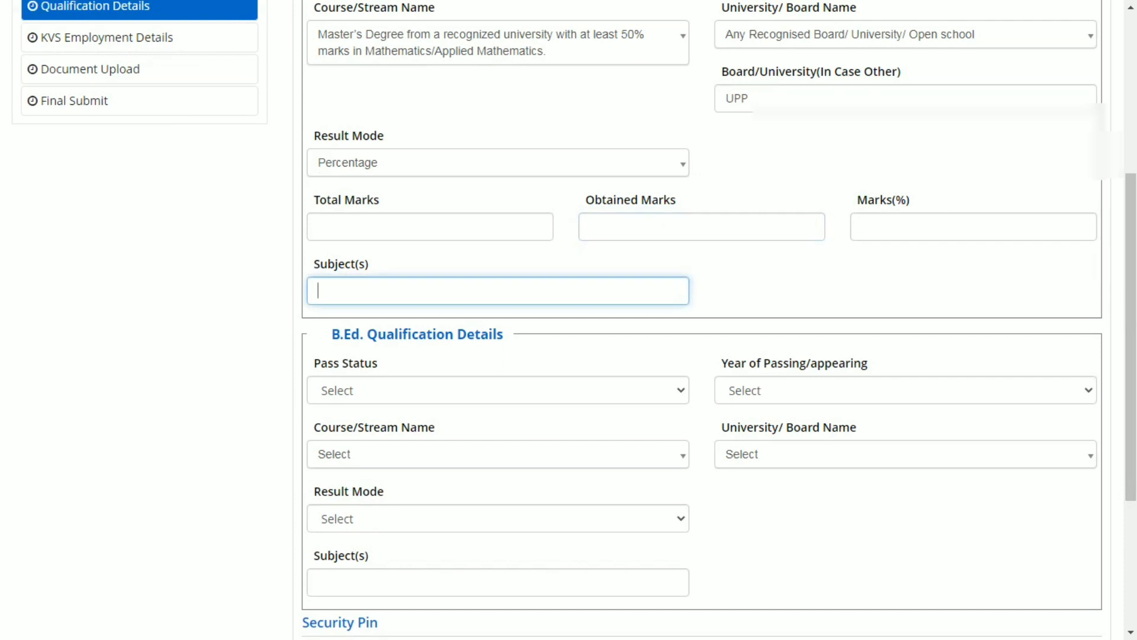
{"action": "scroll", "coordinate": [702, 320], "scroll_direction": "down", "scroll_amount": 2}
{"action": "scroll", "coordinate": [702, 320], "scroll_direction": "down", "scroll_amount": 1}
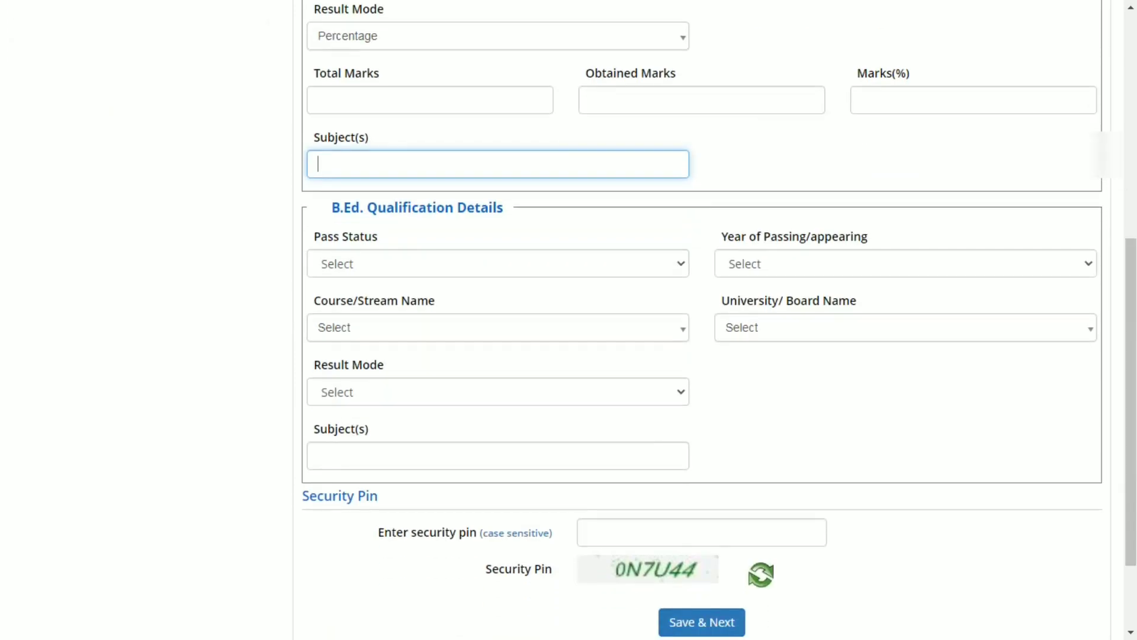
Step: Set the B.Ed. status to Passed, pick the passing year, and choose B.Ed or equivalent degree
{"action": "left_click", "coordinate": [498, 263]}
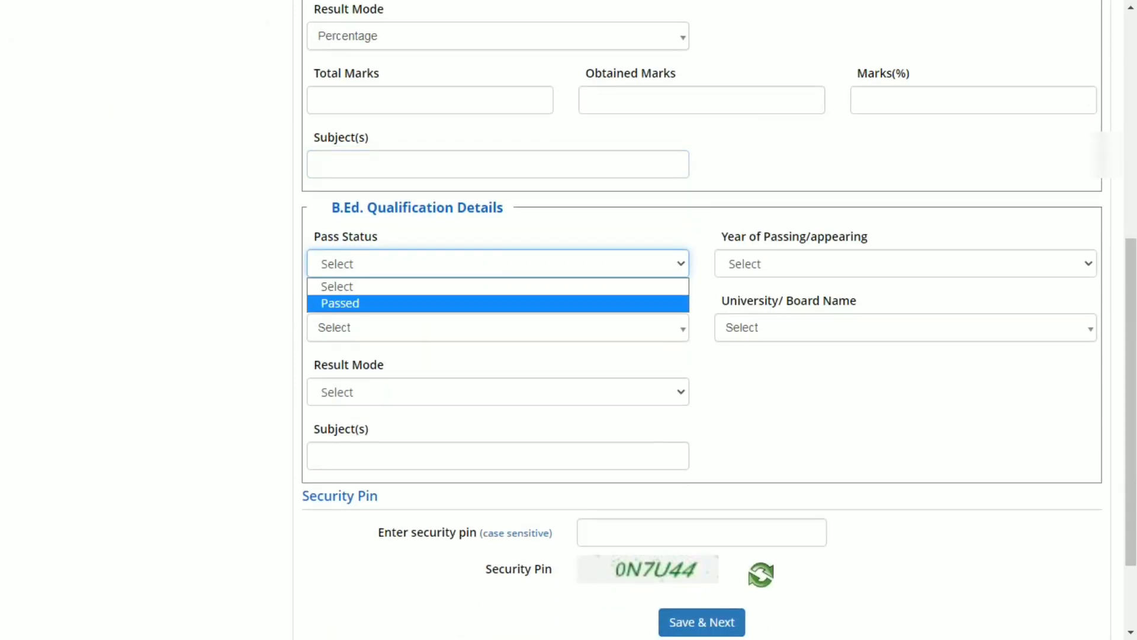
{"action": "key", "text": "Return"}
{"action": "left_click", "coordinate": [905, 264]}
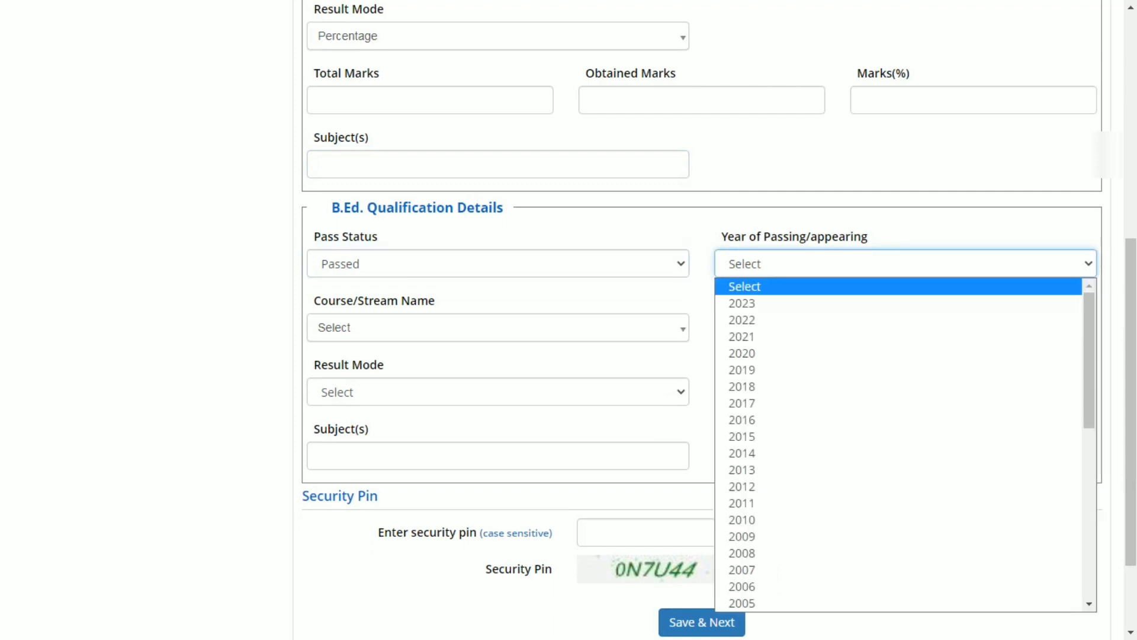
{"action": "key", "text": "Down"}
{"action": "key", "text": "Down"}
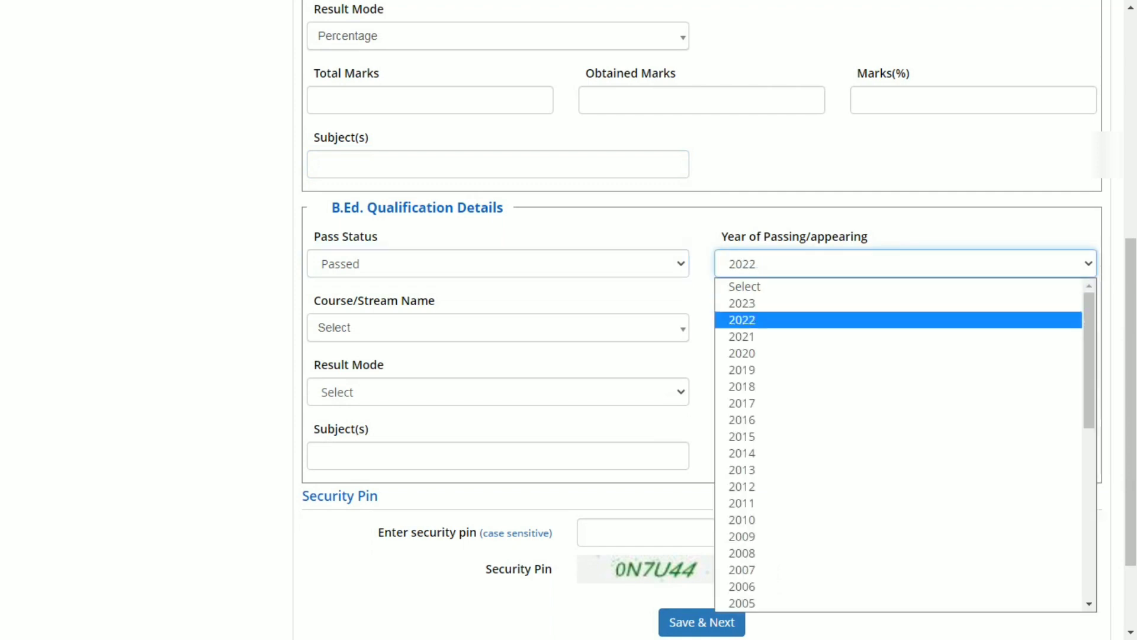
{"action": "key", "text": "Return"}
{"action": "key", "text": "Tab"}
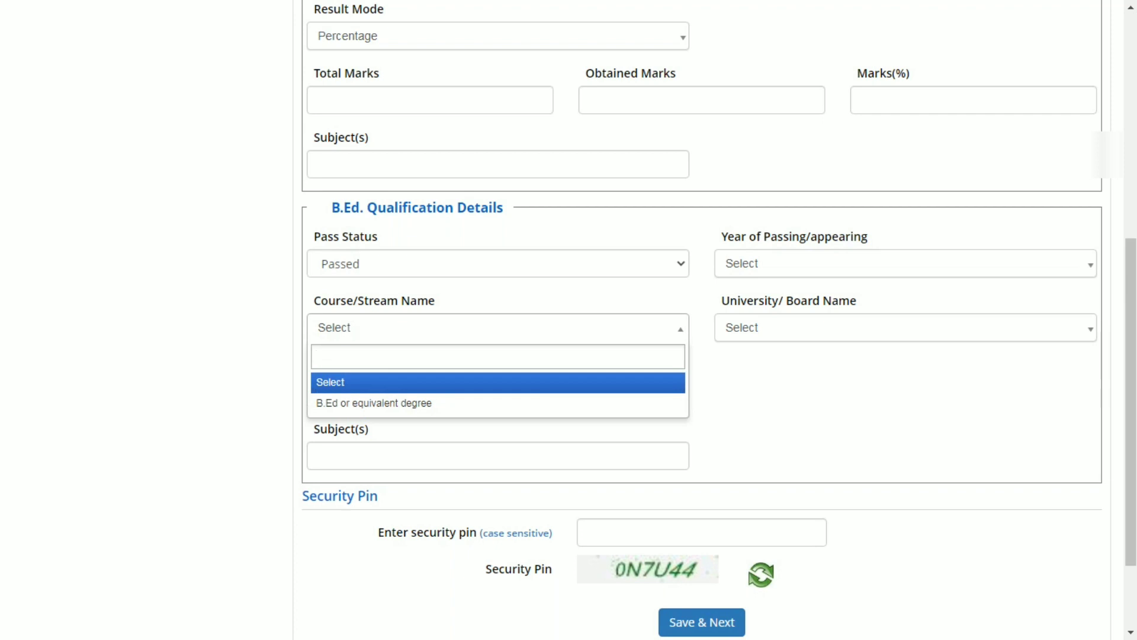
{"action": "key", "text": "Down"}
{"action": "key", "text": "Return"}
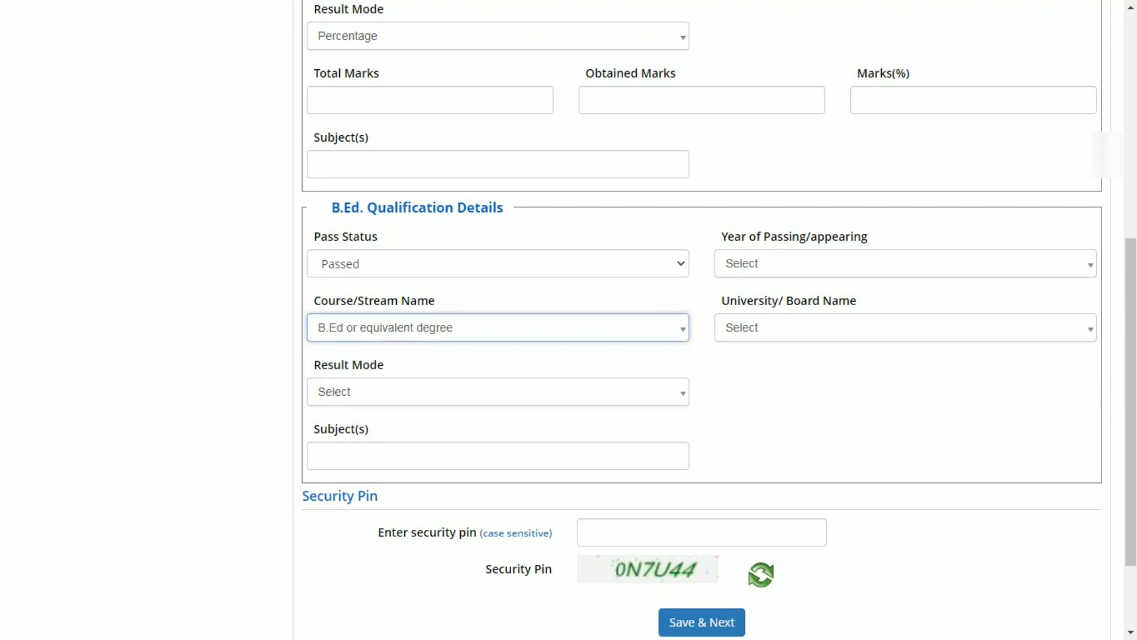
Step: Choose any recognized board, enter UPPP as the other board, and set Percentage result mode
{"action": "key", "text": "Tab"}
{"action": "key", "text": "Escape"}
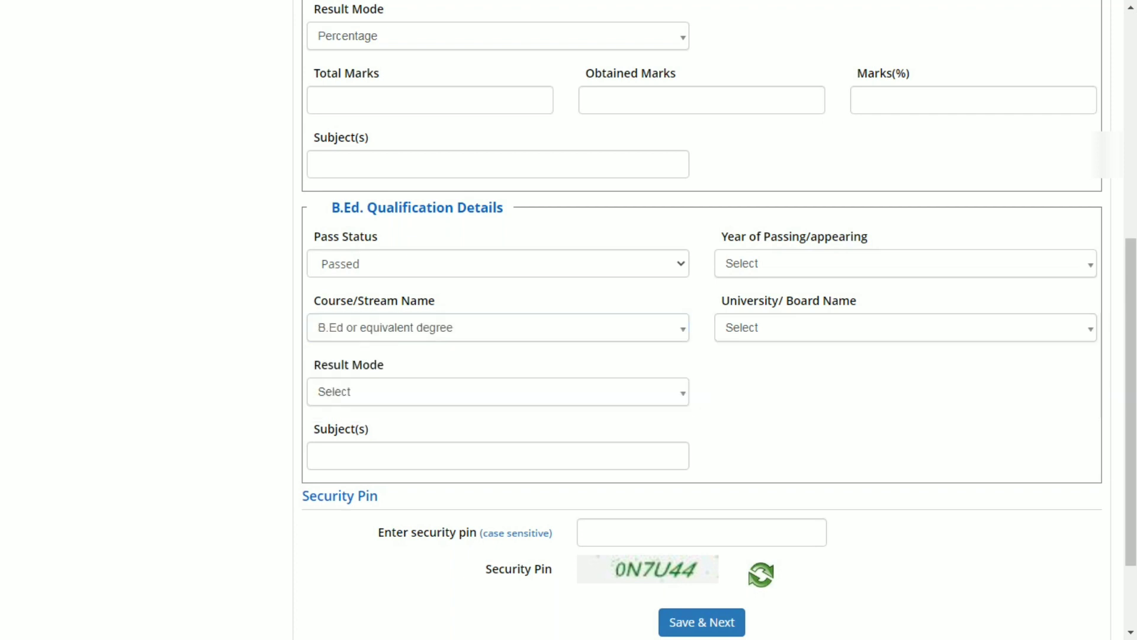
{"action": "key", "text": "Down"}
{"action": "key", "text": "Down"}
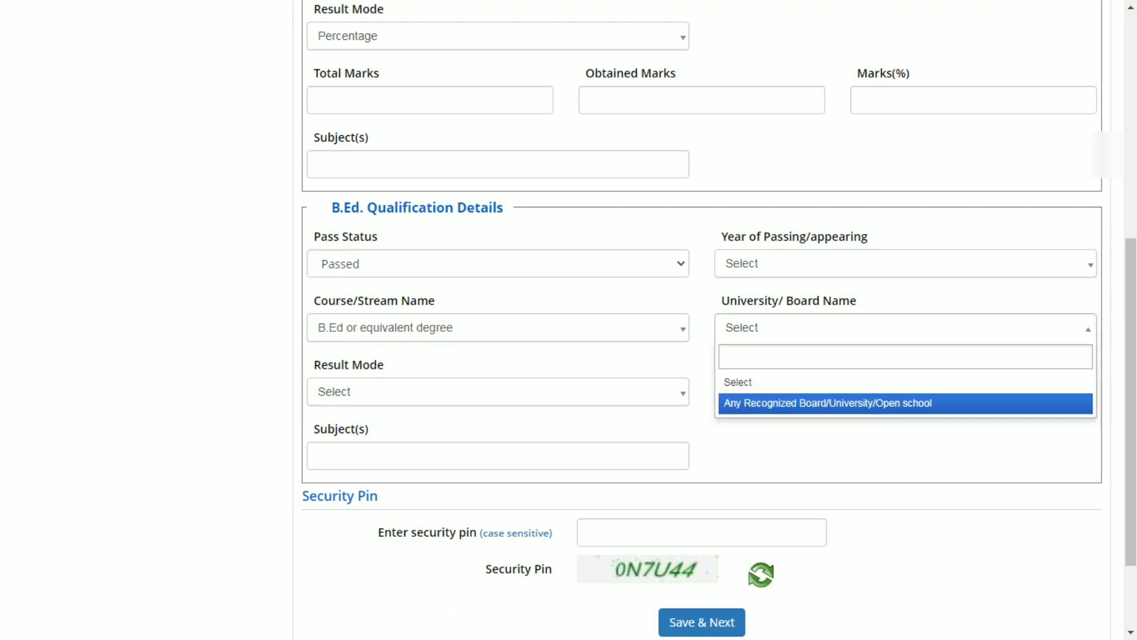
{"action": "key", "text": "Return"}
{"action": "key", "text": "Tab"}
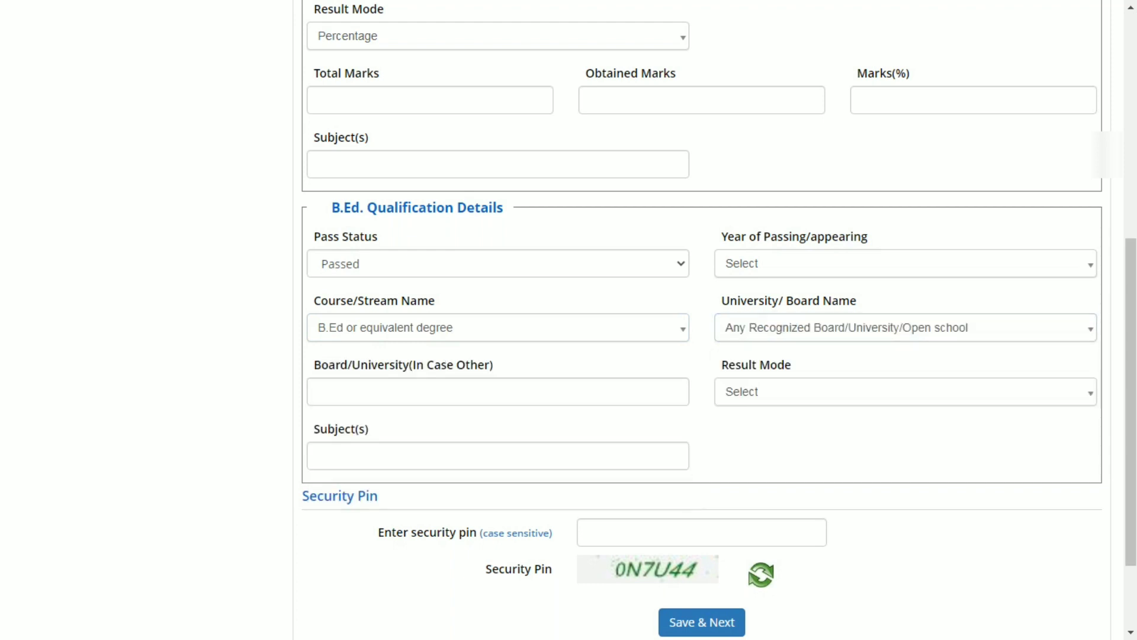
{"action": "left_click", "coordinate": [498, 391]}
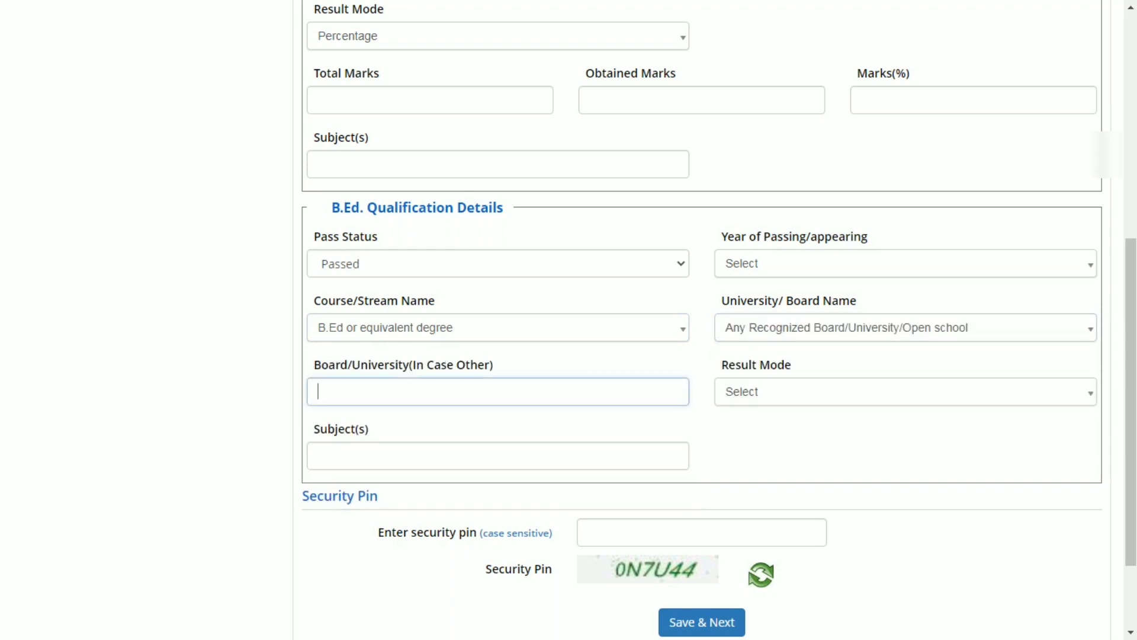
{"action": "type", "text": "UPPP"}
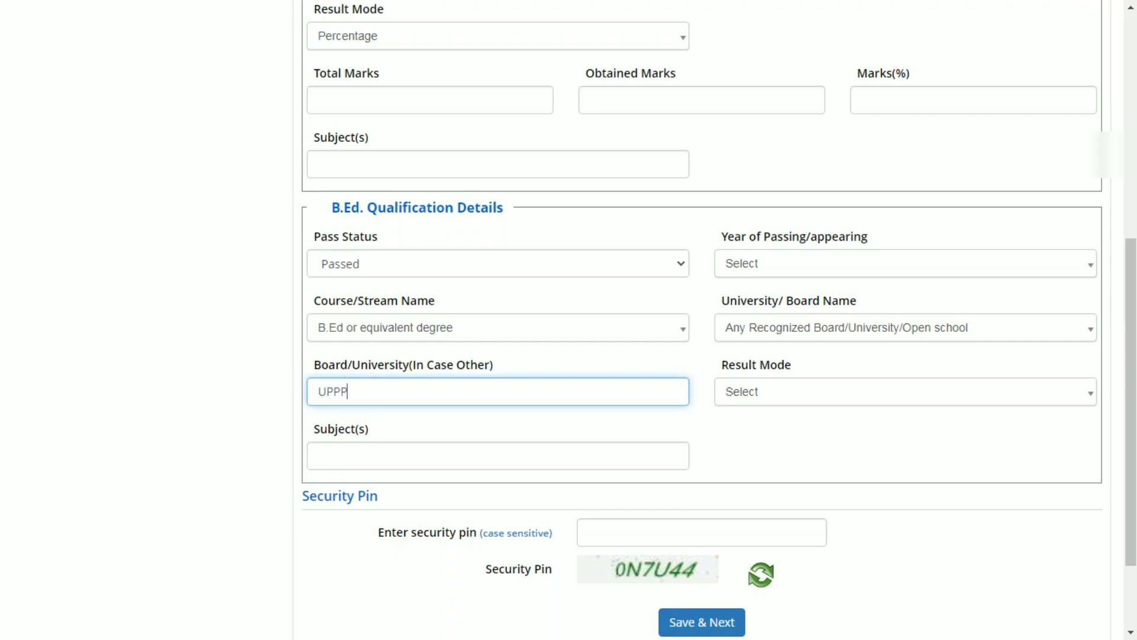
{"action": "key", "text": "Tab"}
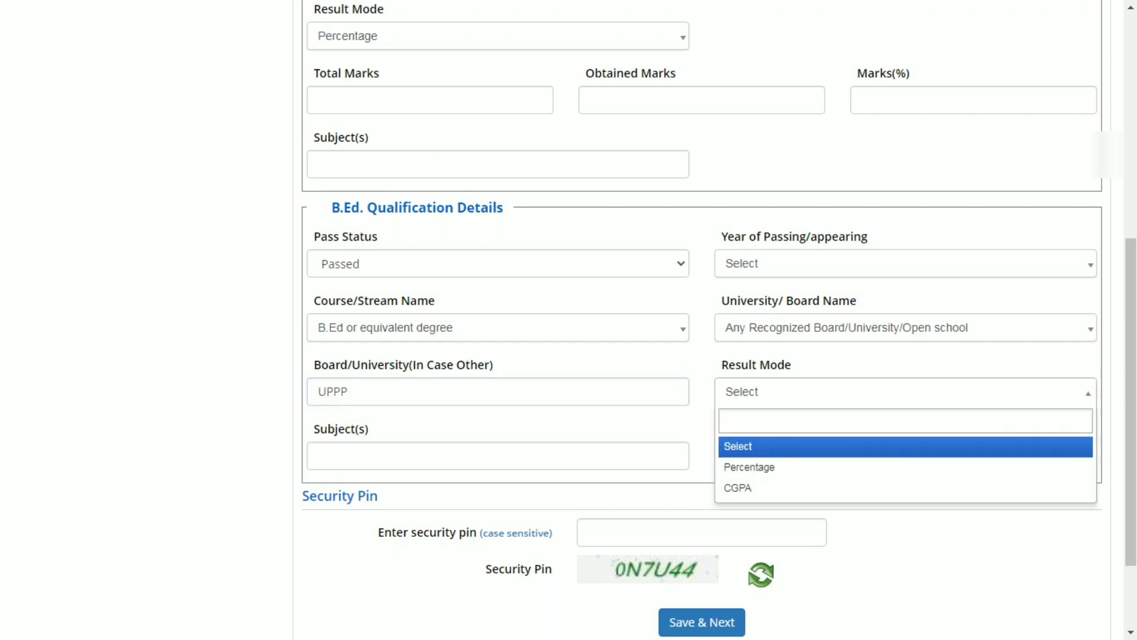
{"action": "key", "text": "Down"}
{"action": "key", "text": "Return"}
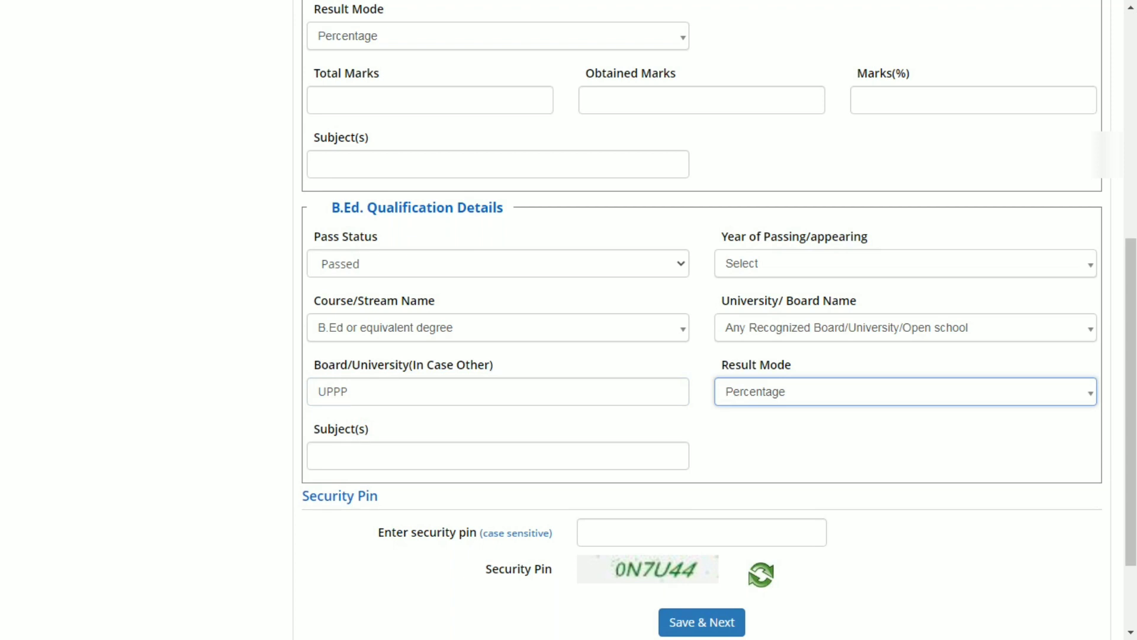
{"action": "left_click", "coordinate": [430, 456]}
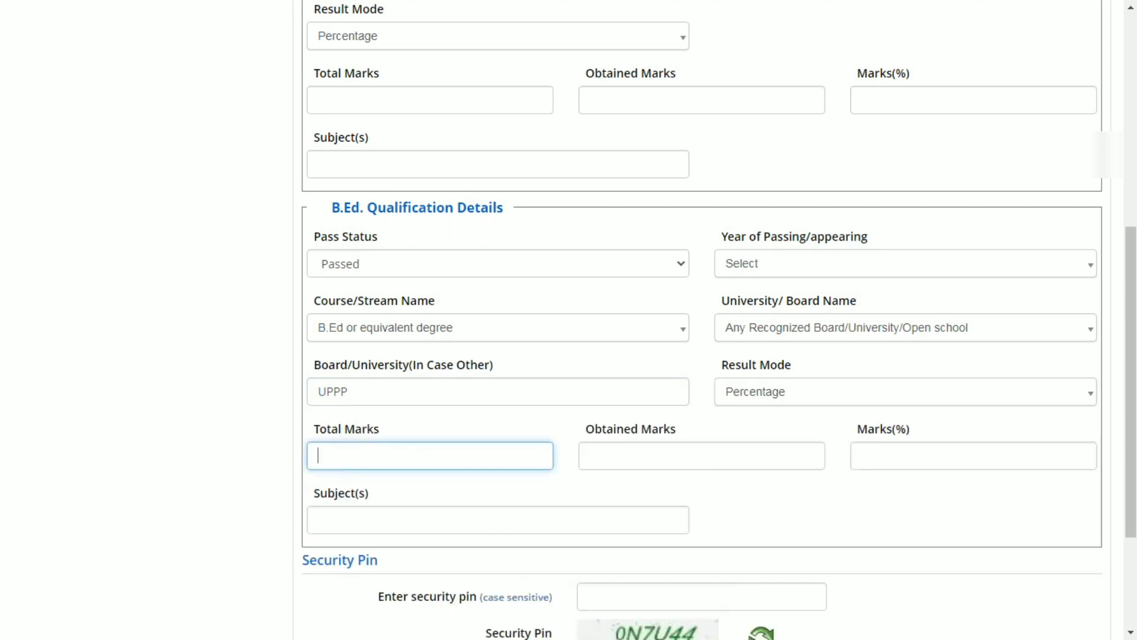
{"action": "scroll", "coordinate": [705, 319], "scroll_direction": "down", "scroll_amount": 2}
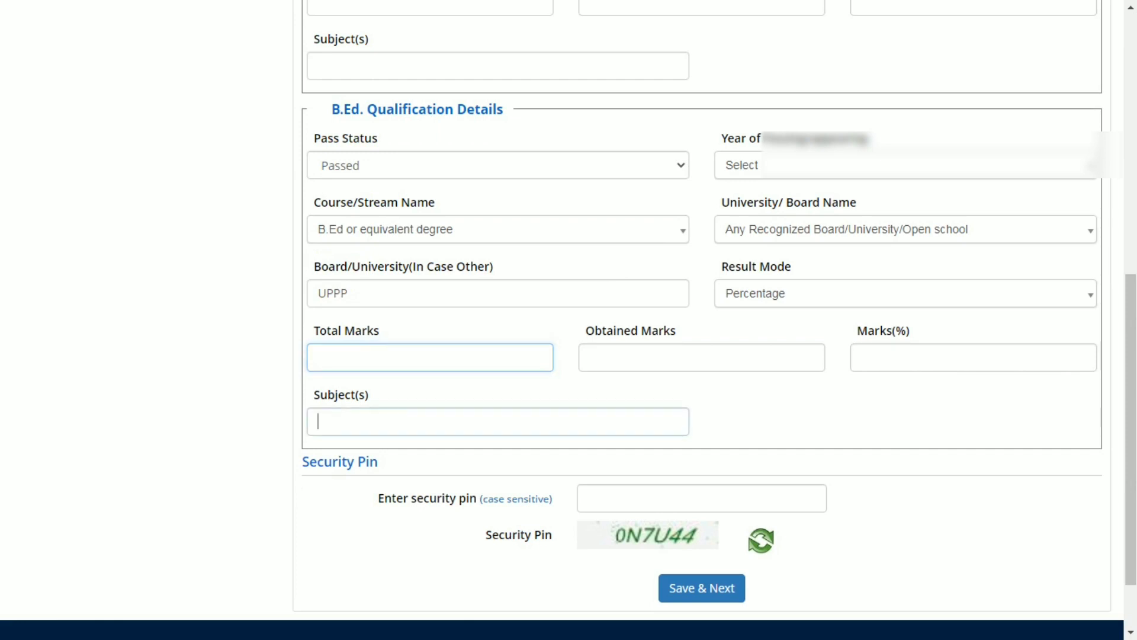
{"action": "left_click", "coordinate": [497, 421]}
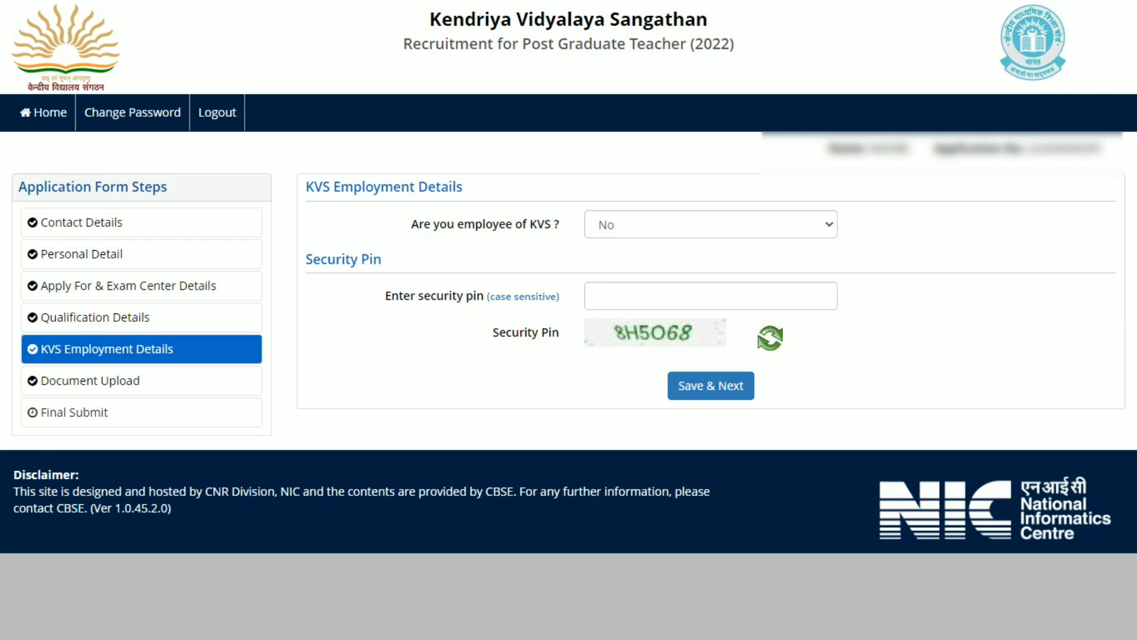
Step: Enter the displayed security pin and save the employment details, confirming with Yes
{"action": "left_click", "coordinate": [711, 296]}
{"action": "type", "text": "8"}
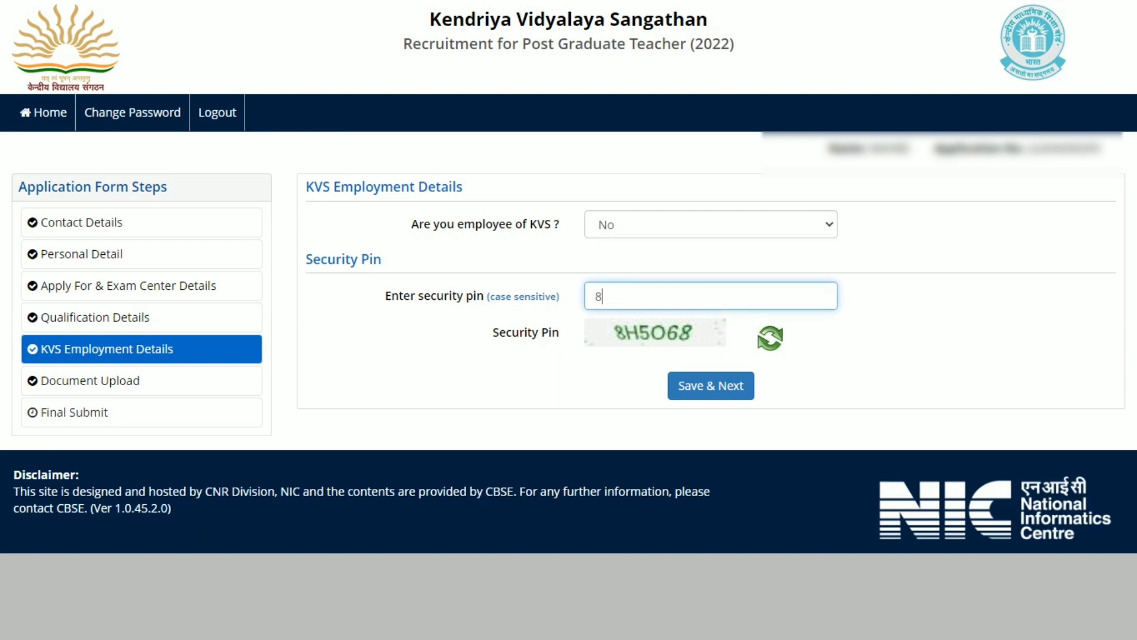
{"action": "type", "text": "H5O68"}
{"action": "key", "text": "Tab"}
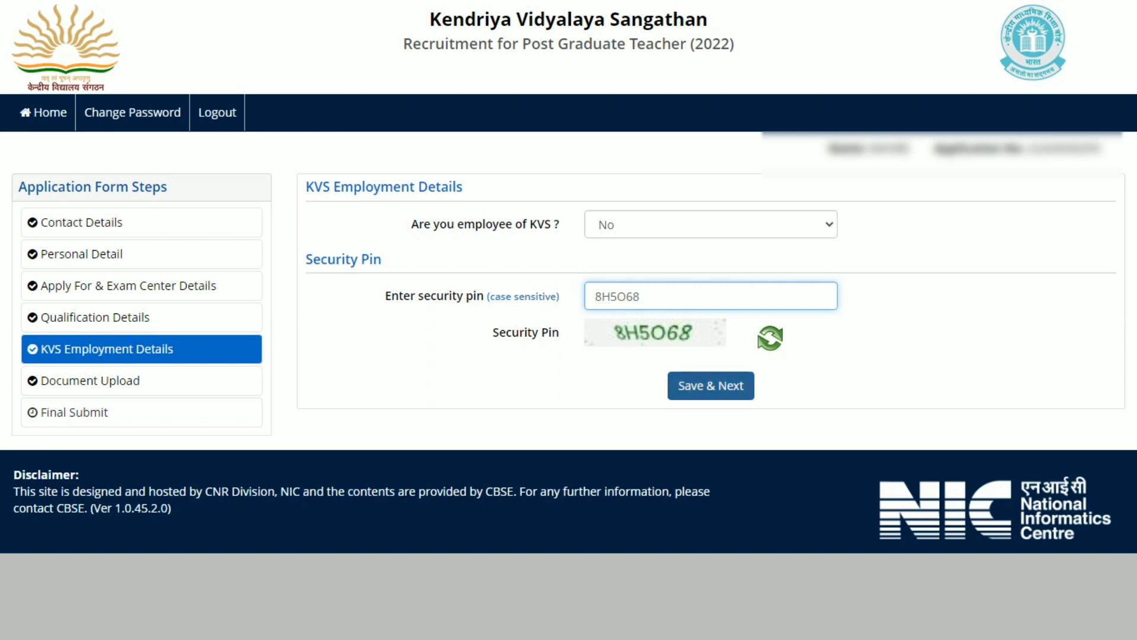
{"action": "key", "text": "Return"}
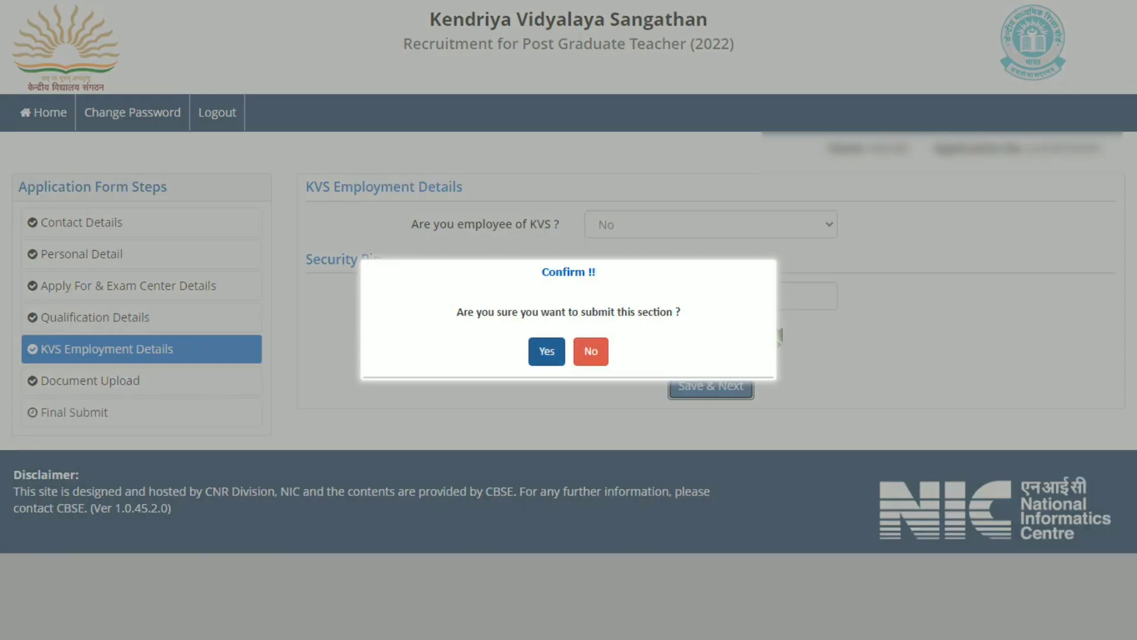
{"action": "key", "text": "Return"}
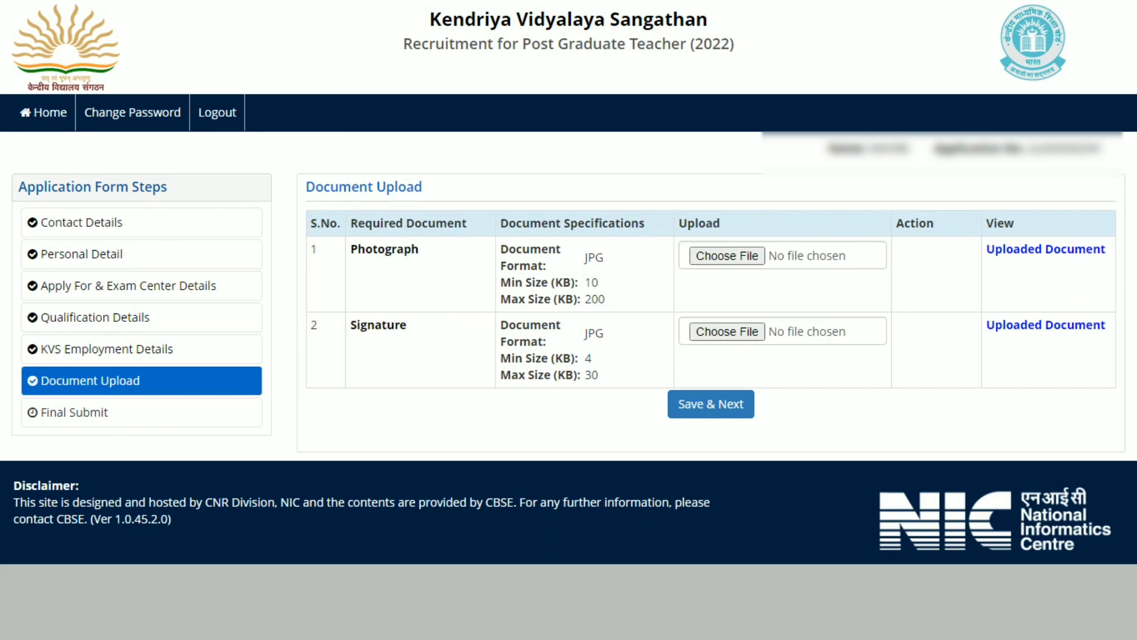
Step: Upload pic.jpg as the photograph and save the documents step
{"action": "left_click", "coordinate": [727, 255]}
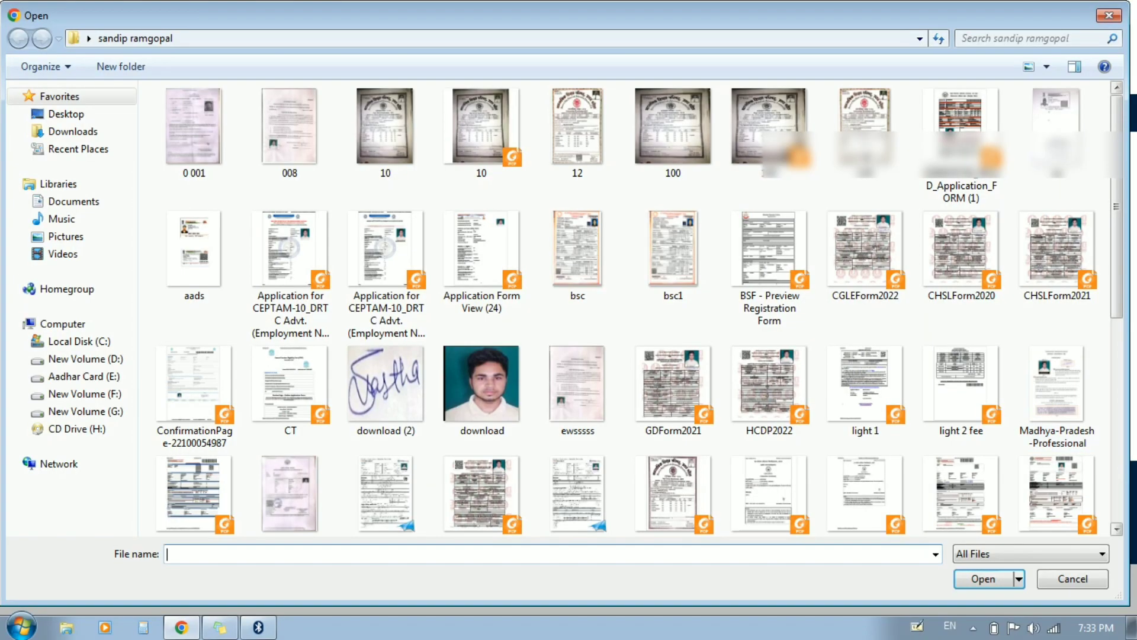
{"action": "scroll", "coordinate": [385, 296], "scroll_direction": "down", "scroll_amount": 5}
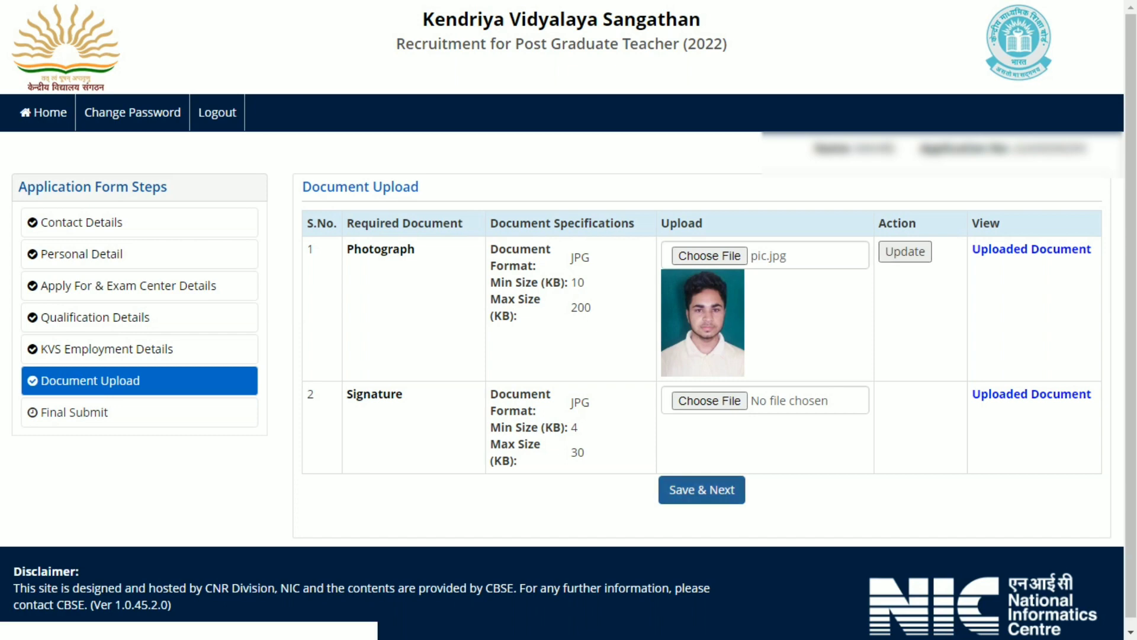
{"action": "left_click", "coordinate": [701, 490]}
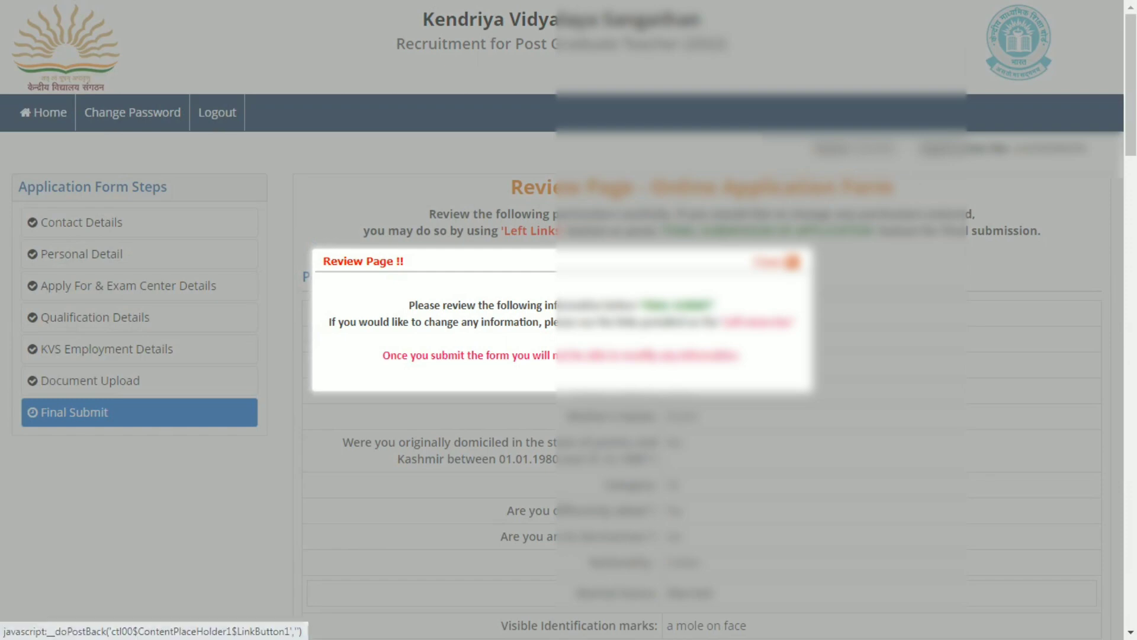
Step: Tick all eleven checklist particulars, from My Name through KVS Experience Detail
{"action": "scroll", "coordinate": [702, 385], "scroll_direction": "down", "scroll_amount": 20}
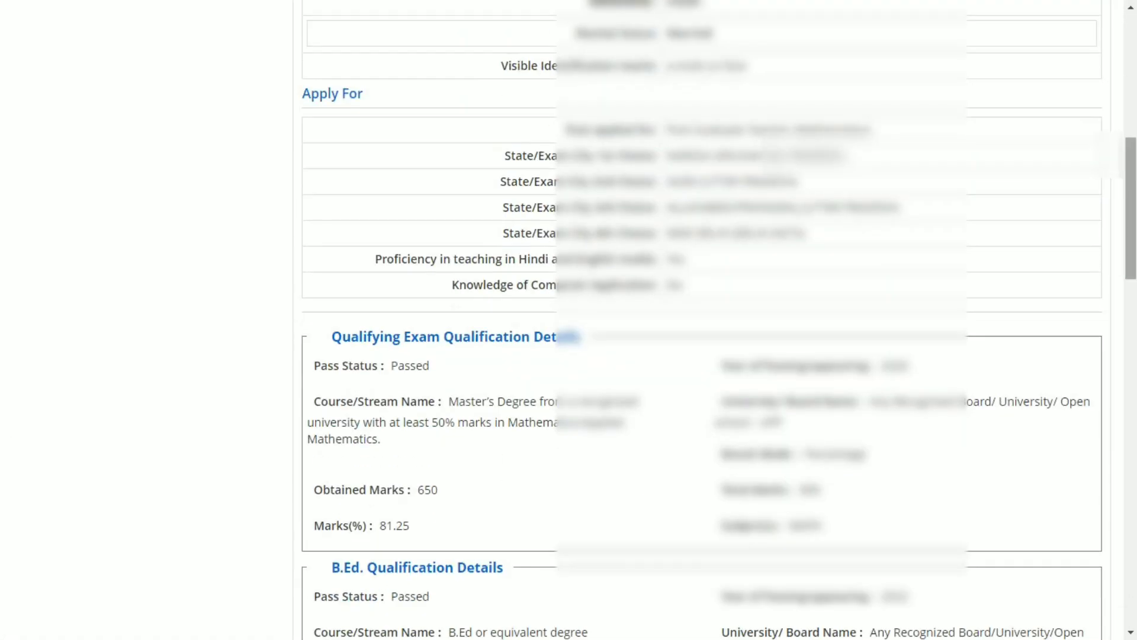
{"action": "scroll", "coordinate": [702, 355], "scroll_direction": "down", "scroll_amount": 6}
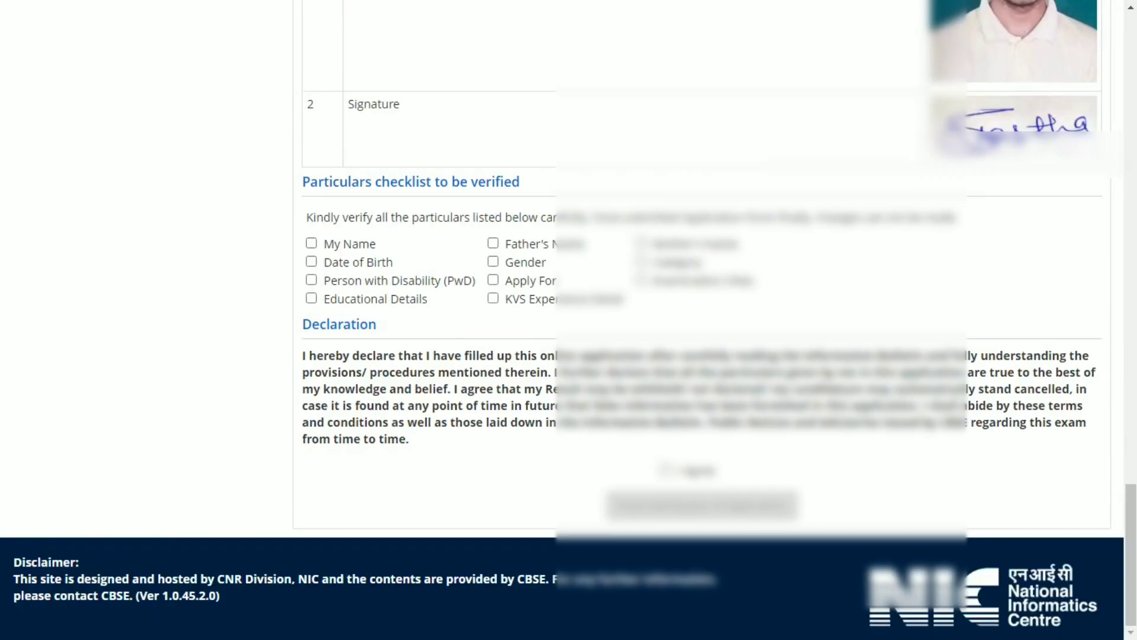
{"action": "left_click", "coordinate": [311, 242]}
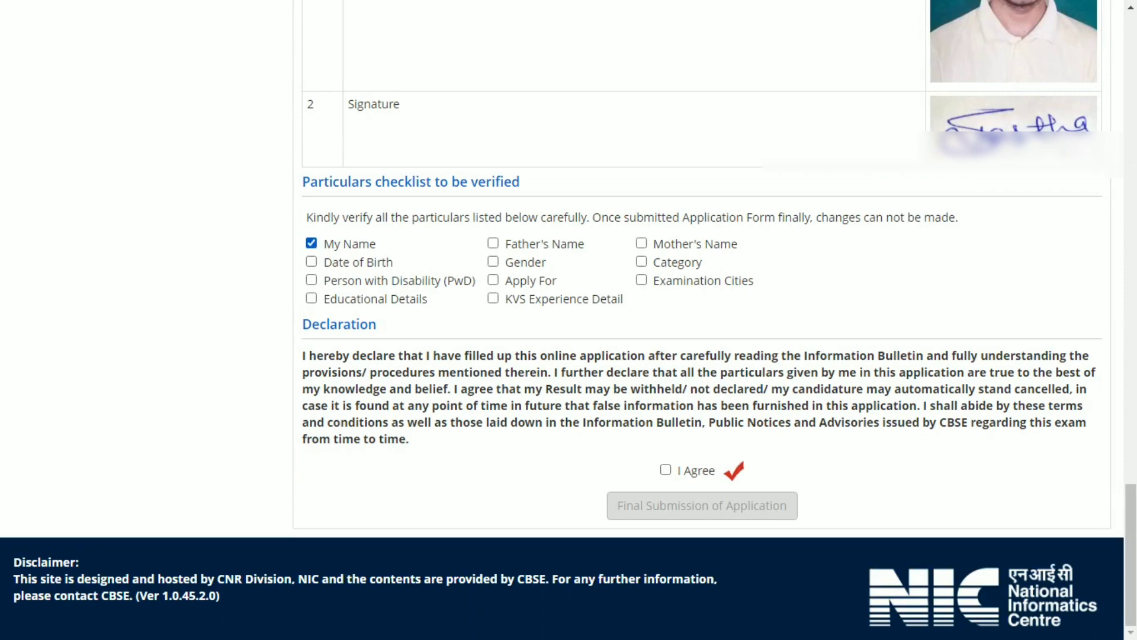
{"action": "left_click", "coordinate": [493, 243]}
{"action": "left_click", "coordinate": [642, 243]}
{"action": "left_click", "coordinate": [642, 261]}
{"action": "left_click", "coordinate": [493, 262]}
{"action": "left_click", "coordinate": [311, 261]}
{"action": "left_click", "coordinate": [311, 279]}
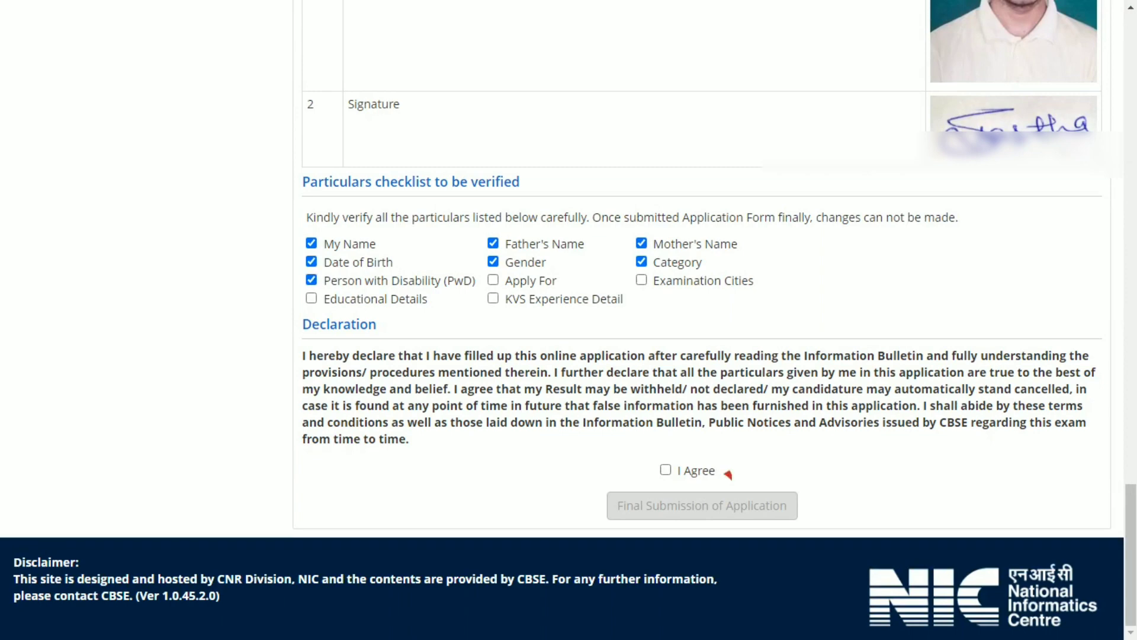
{"action": "left_click", "coordinate": [492, 279]}
{"action": "left_click", "coordinate": [641, 280]}
{"action": "left_click", "coordinate": [311, 298]}
{"action": "left_click", "coordinate": [493, 298]}
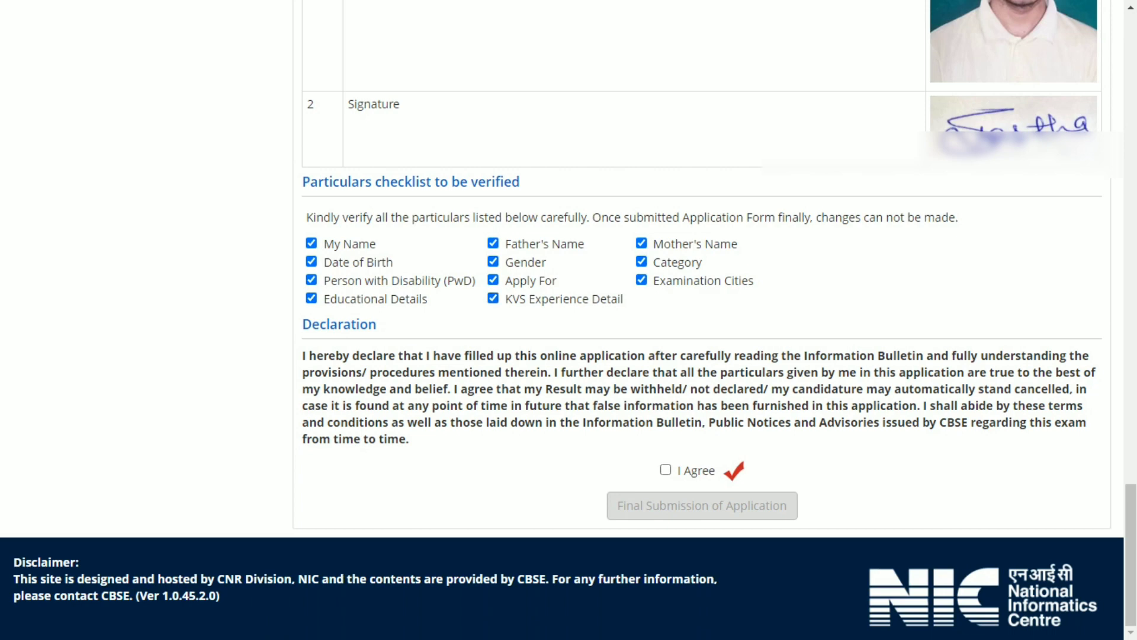
Step: Accept the declaration and attempt final submission of the application, confirming Yes
{"action": "left_click", "coordinate": [666, 469]}
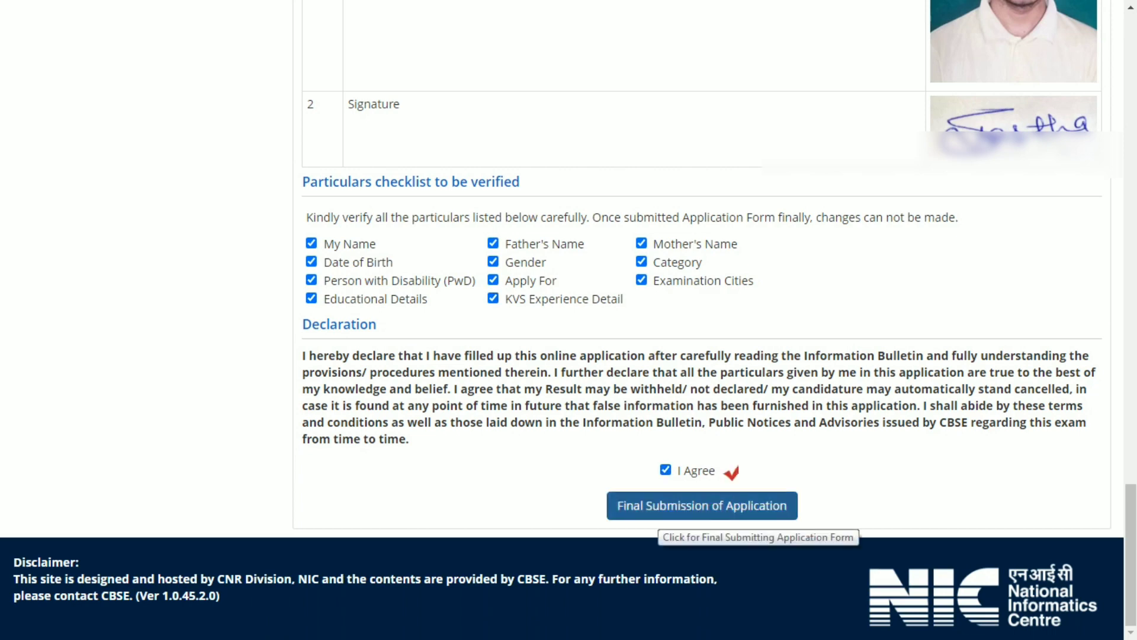
{"action": "left_click", "coordinate": [659, 514]}
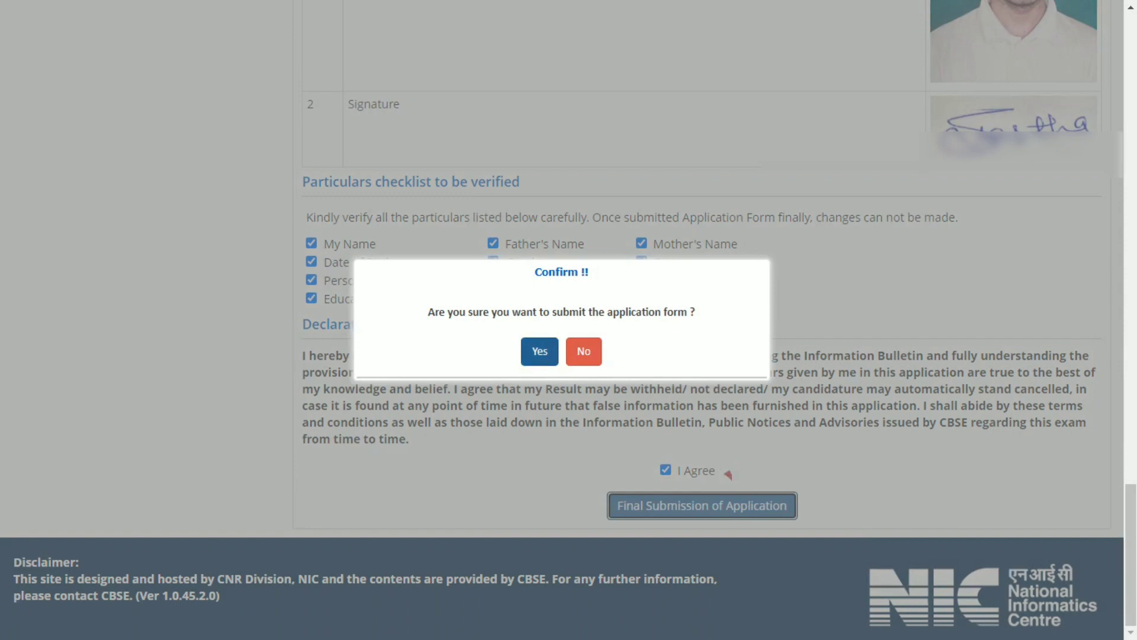
{"action": "key", "text": "Return"}
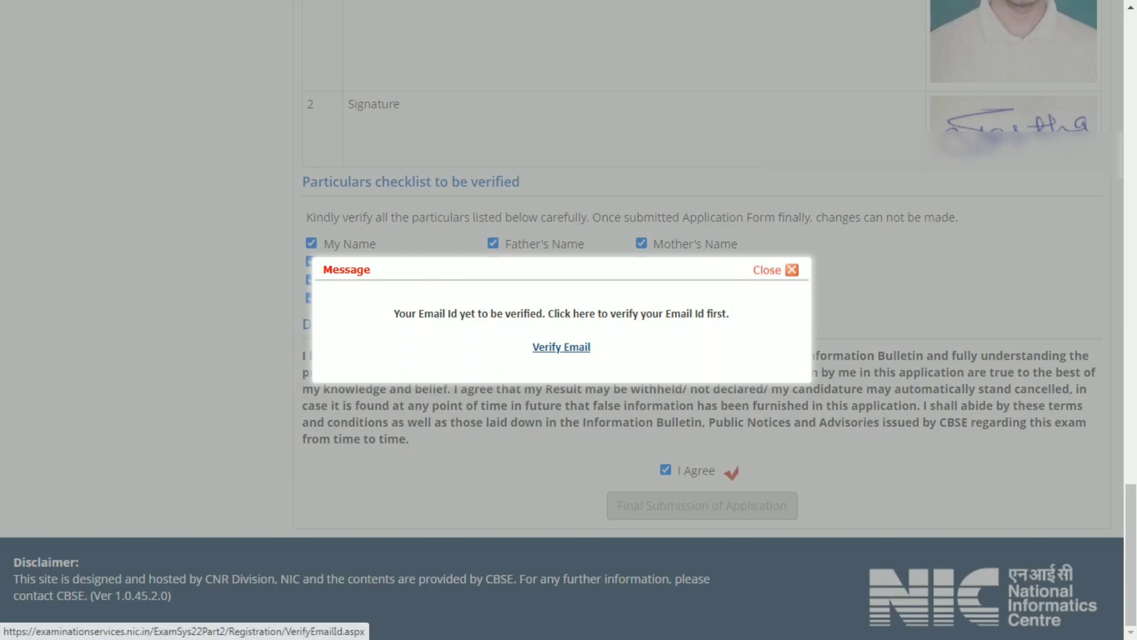
Step: Submit the displayed security pin on the email verification page and dismiss the pin-matched alert
{"action": "left_click", "coordinate": [562, 347]}
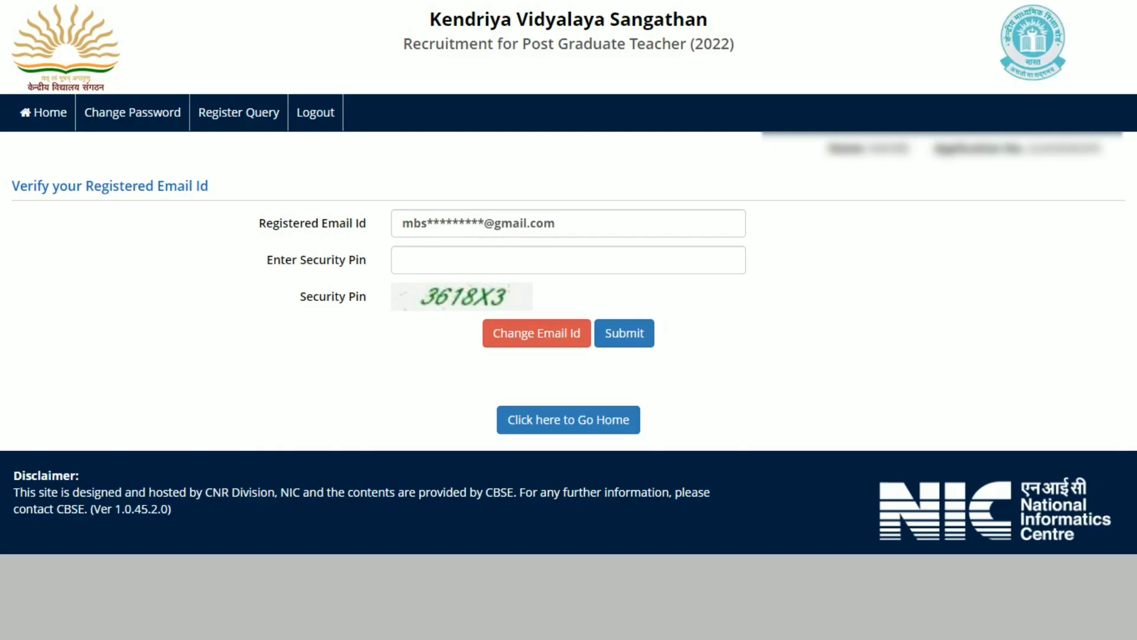
{"action": "left_click", "coordinate": [402, 259]}
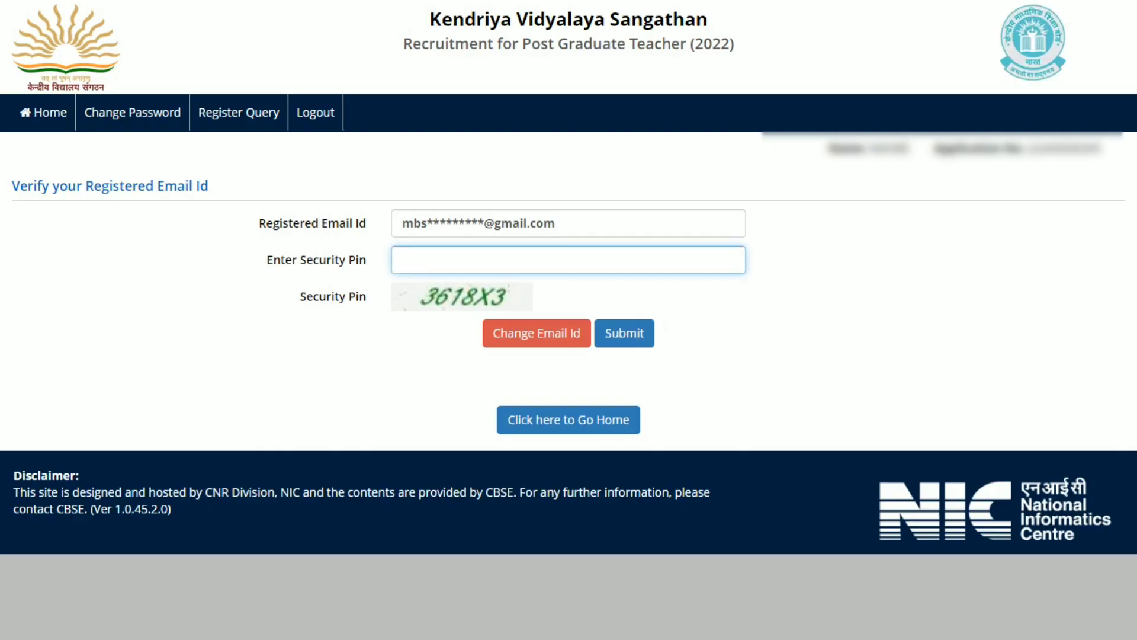
{"action": "type", "text": "3618X3"}
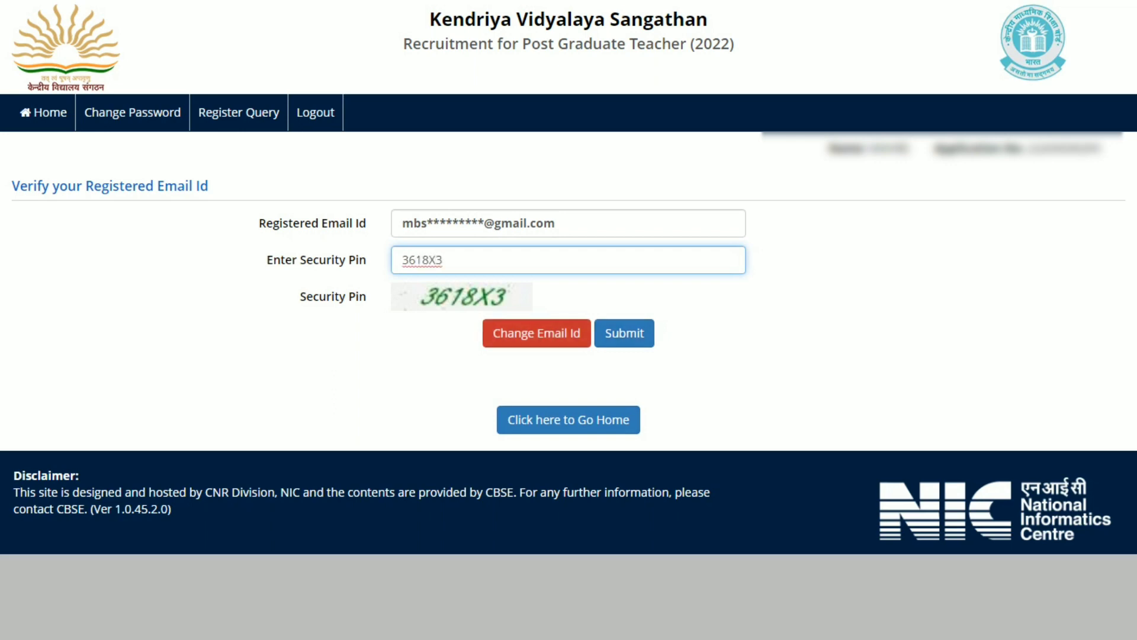
{"action": "left_click", "coordinate": [625, 332]}
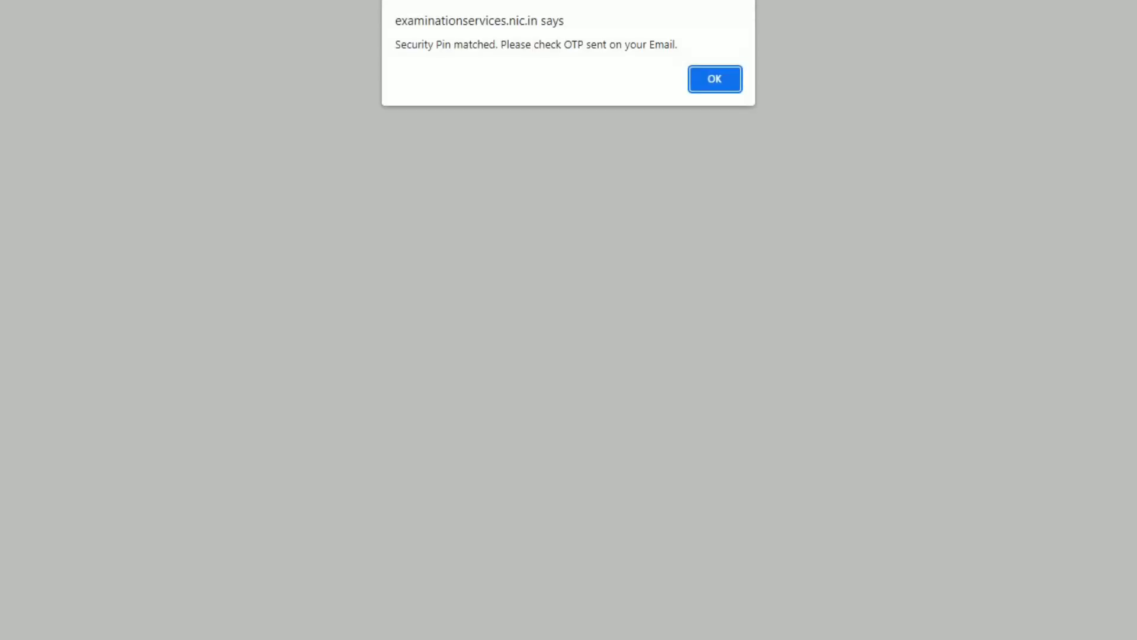
{"action": "left_click", "coordinate": [699, 79]}
{"action": "left_click", "coordinate": [567, 259]}
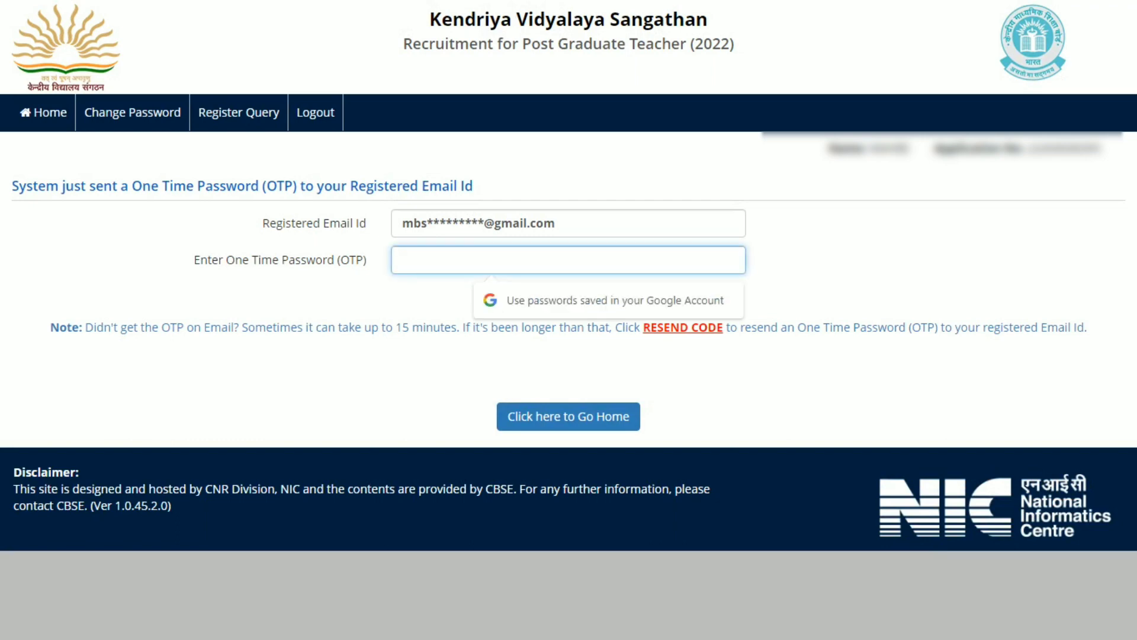
Step: Enter the emailed OTP, verify the email, and return to the dashboard
{"action": "key", "text": "alt+Tab"}
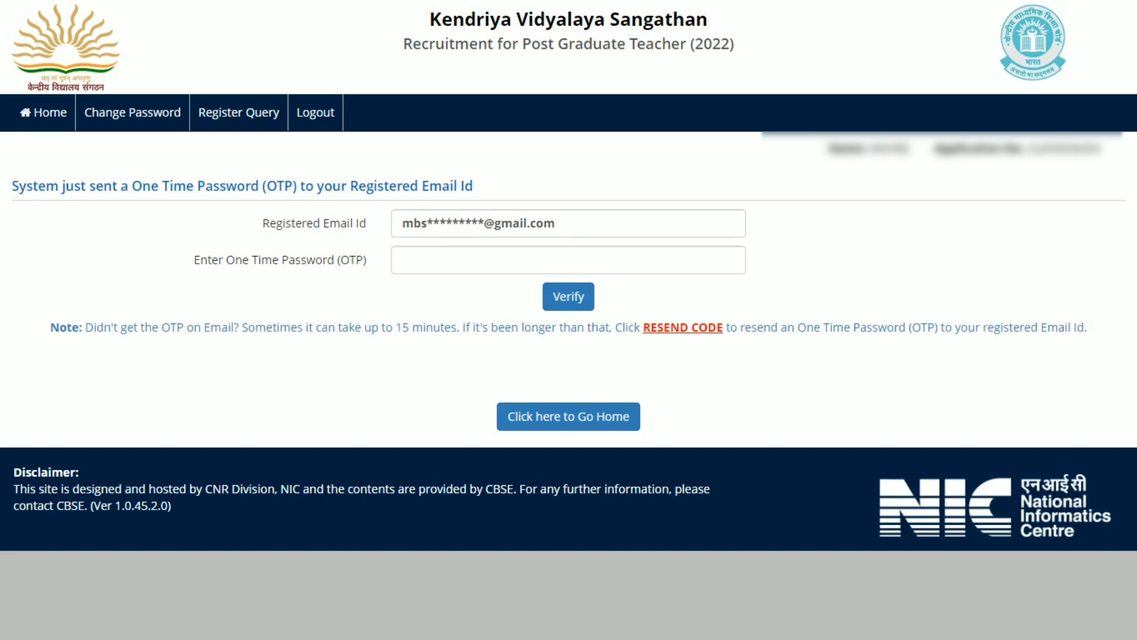
{"action": "left_click", "coordinate": [568, 260]}
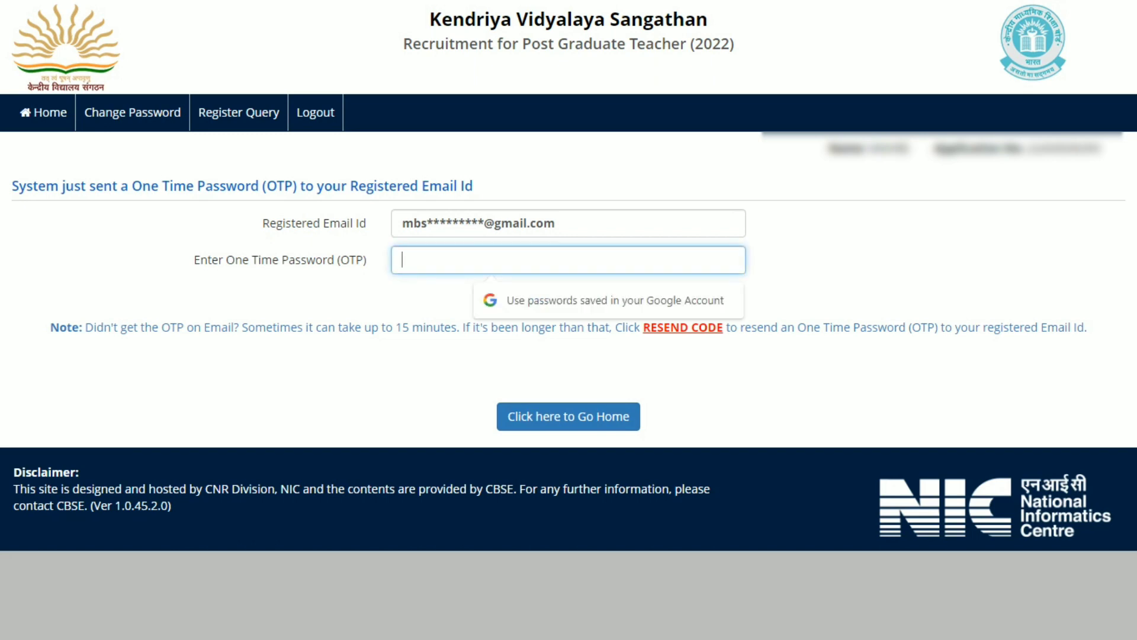
{"action": "type", "text": "•••••"}
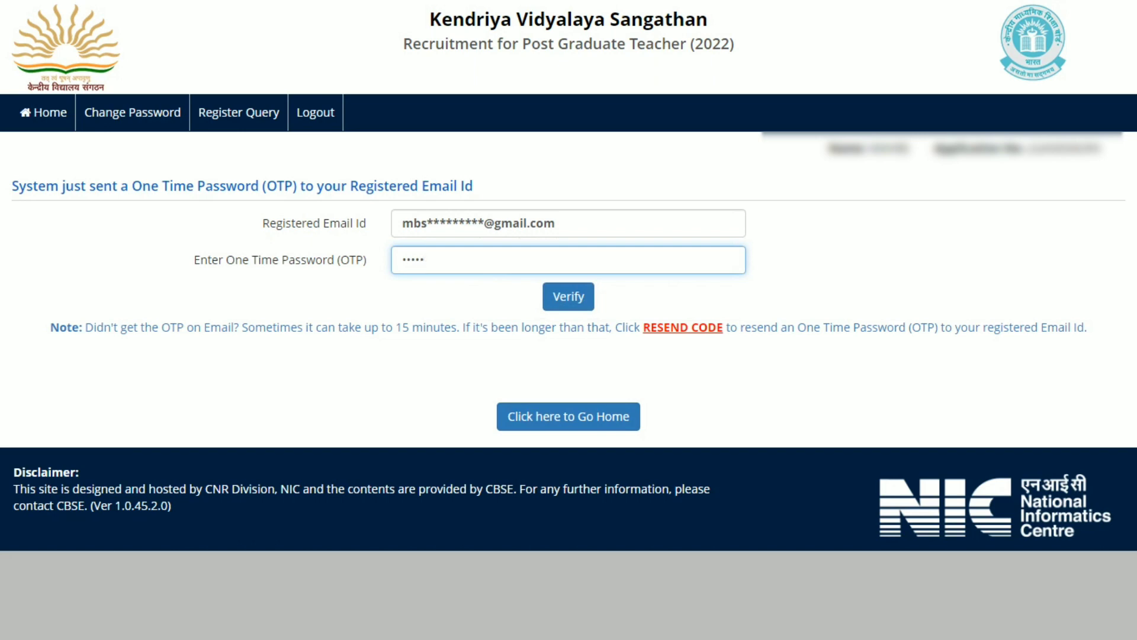
{"action": "type", "text": "•"}
{"action": "key", "text": "Tab"}
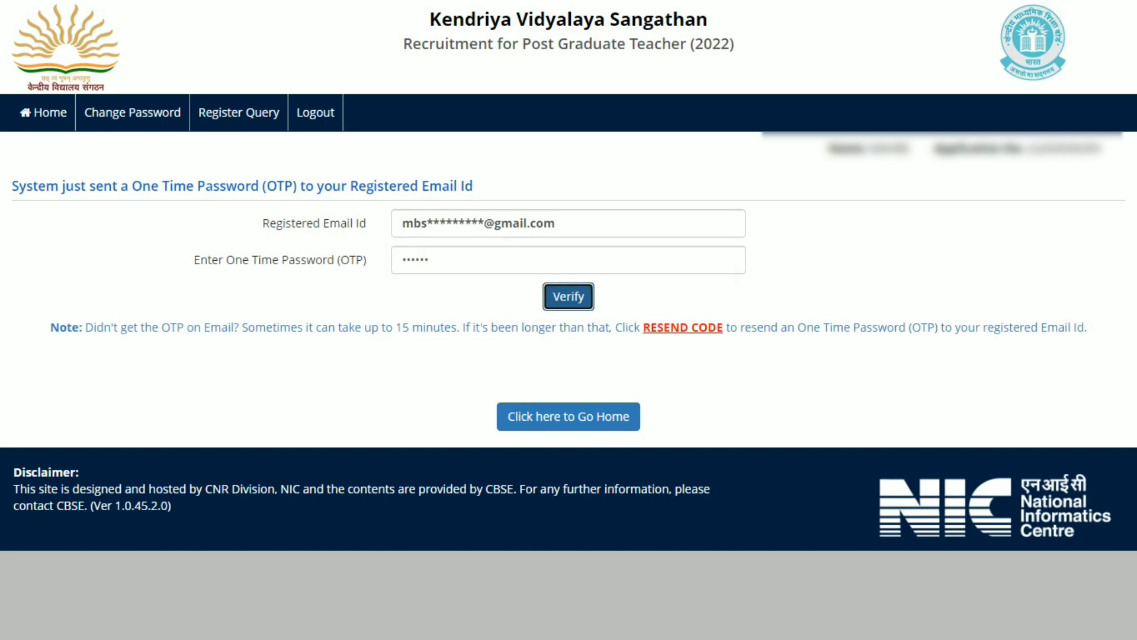
{"action": "key", "text": "Return"}
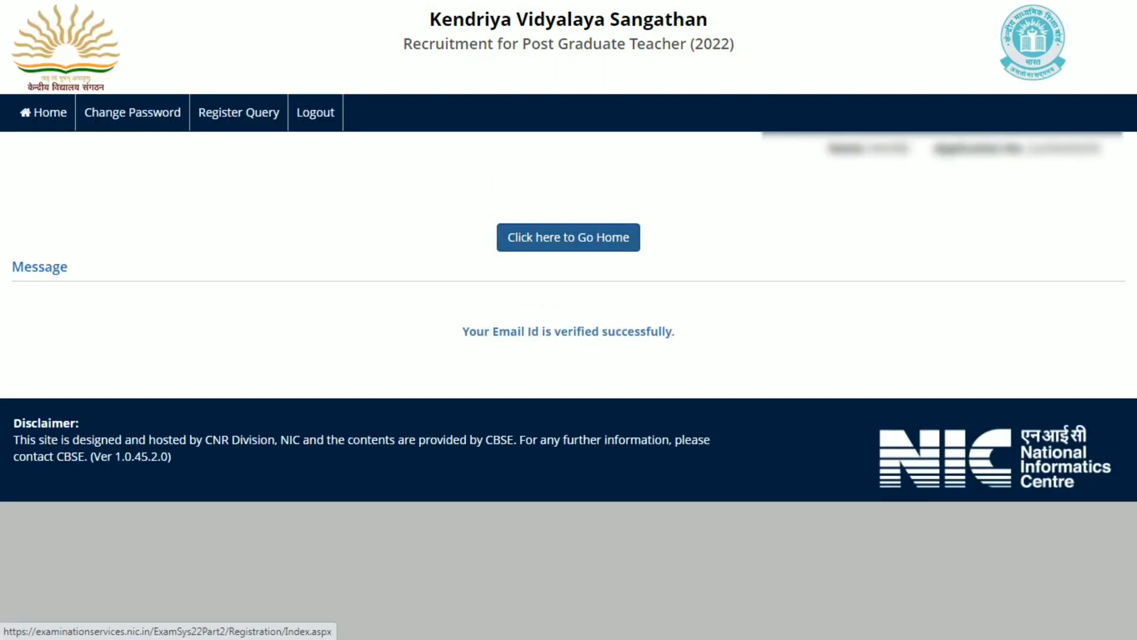
{"action": "key", "text": "Return"}
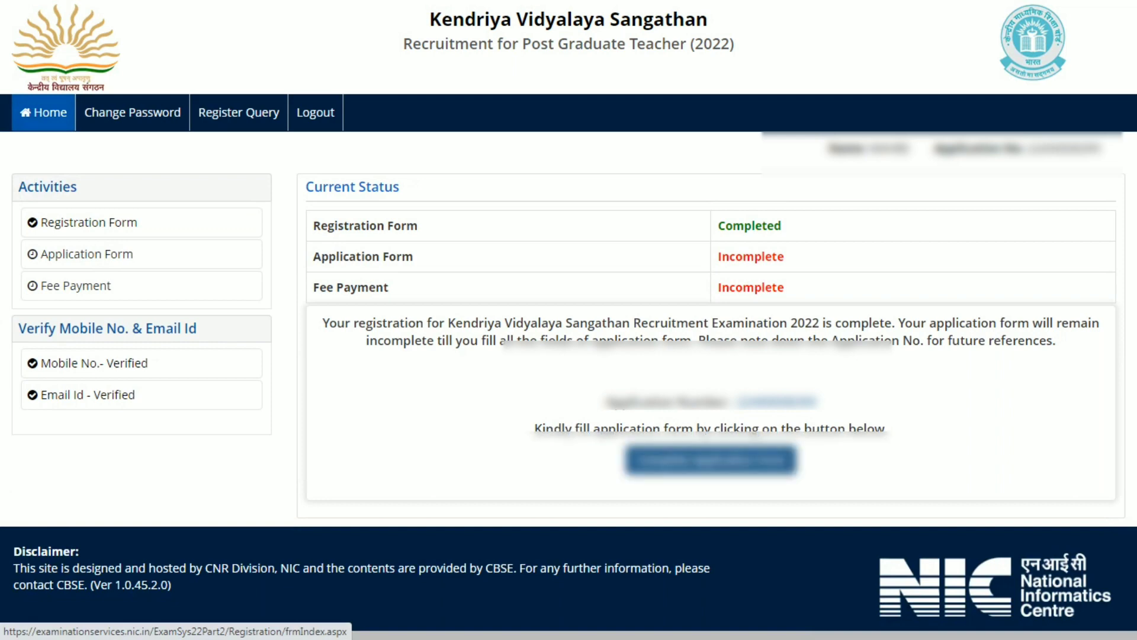
Step: Open the Application Form, proceed to Final Submit, and close the review notice
{"action": "key", "text": "Return"}
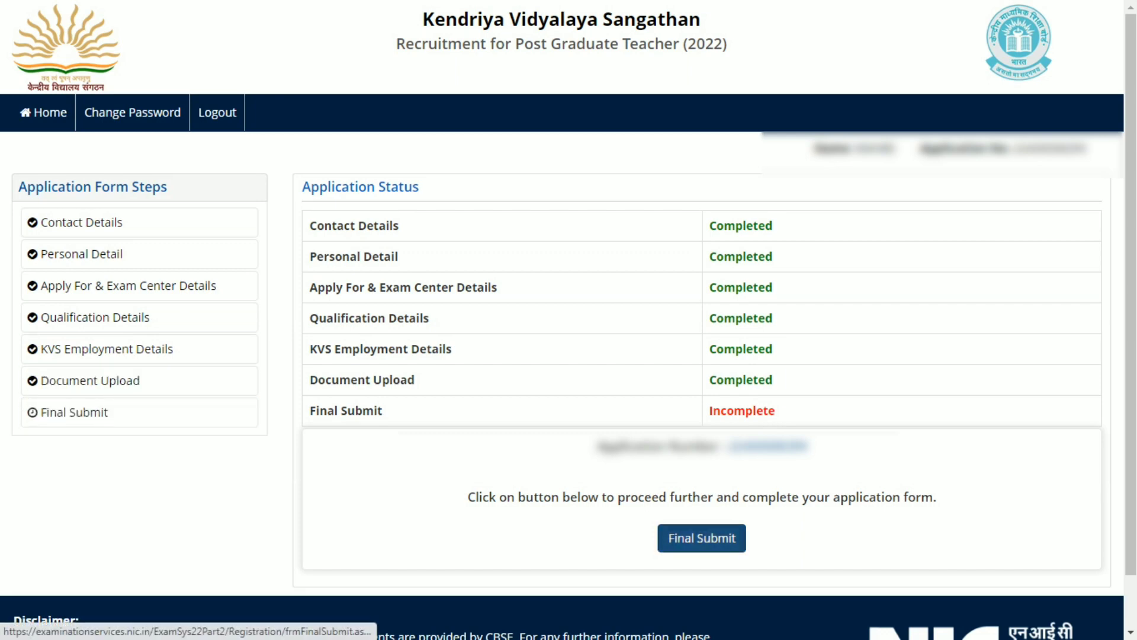
{"action": "left_click", "coordinate": [702, 538]}
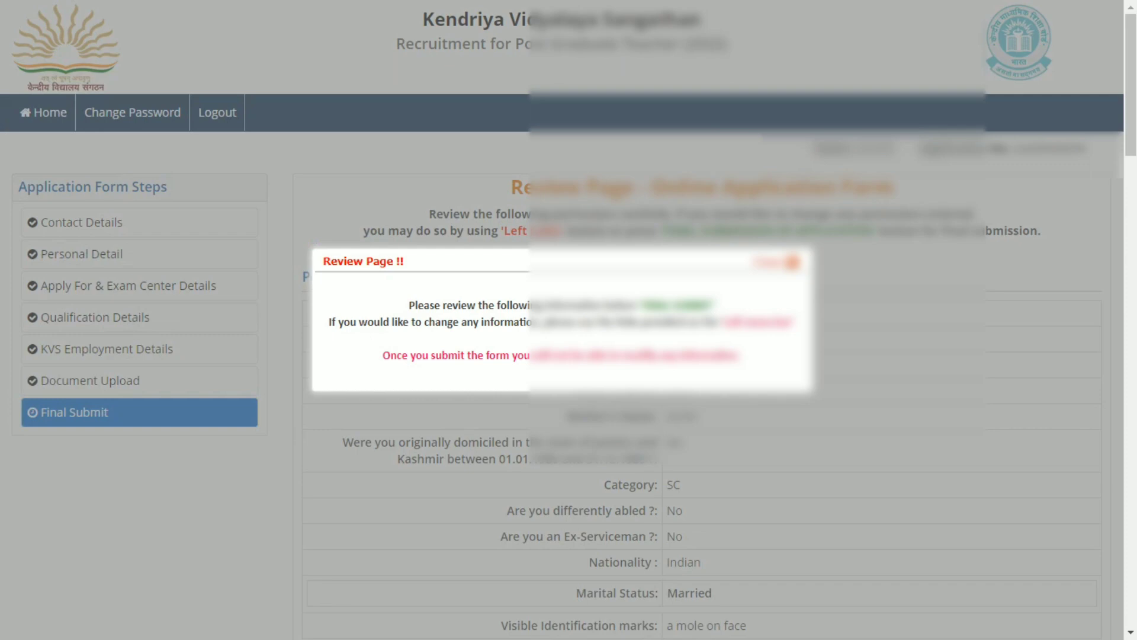
{"action": "left_click", "coordinate": [791, 263]}
{"action": "scroll", "coordinate": [790, 263], "scroll_direction": "down", "scroll_amount": 10}
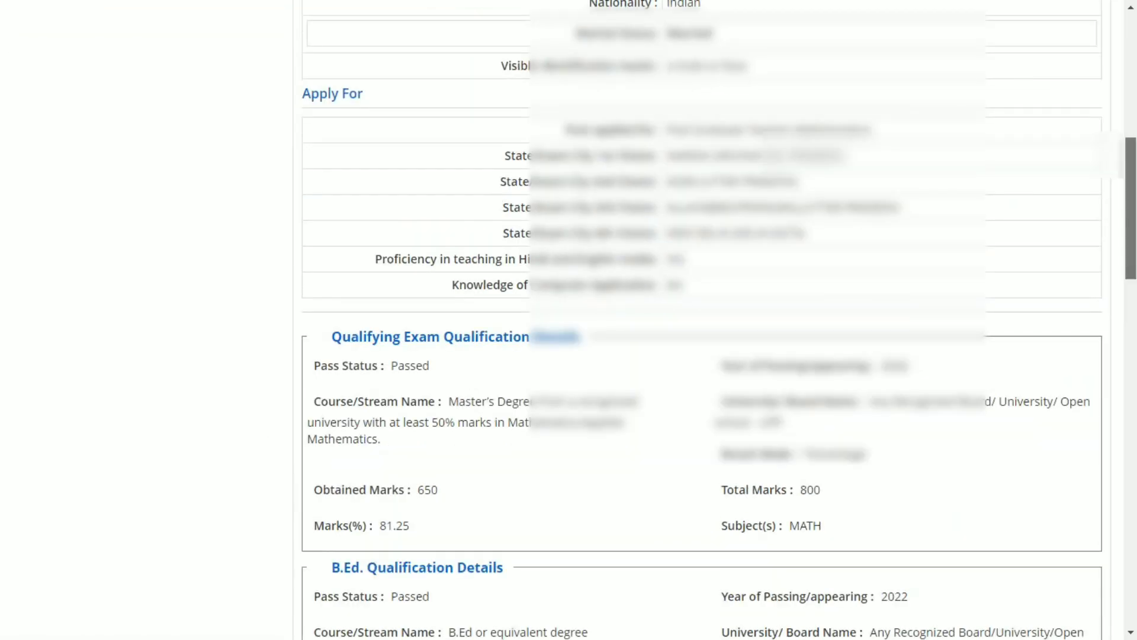
{"action": "scroll", "coordinate": [727, 474], "scroll_direction": "down", "scroll_amount": 20}
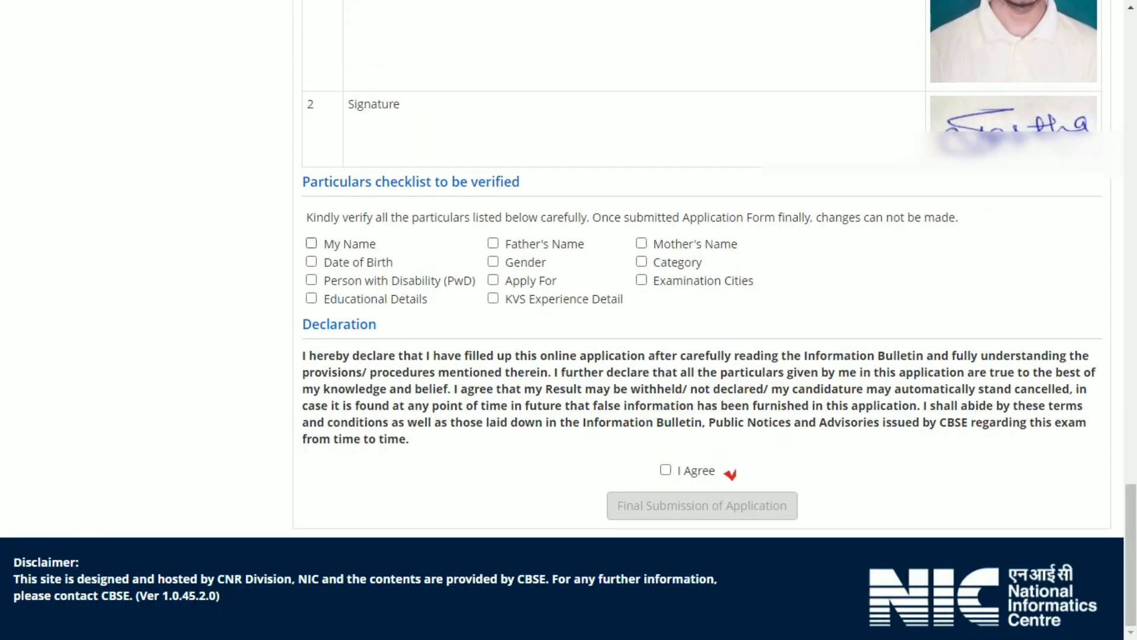
Step: Mark all eleven checklist particulars as verified
{"action": "left_click", "coordinate": [311, 262]}
{"action": "left_click", "coordinate": [311, 243]}
{"action": "left_click", "coordinate": [311, 279]}
{"action": "left_click", "coordinate": [311, 298]}
{"action": "left_click", "coordinate": [493, 261]}
{"action": "left_click", "coordinate": [493, 243]}
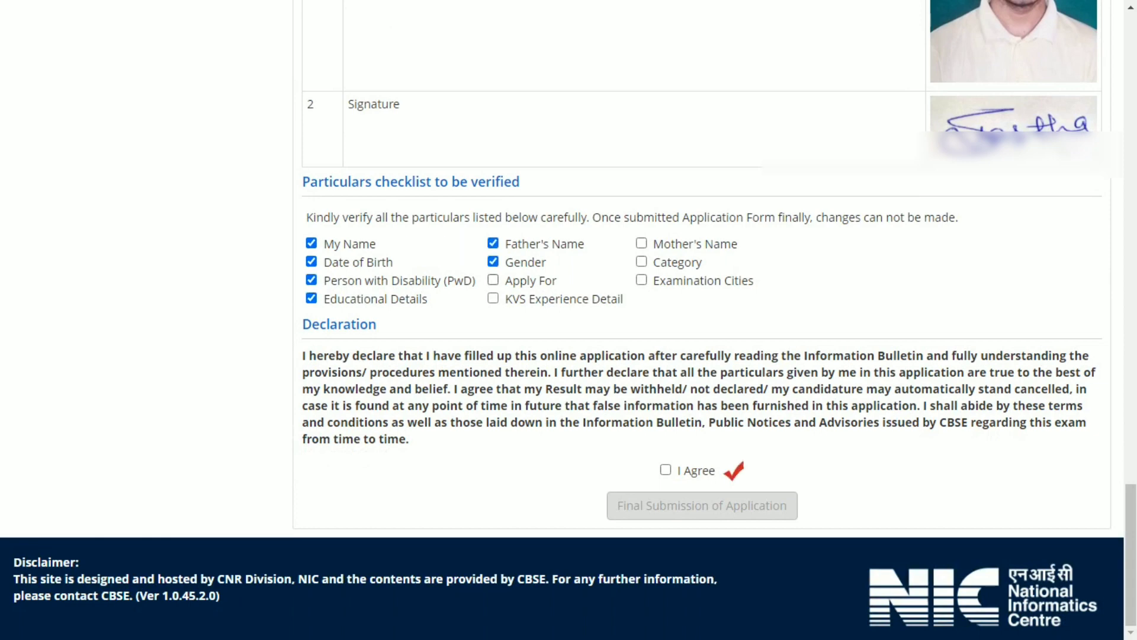
{"action": "left_click", "coordinate": [493, 280]}
{"action": "left_click", "coordinate": [493, 298]}
{"action": "left_click", "coordinate": [641, 243]}
{"action": "left_click", "coordinate": [641, 261]}
{"action": "left_click", "coordinate": [641, 280]}
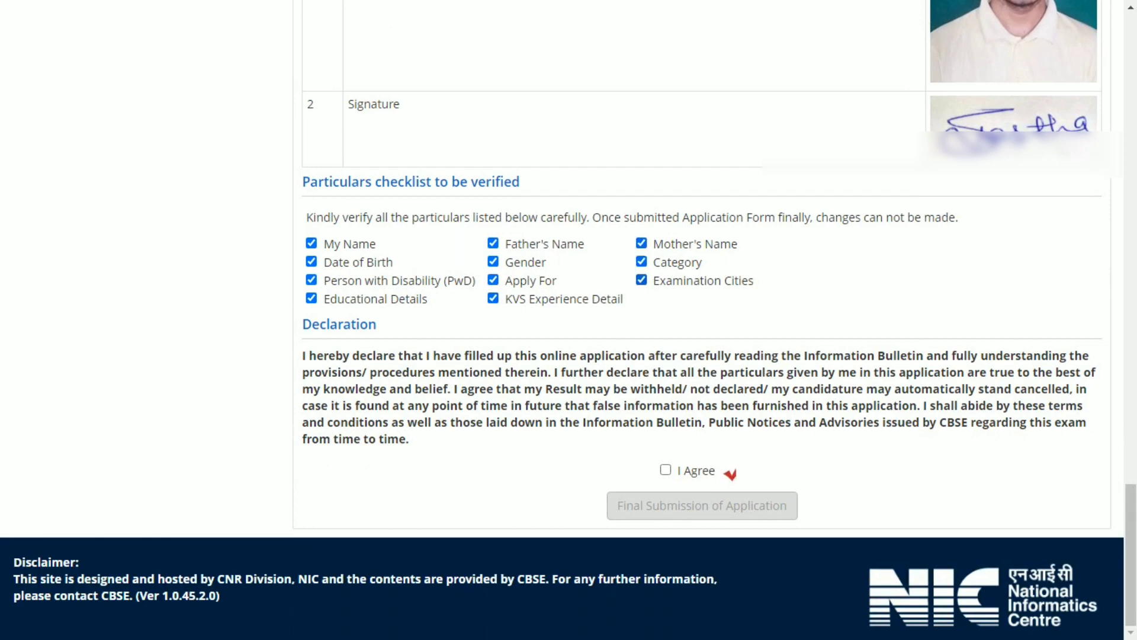
Step: Agree to the declaration and confirm the final submission of the application
{"action": "left_click", "coordinate": [665, 469]}
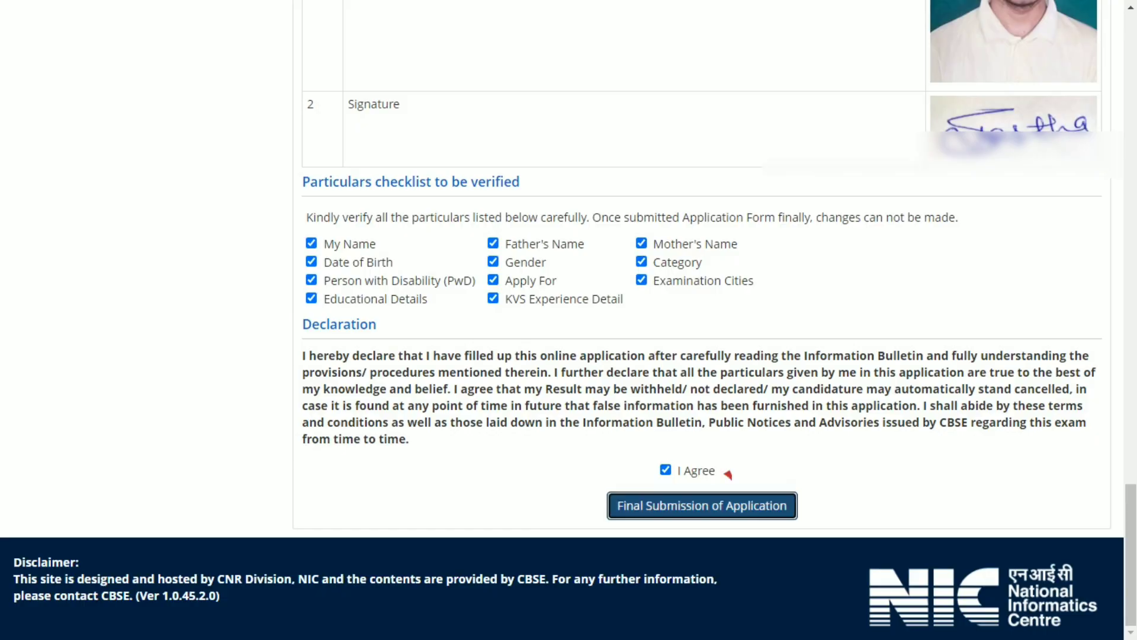
{"action": "left_click", "coordinate": [702, 506]}
{"action": "left_click", "coordinate": [540, 350]}
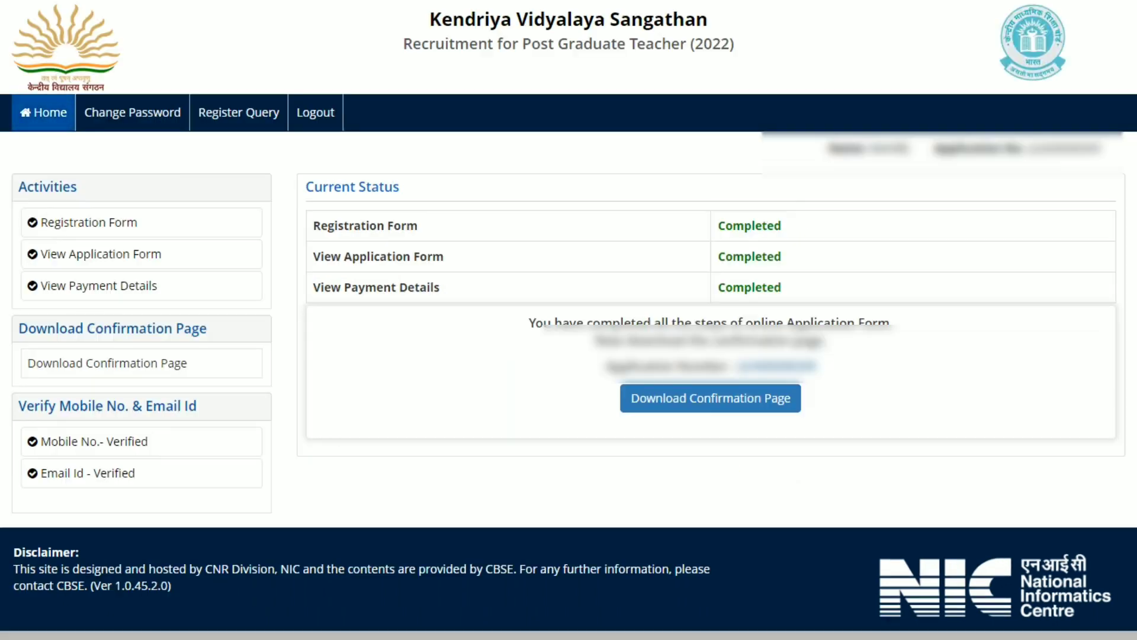
Step: Open the application's Confirmation Page and send it to the registered email
{"action": "left_click", "coordinate": [710, 398]}
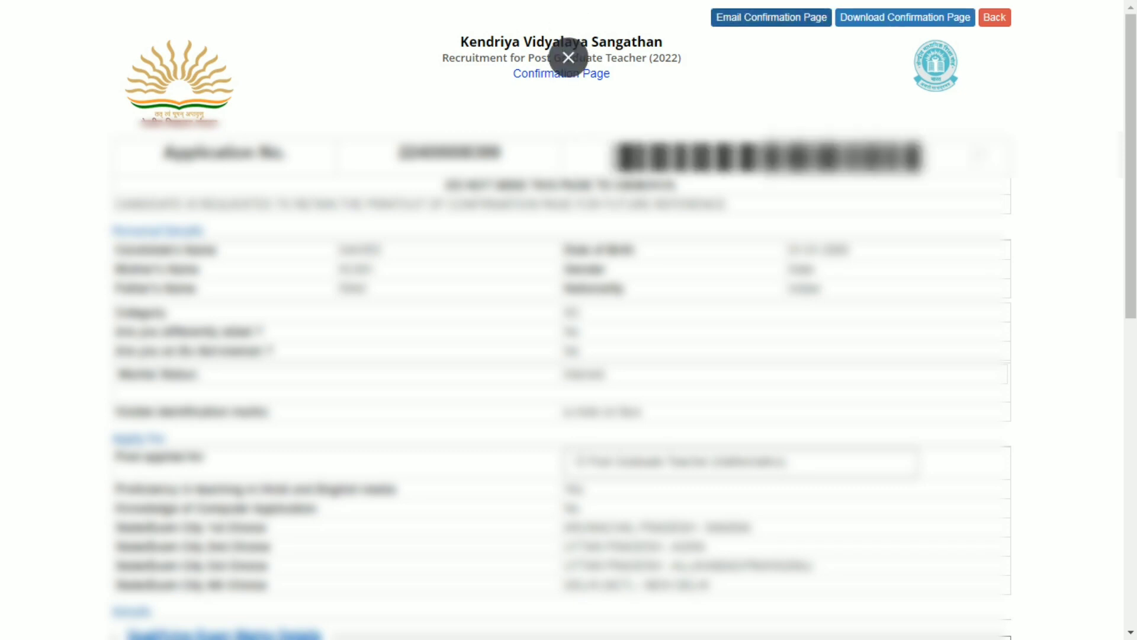
{"action": "left_click", "coordinate": [771, 17]}
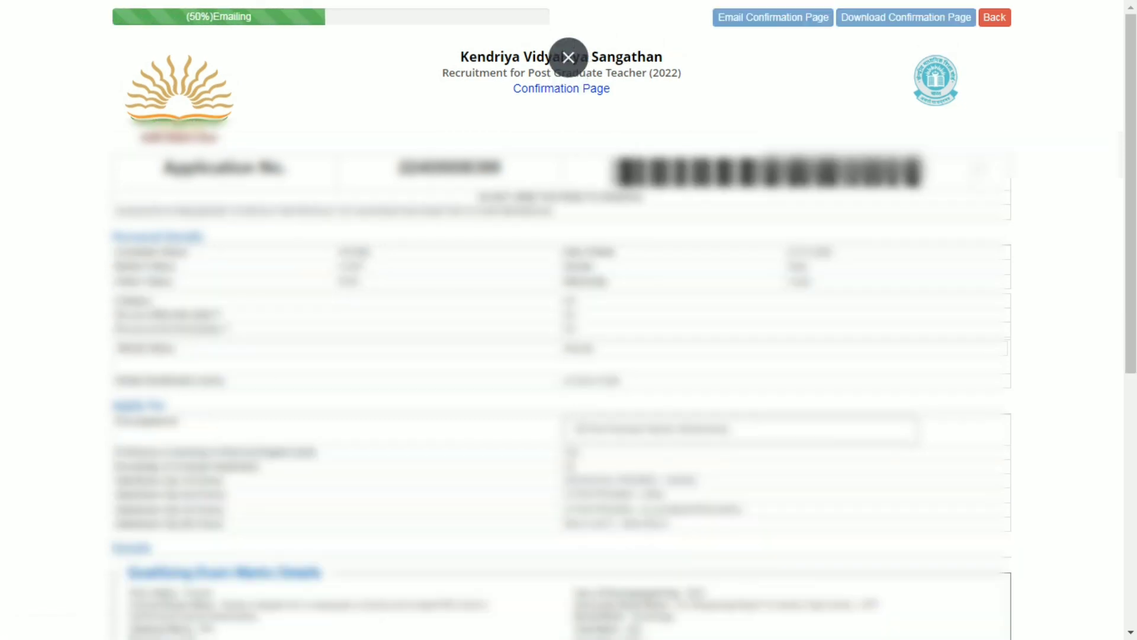